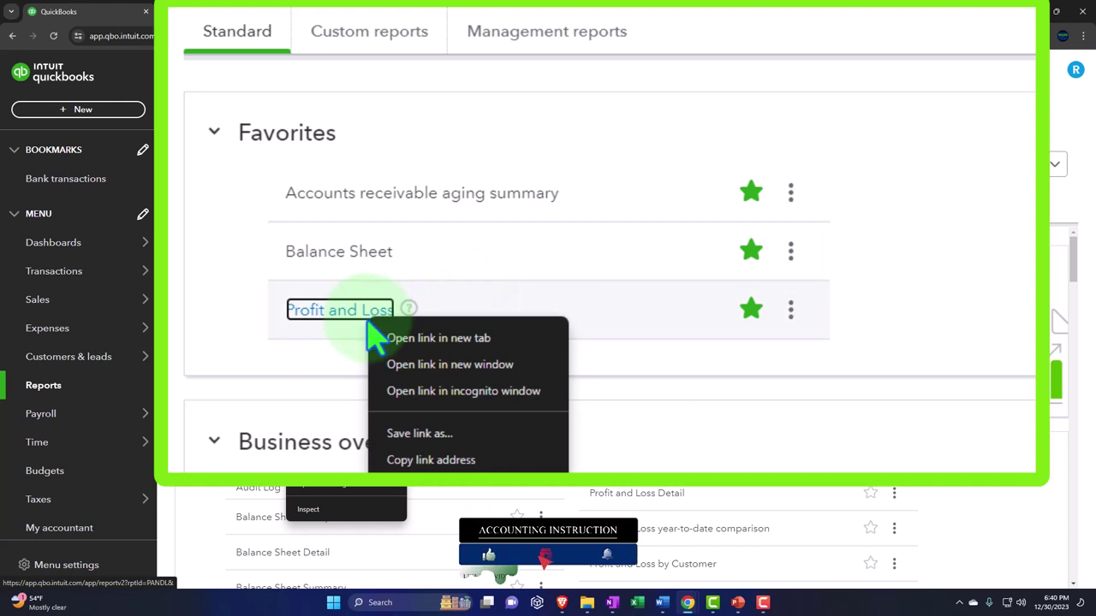
Open Profit and Loss in a new browser tab and switch to the Balance Sheet tab
click(513, 341)
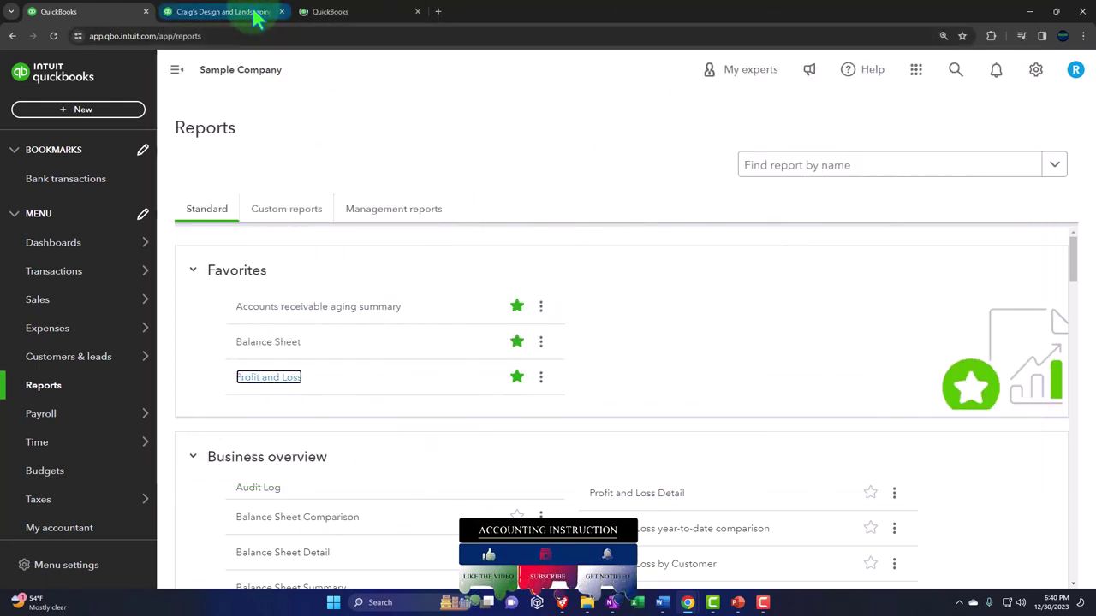
click(262, 19)
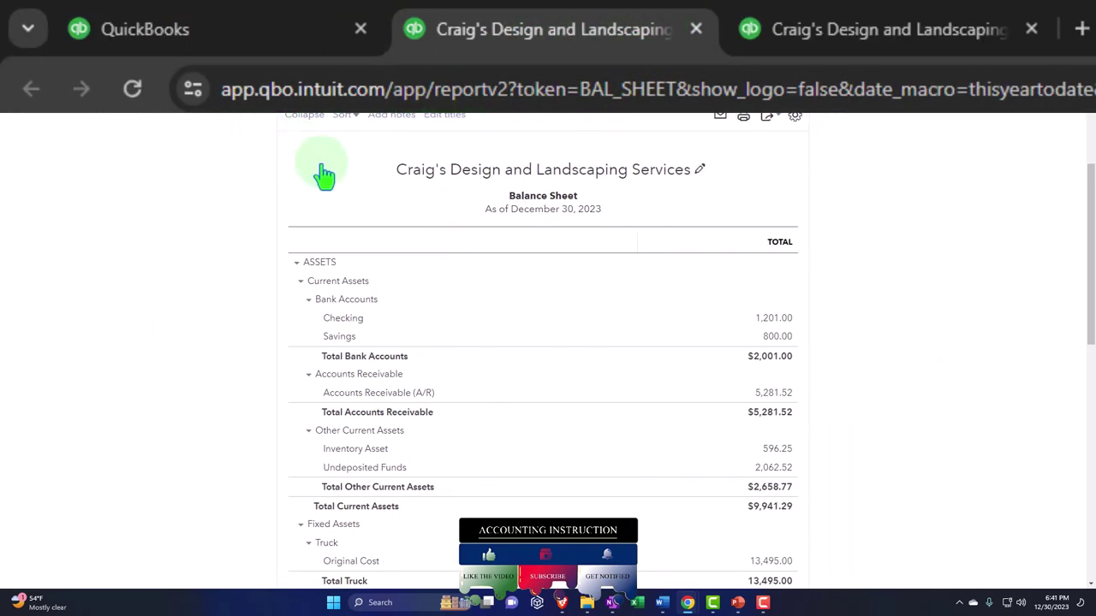
View the Profit and Loss report tab, then go back to the Reports page tab
click(872, 44)
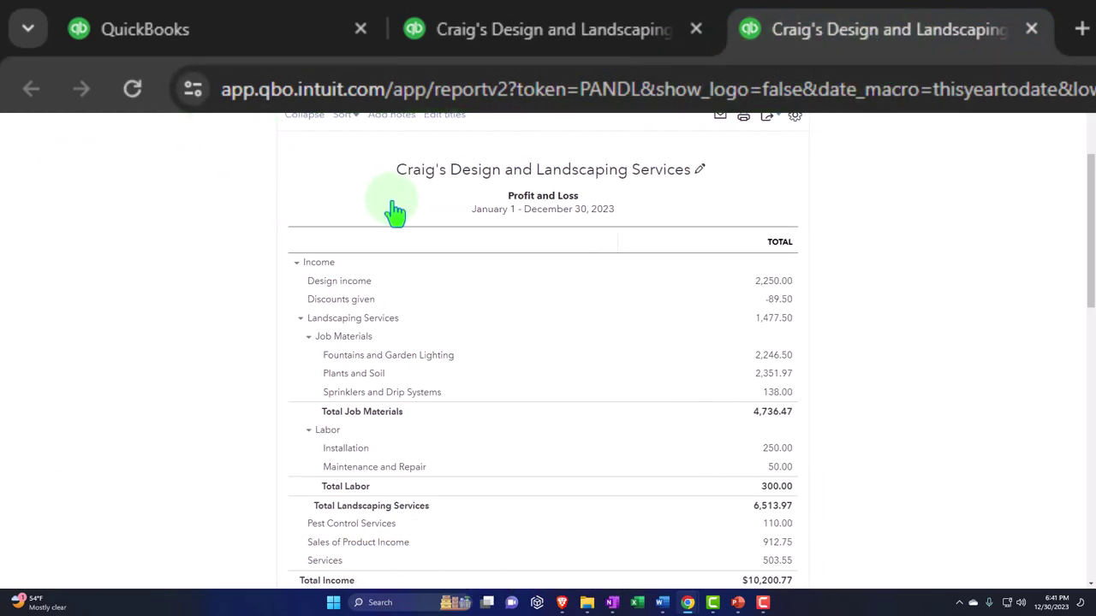
click(278, 44)
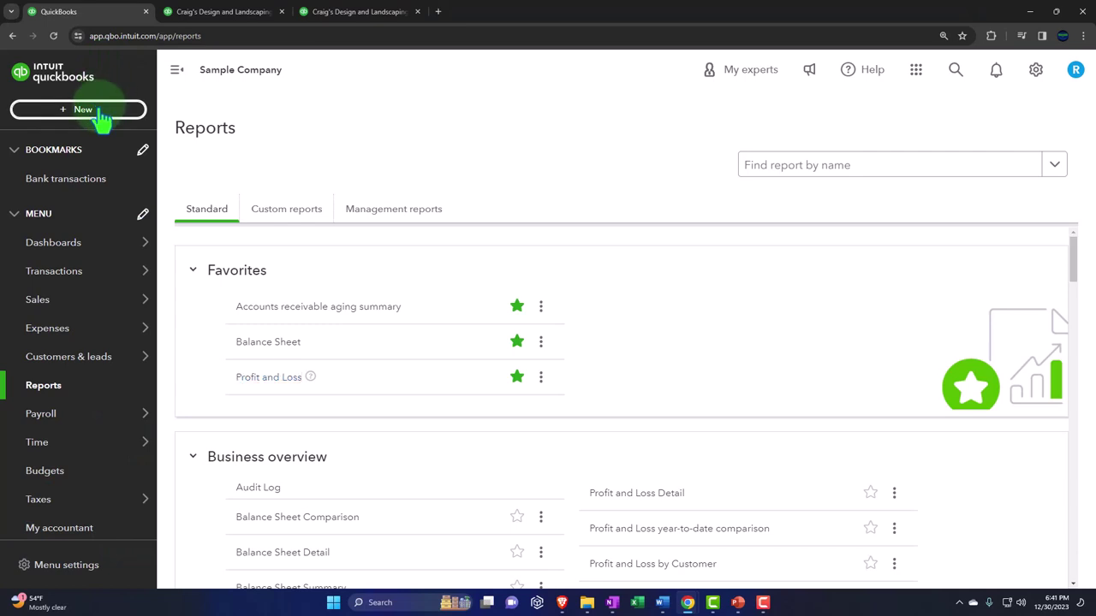
Show the + New menu with customer, vendor, employee and other transaction types
click(99, 113)
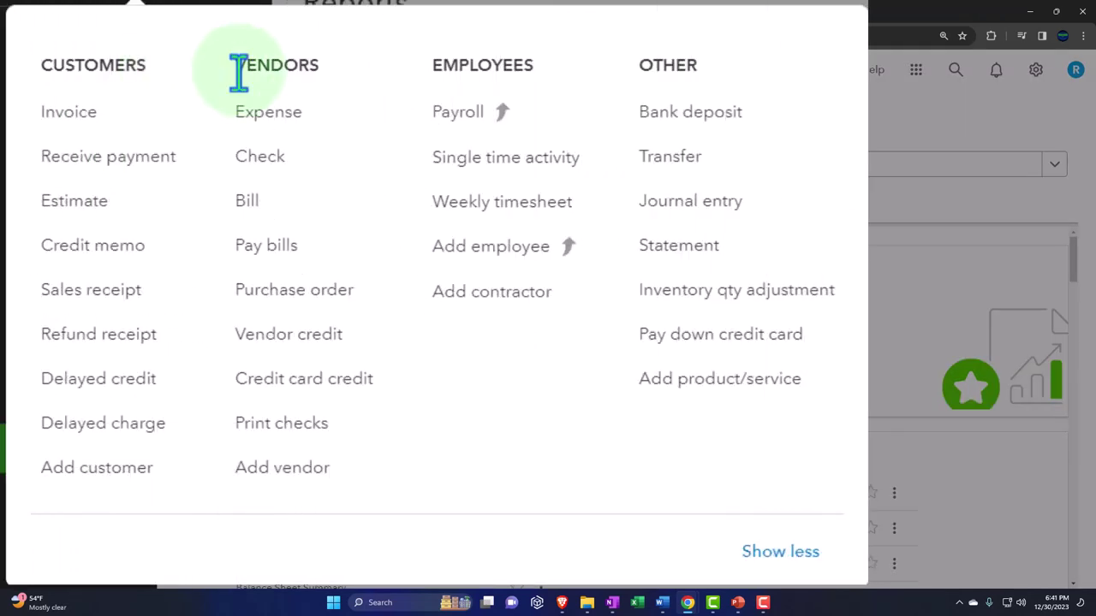
click(723, 69)
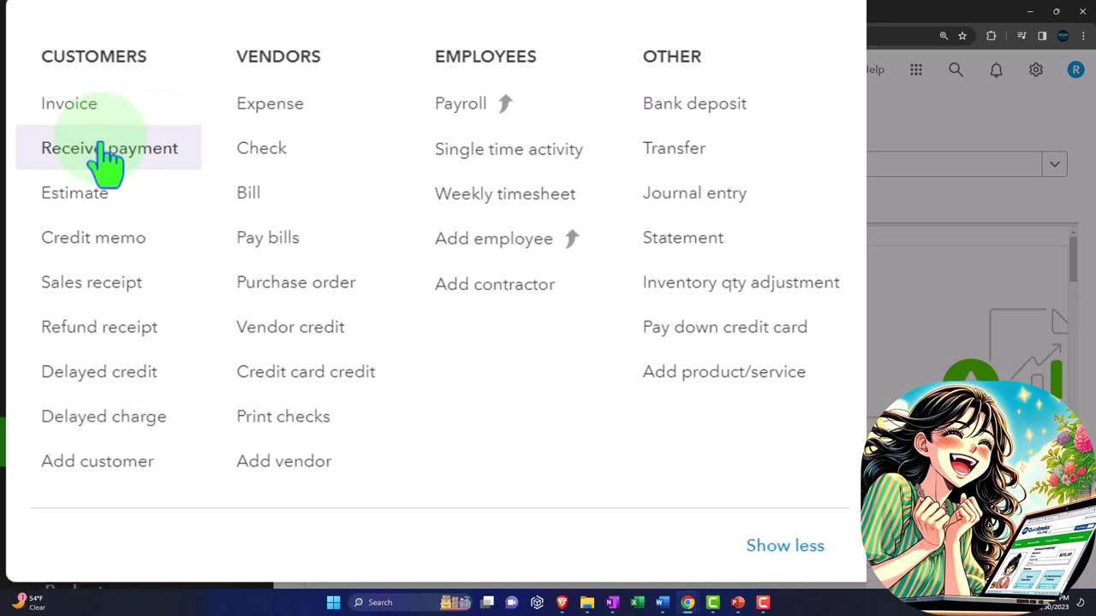
Dismiss the New menu so the Reports page's Favorites and Business overview show
click(101, 147)
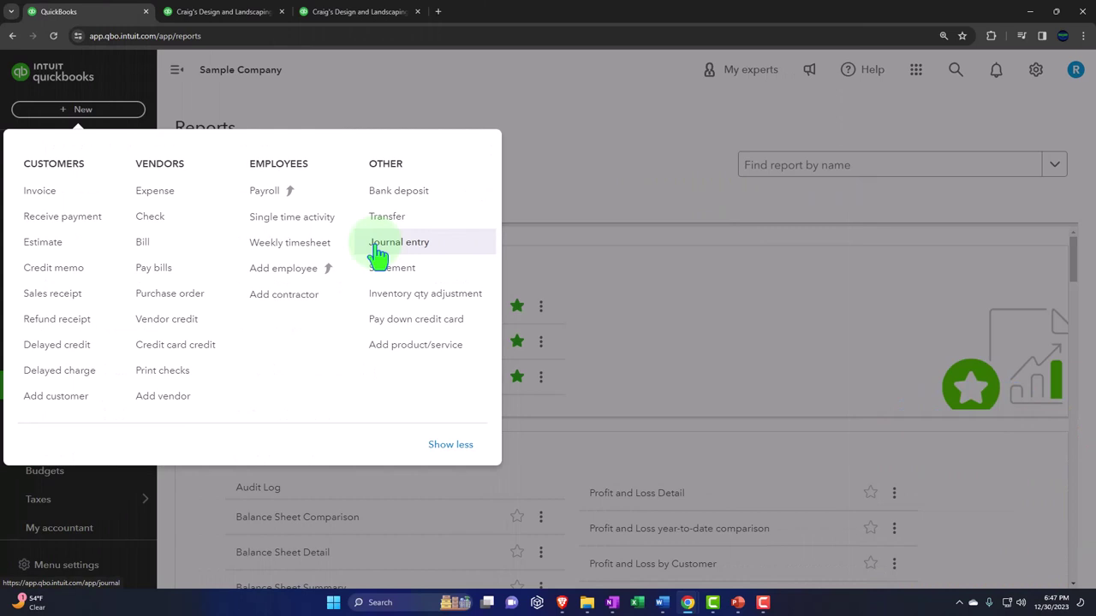
click(378, 91)
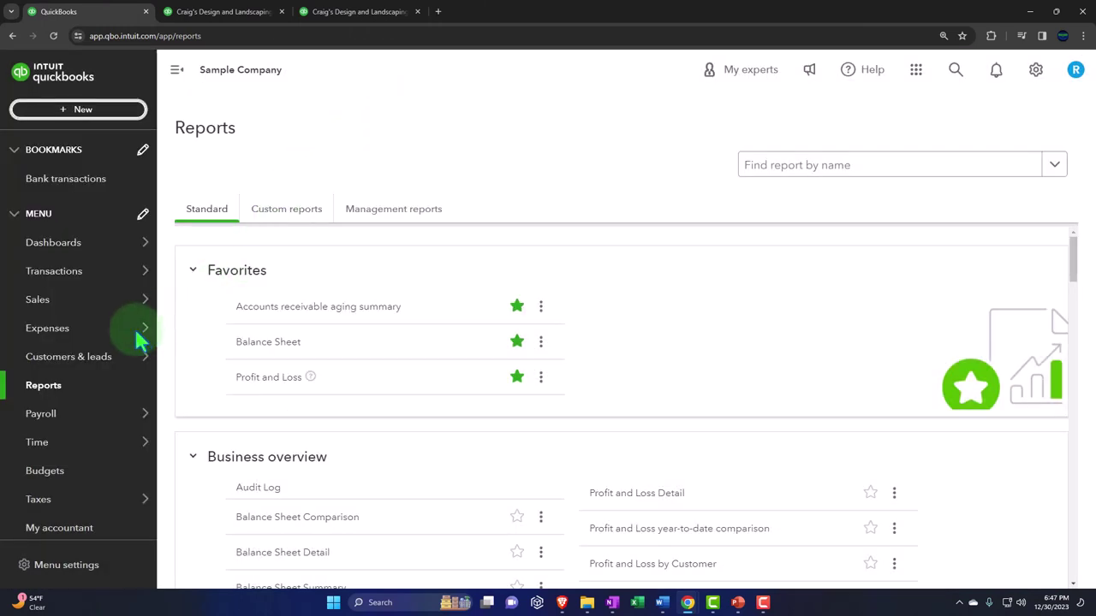
Start a blank Journal Entry #1 from the New menu's Other section
mouse_move(61, 308)
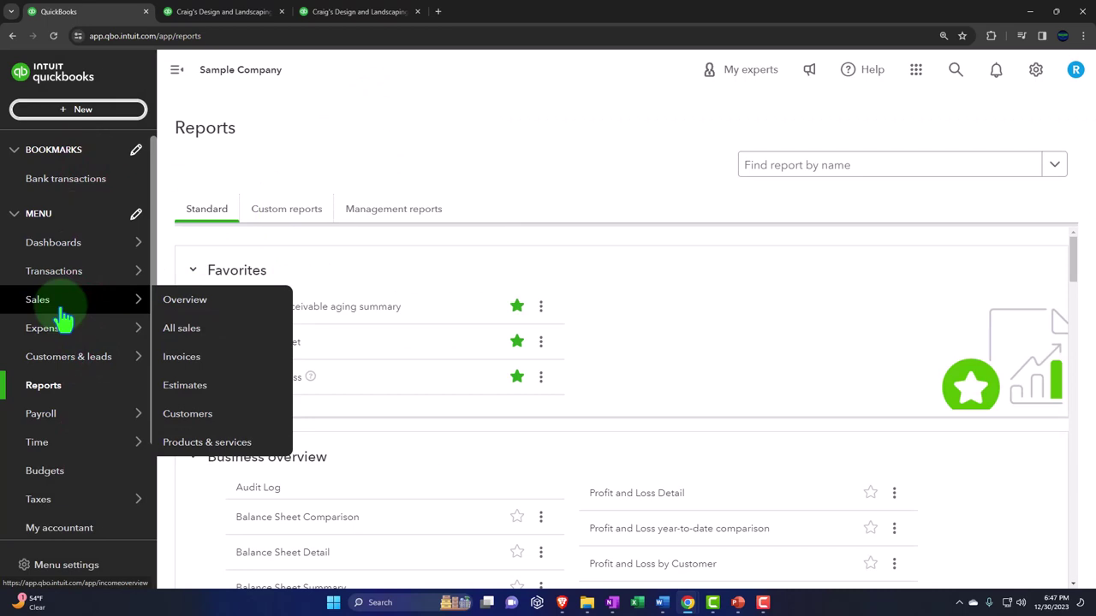
click(79, 110)
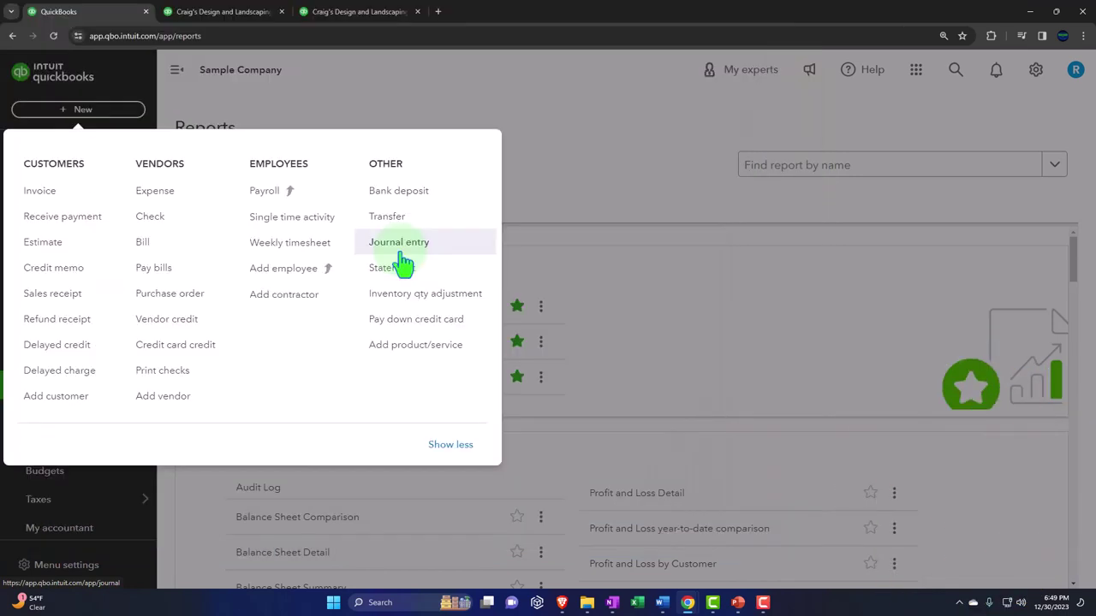
click(398, 248)
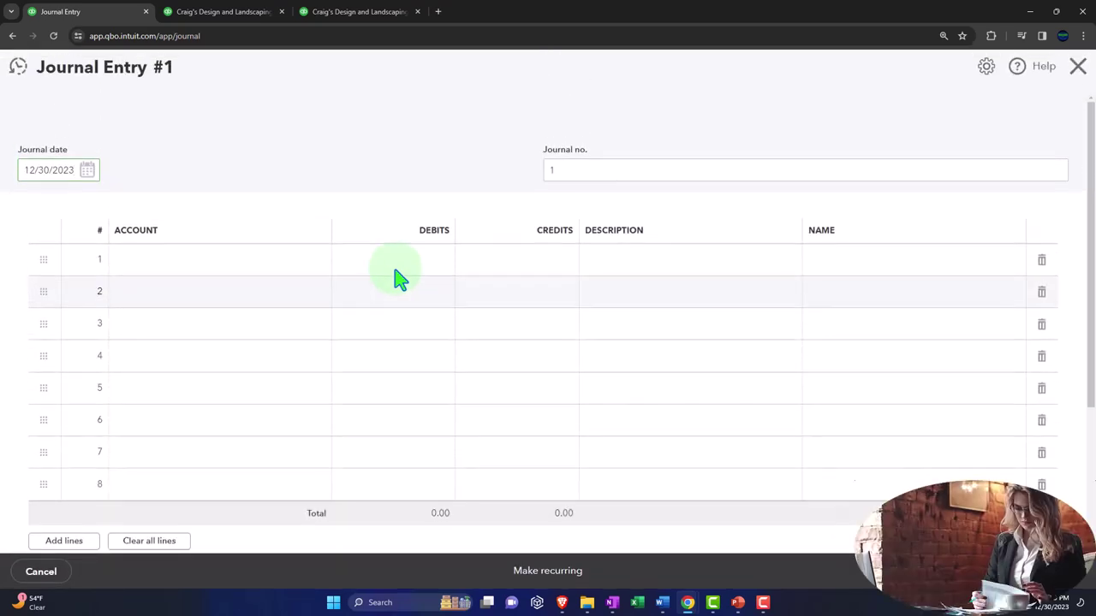
Date the entry 01/01/2024, keep journal number 1, and move to line 1's account
click(76, 171)
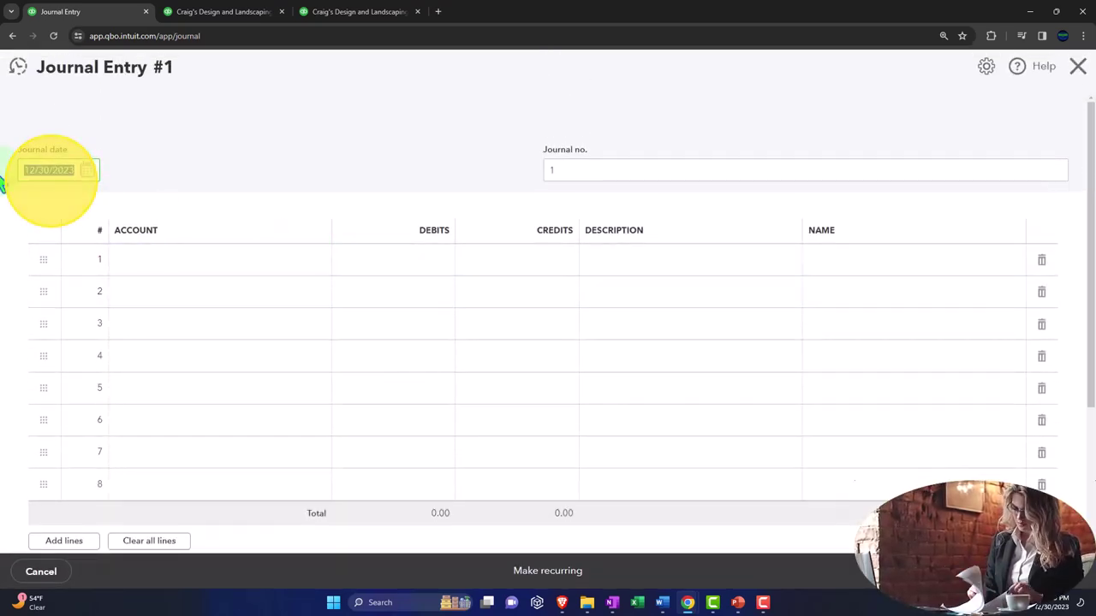
text(01/01/2024)
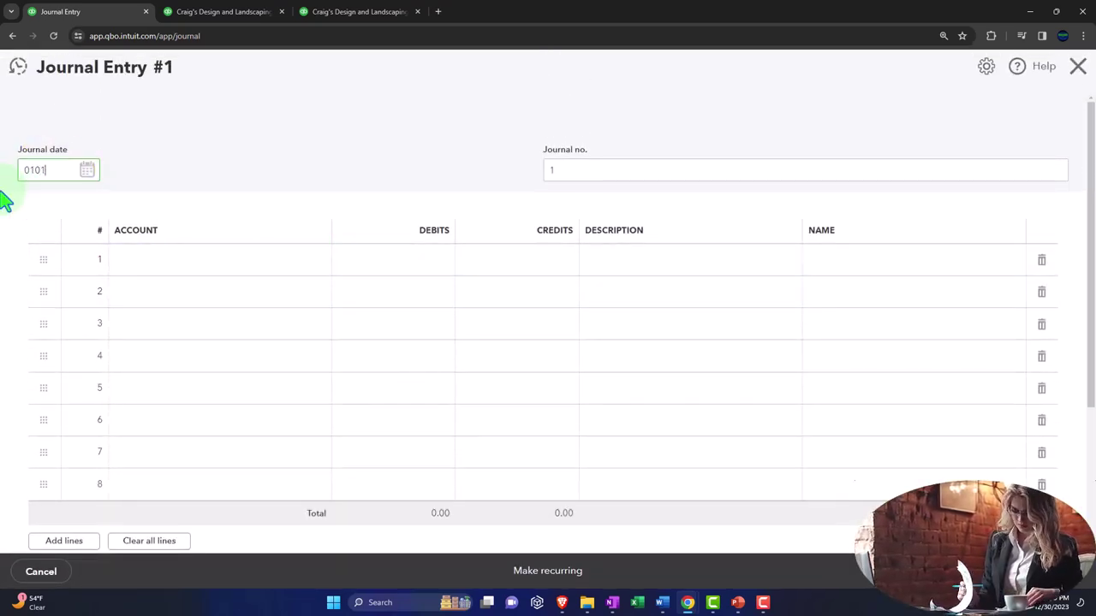
key(Tab)
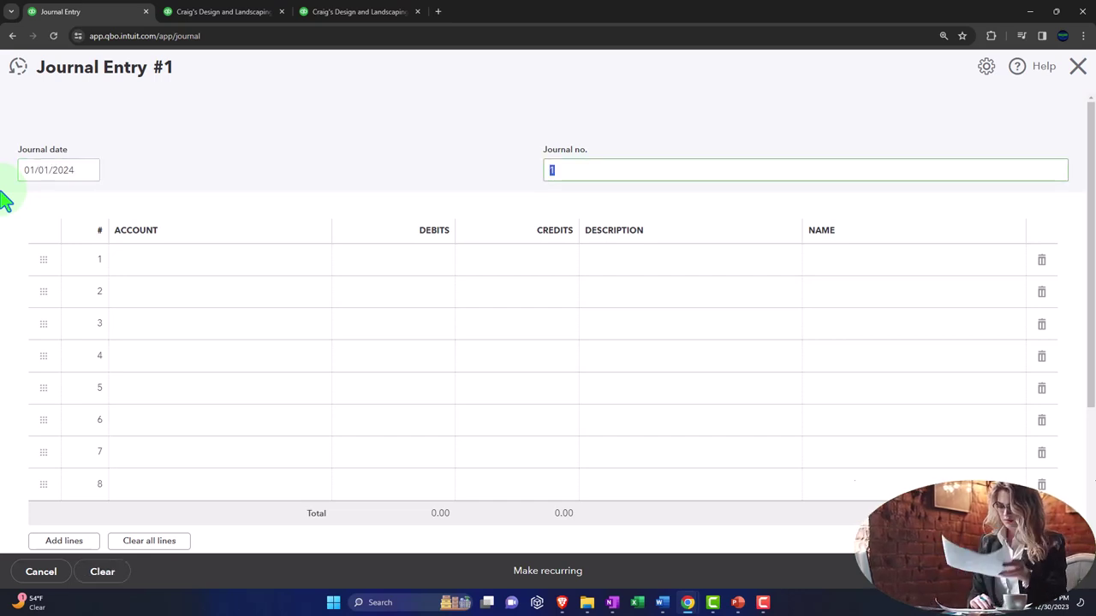
key(Tab)
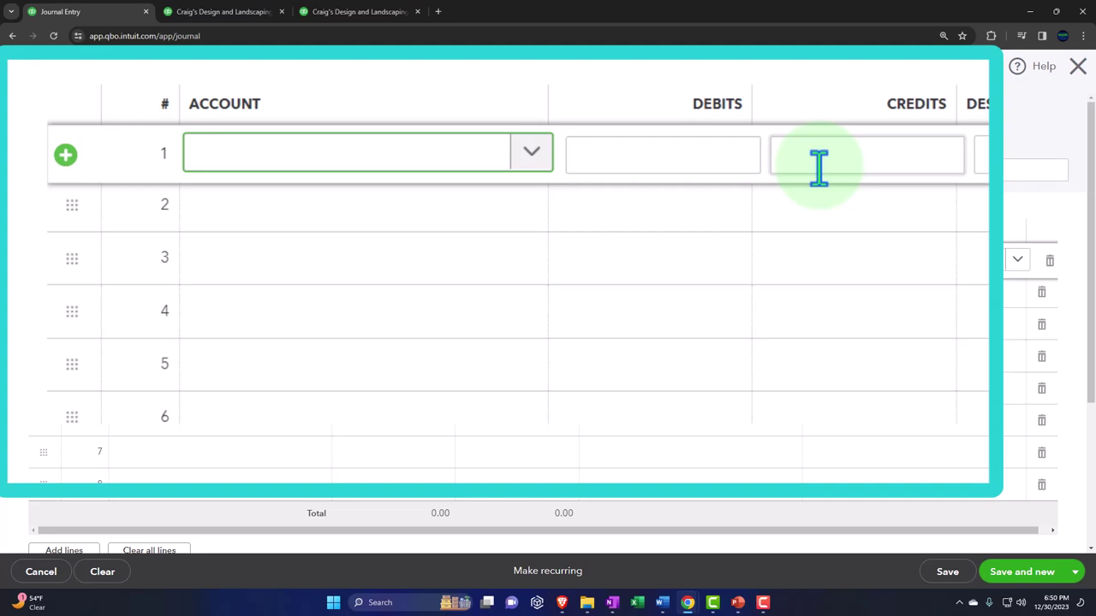
Enter Equipment as line 1's account, correcting the auto-filled Equipment Rental suggestion
text(E)
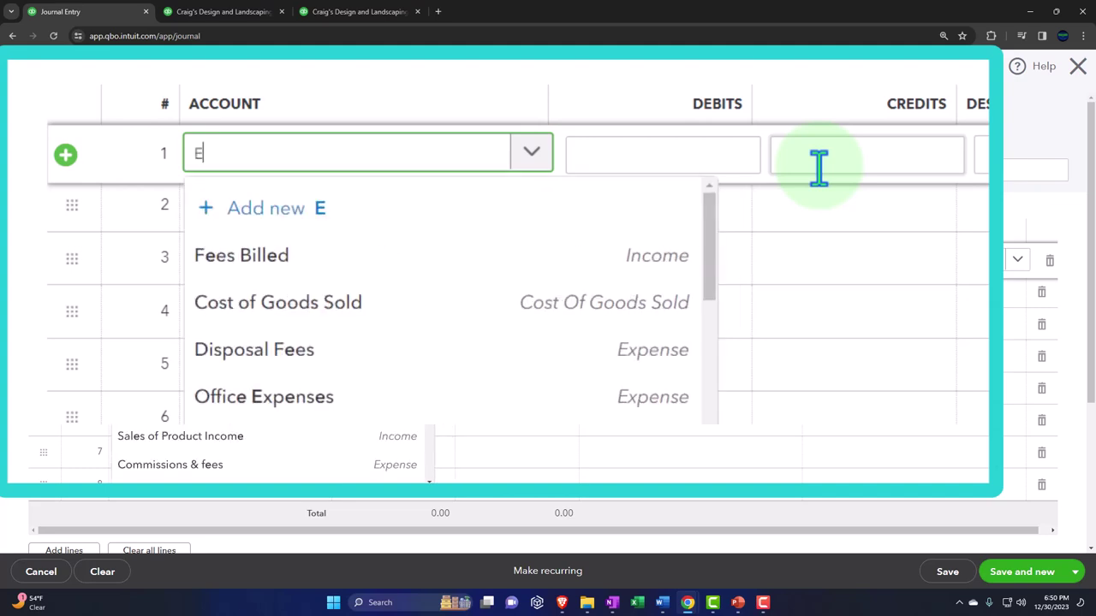
text(quipment)
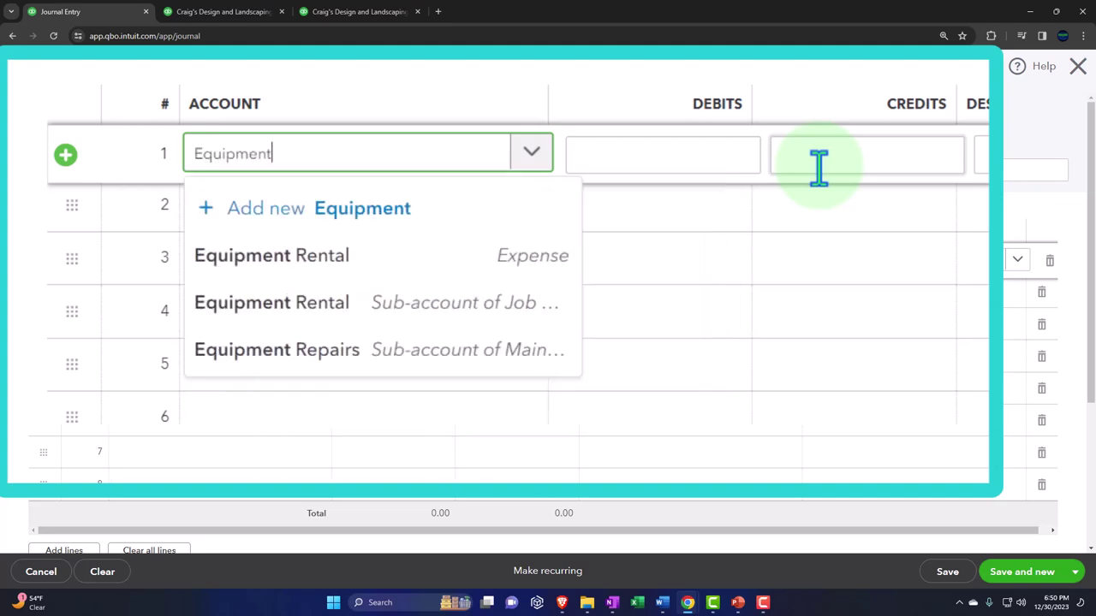
key(Tab)
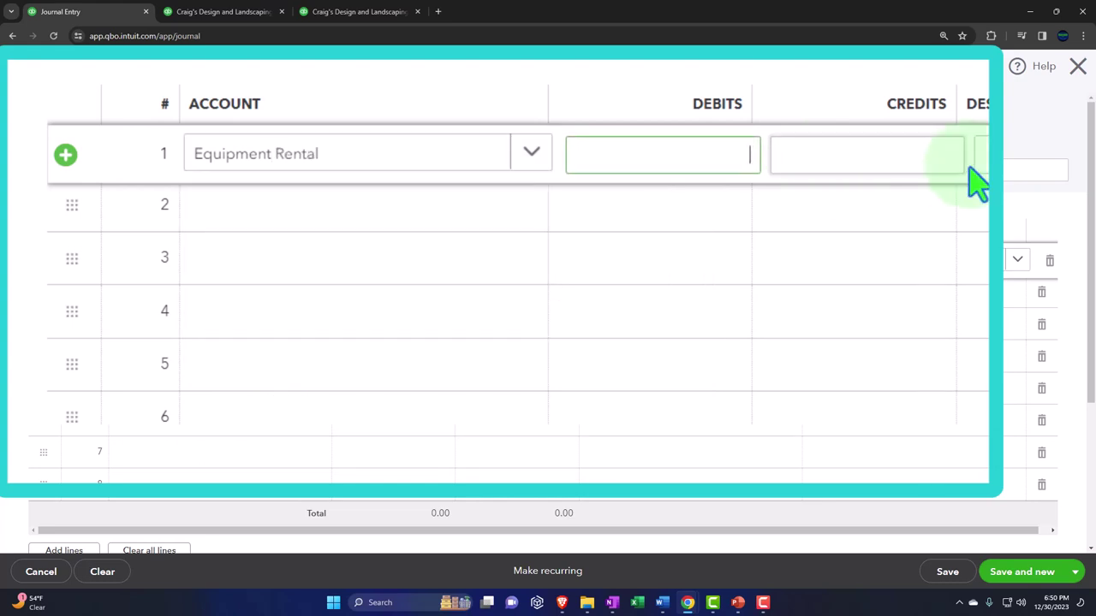
click(420, 175)
key(End)
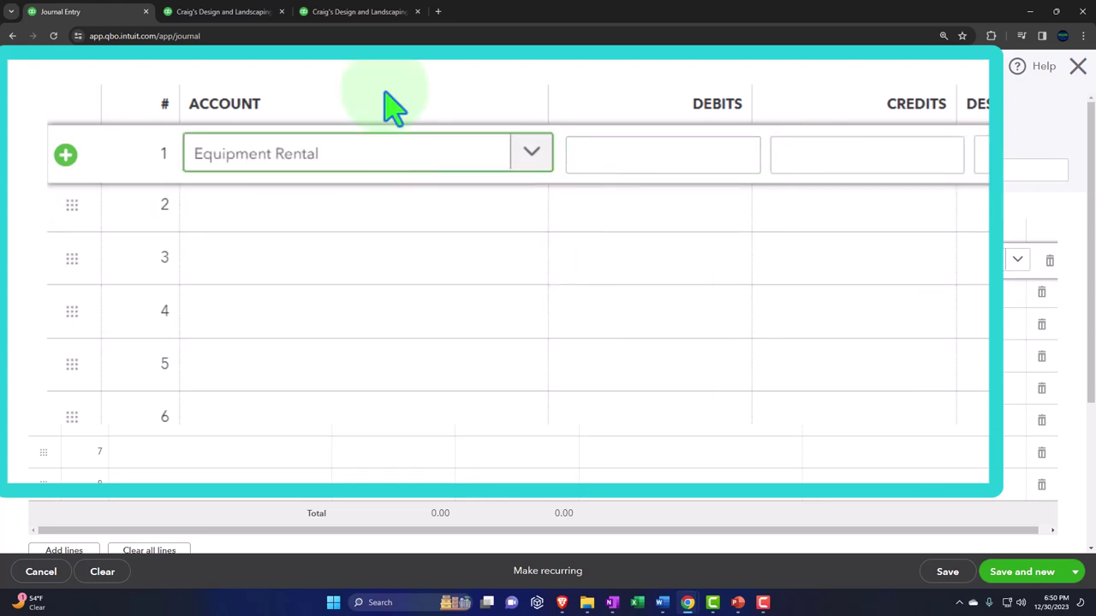
key(BackSpace)
key(BackSpace)
key(BackSpace)
key(BackSpace)
key(BackSpace)
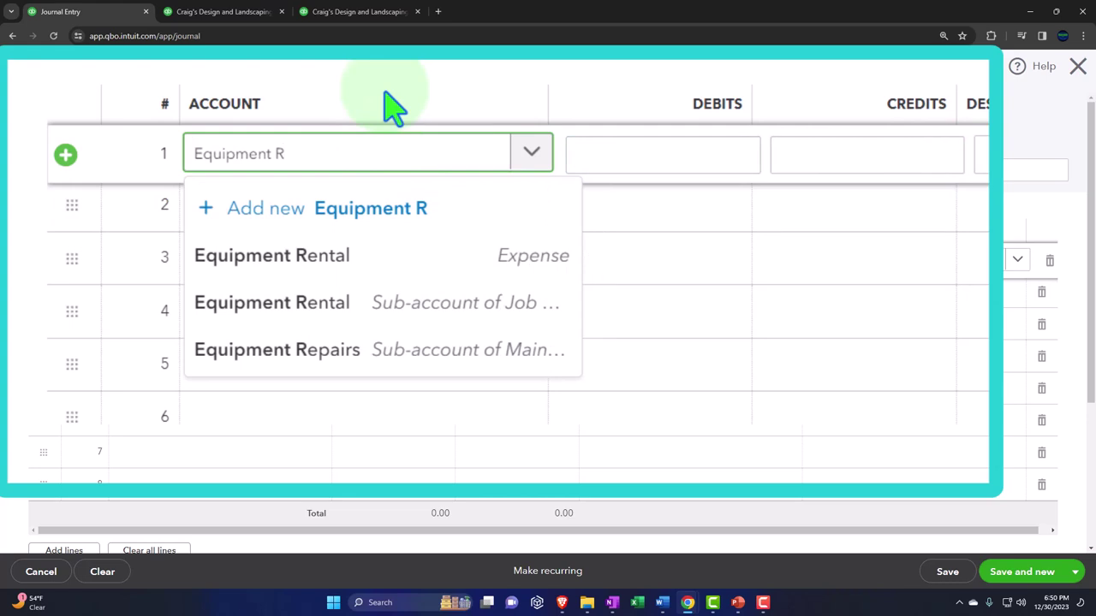
key(BackSpace)
key(BackSpace)
key(ctrl+a)
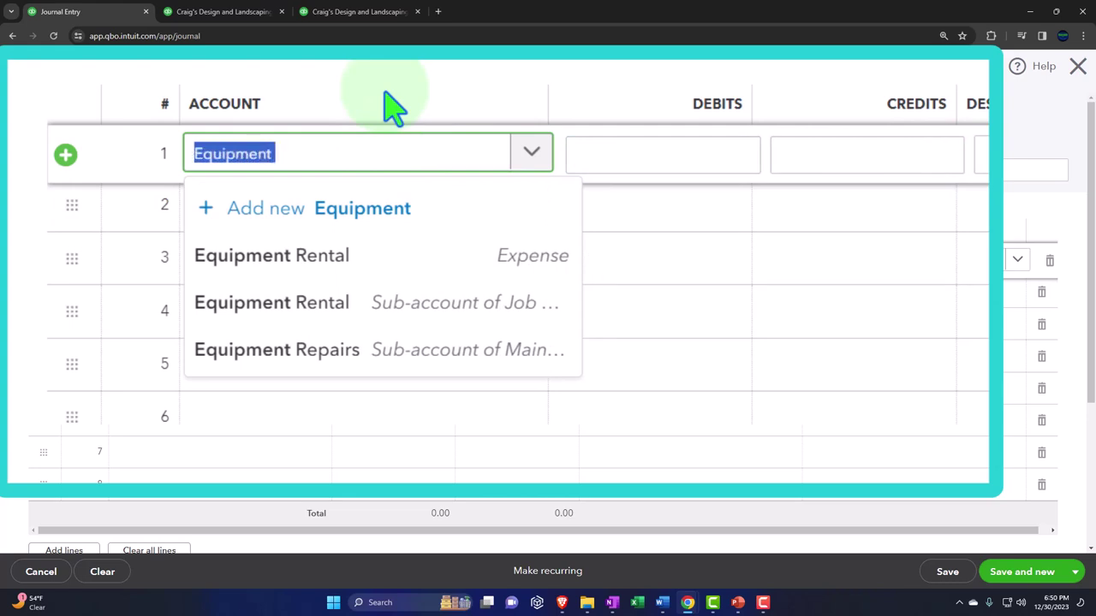
Create the Equipment account as Fixed Assets with detail type Fixed Asset Furniture
click(320, 210)
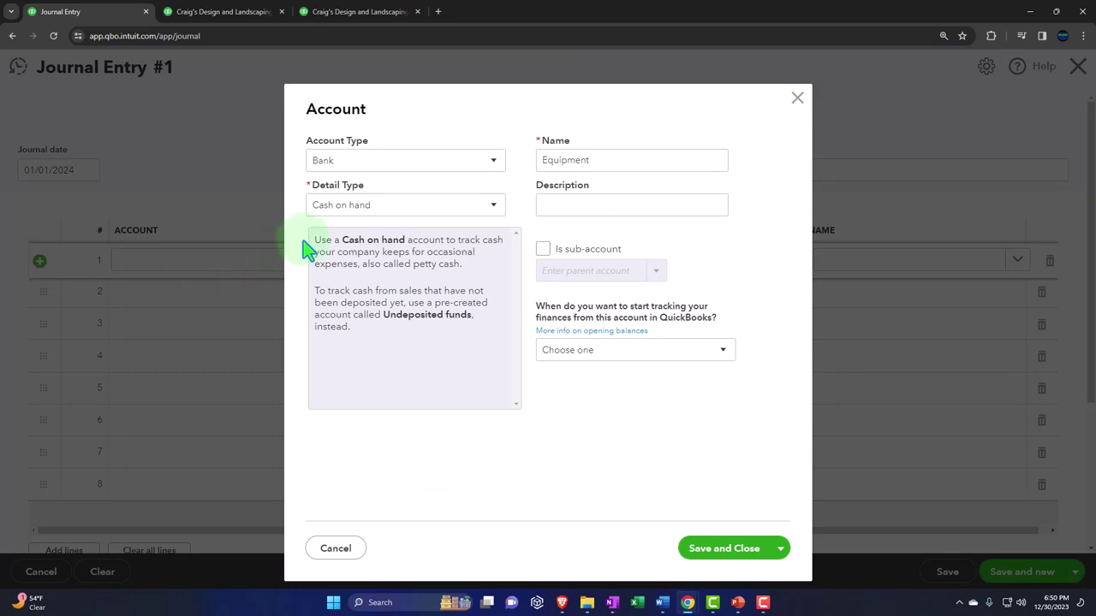
click(385, 163)
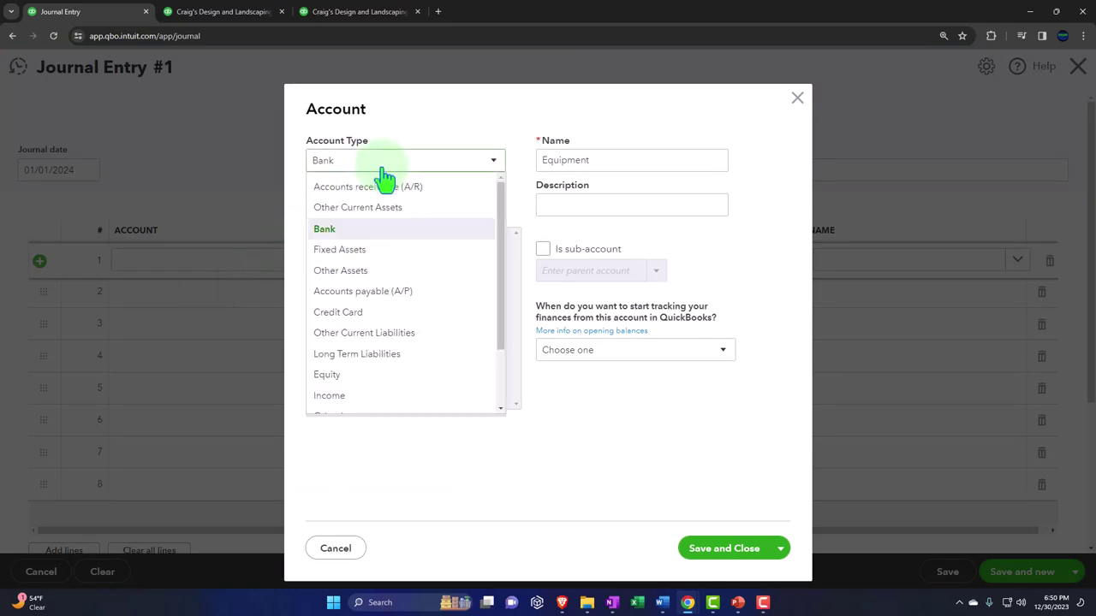
click(351, 249)
click(411, 219)
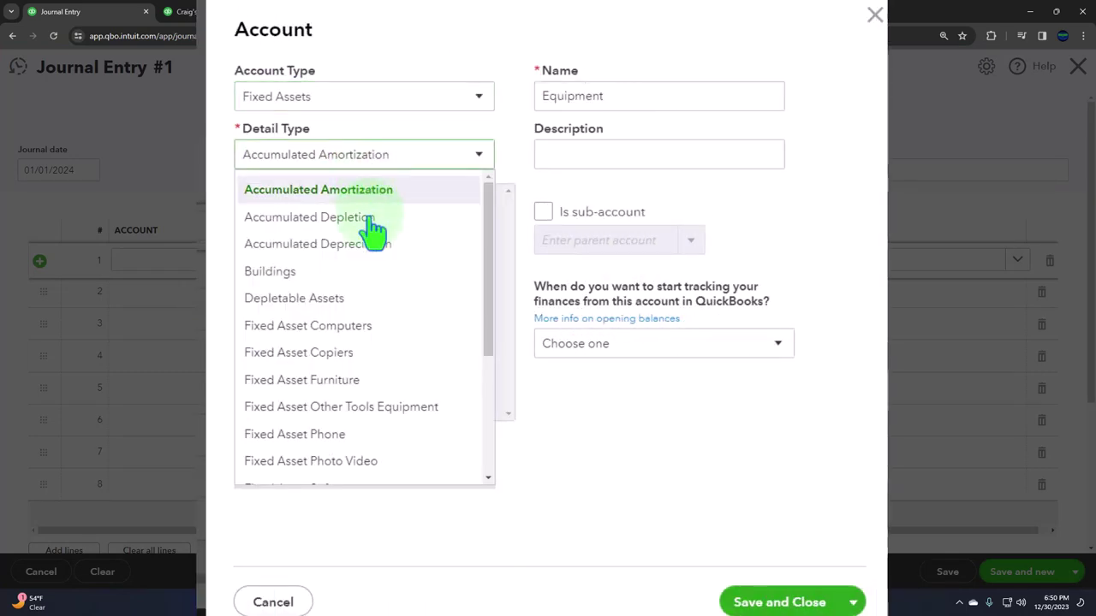
click(376, 386)
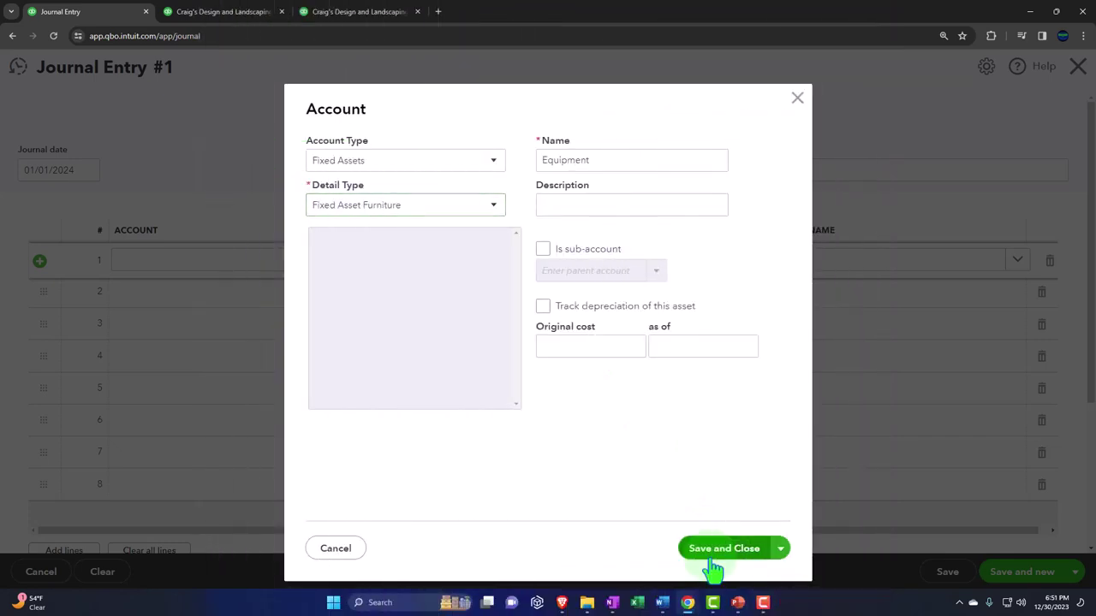
click(760, 606)
click(427, 259)
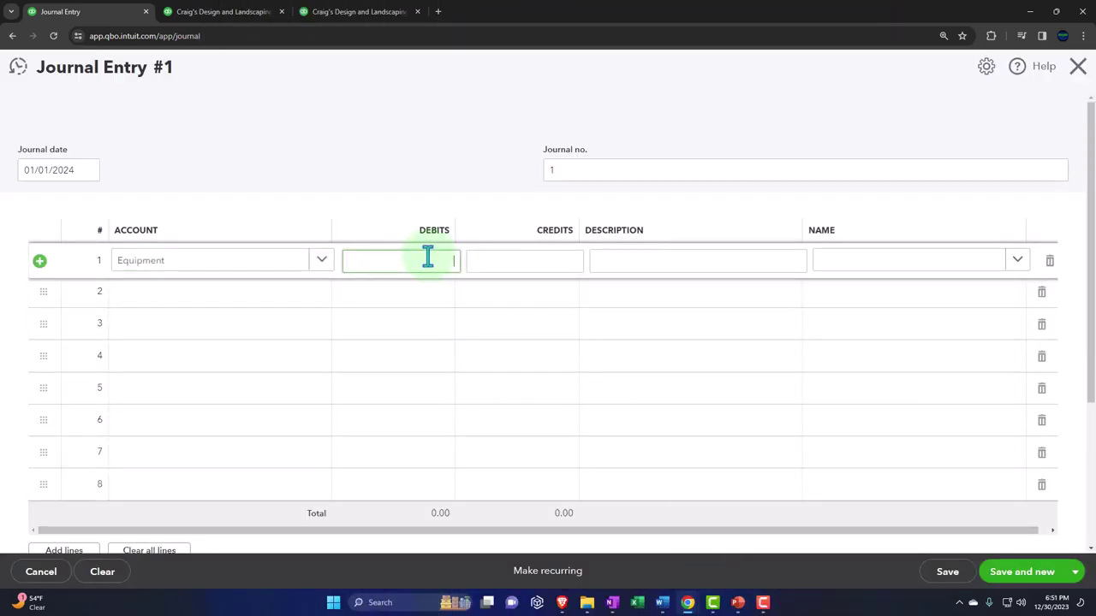
Debit 5,000.00 to Equipment on line 1
text(5,000)
key(Tab)
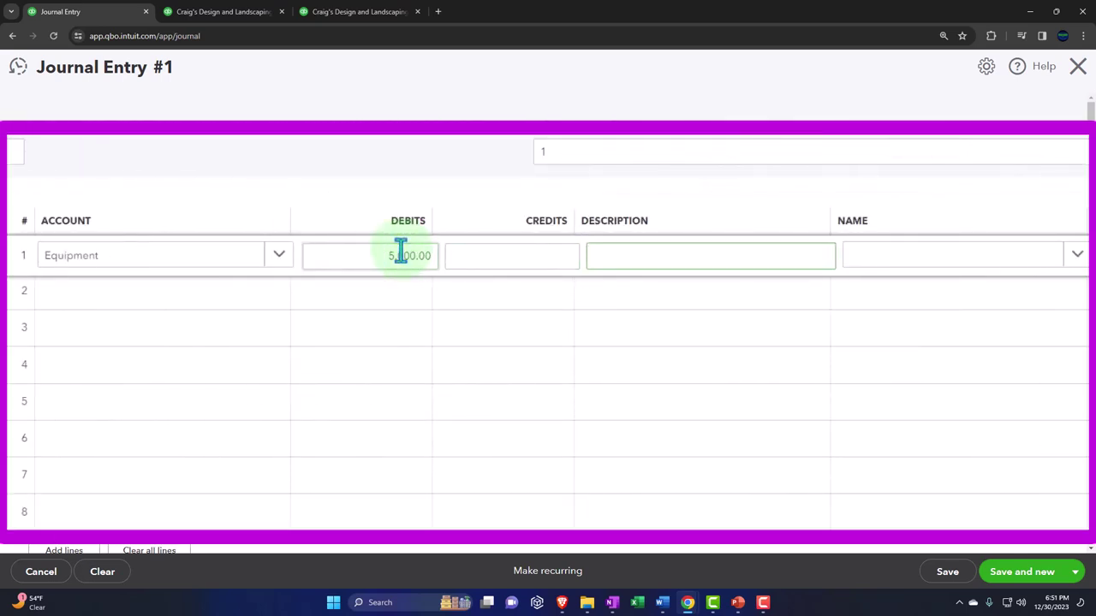
key(Tab)
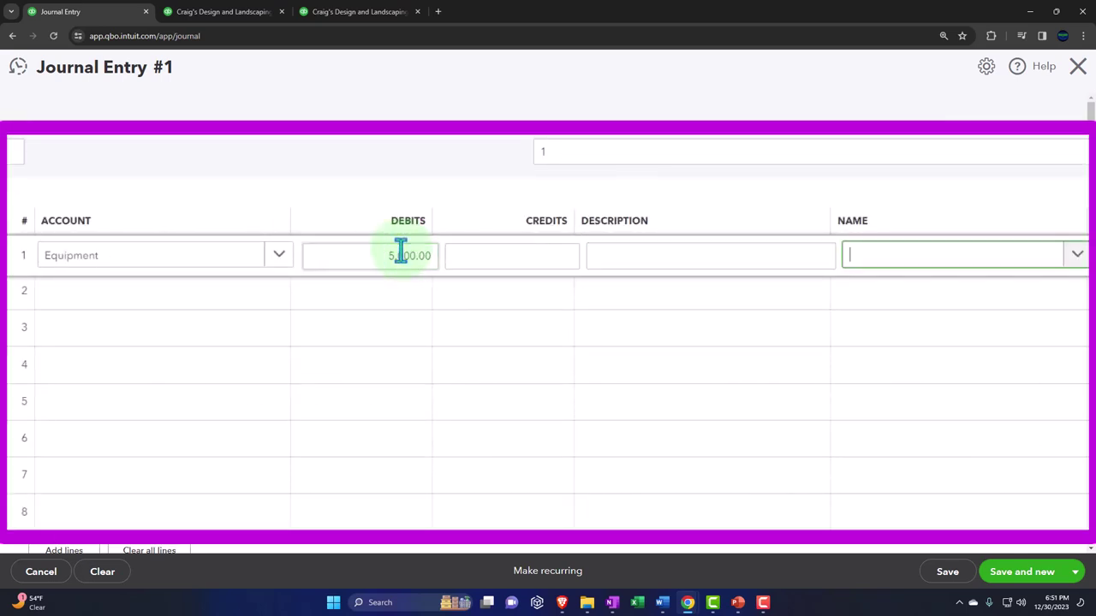
key(Tab)
key(Tab)
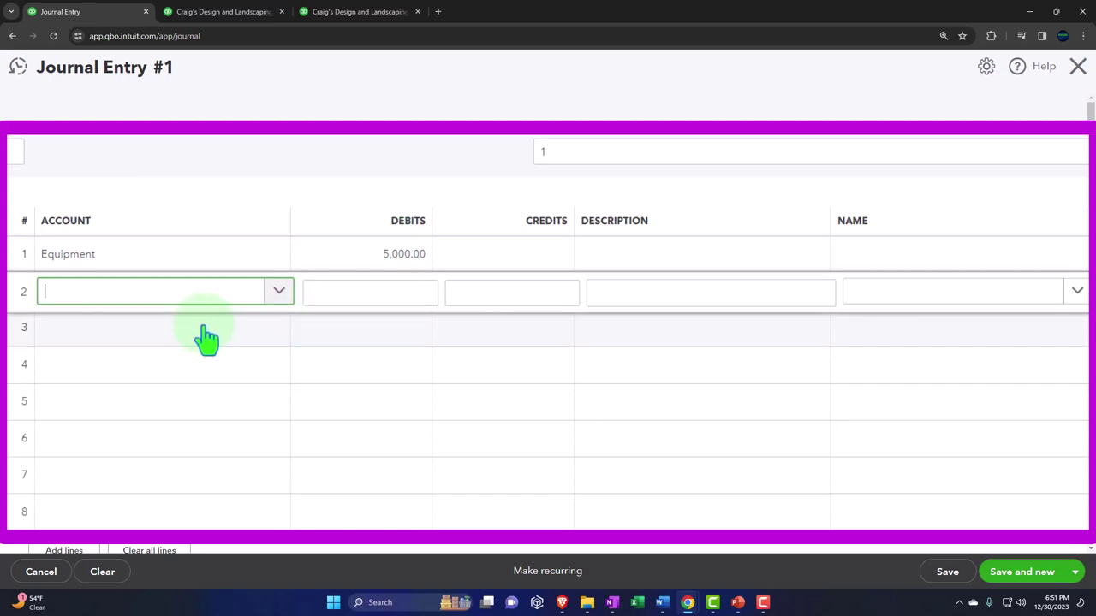
Credit Loan Payable 5,000.00 on line 2 and save and close the entry
text(Loan)
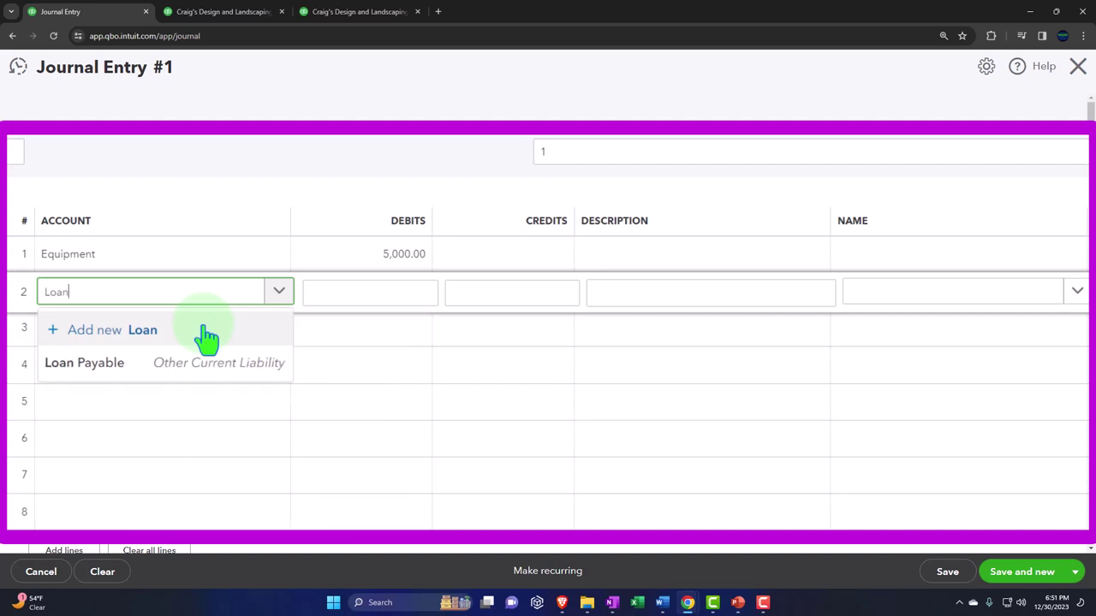
key(Down)
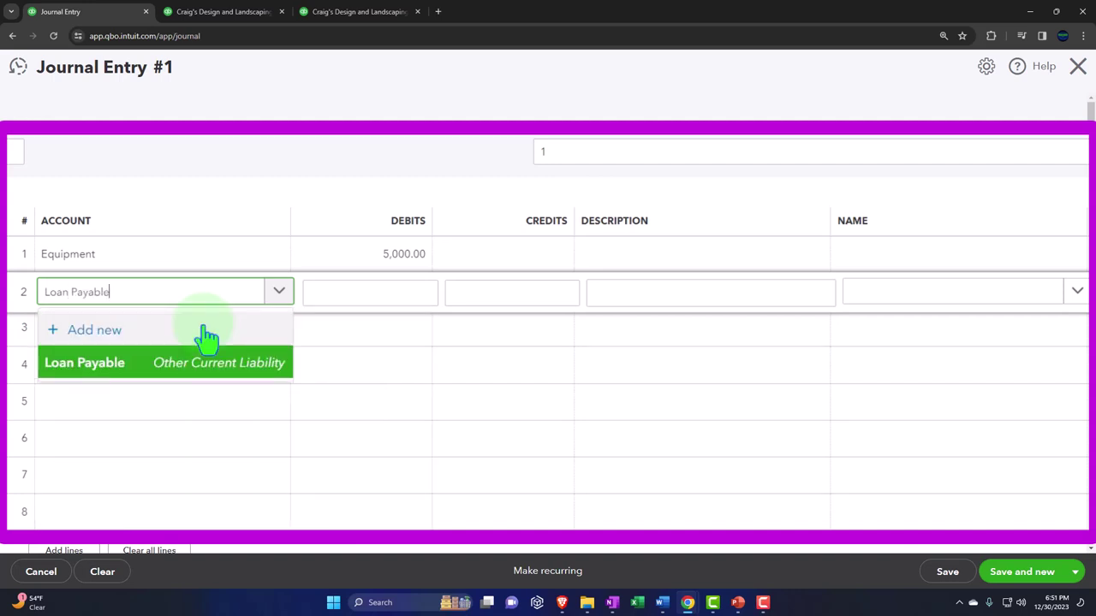
key(Tab)
key(Tab)
key(Tab)
key(Tab)
key(Tab)
key(Tab)
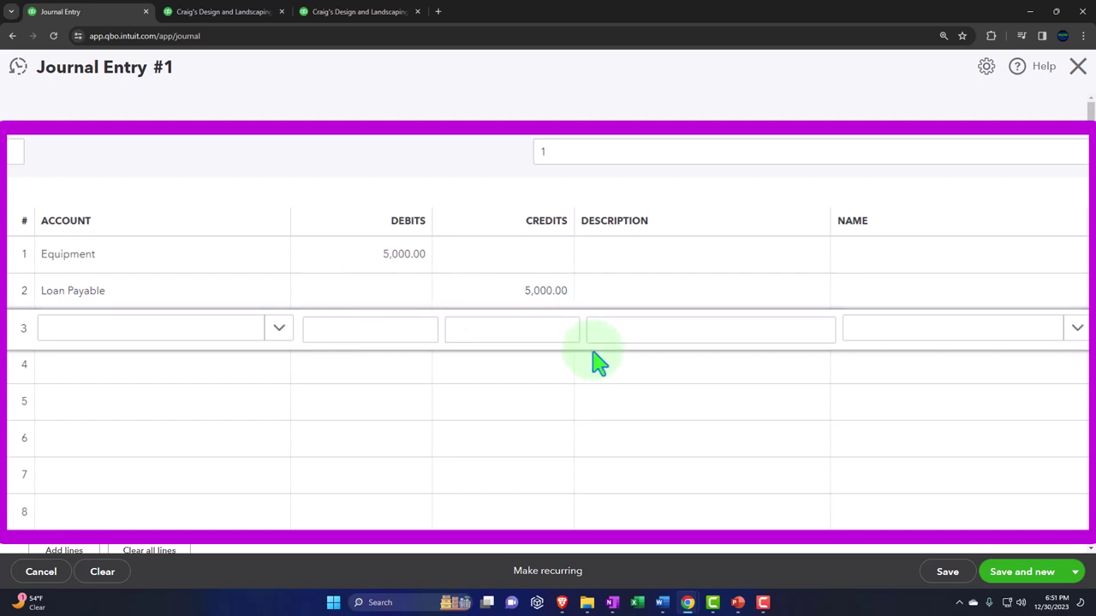
click(1075, 573)
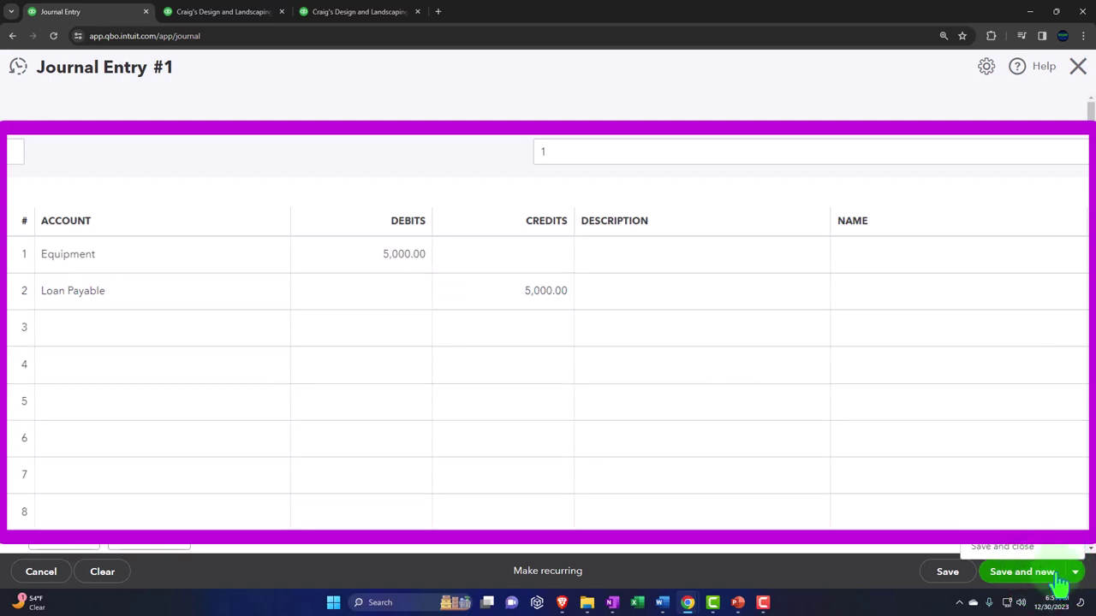
click(1010, 546)
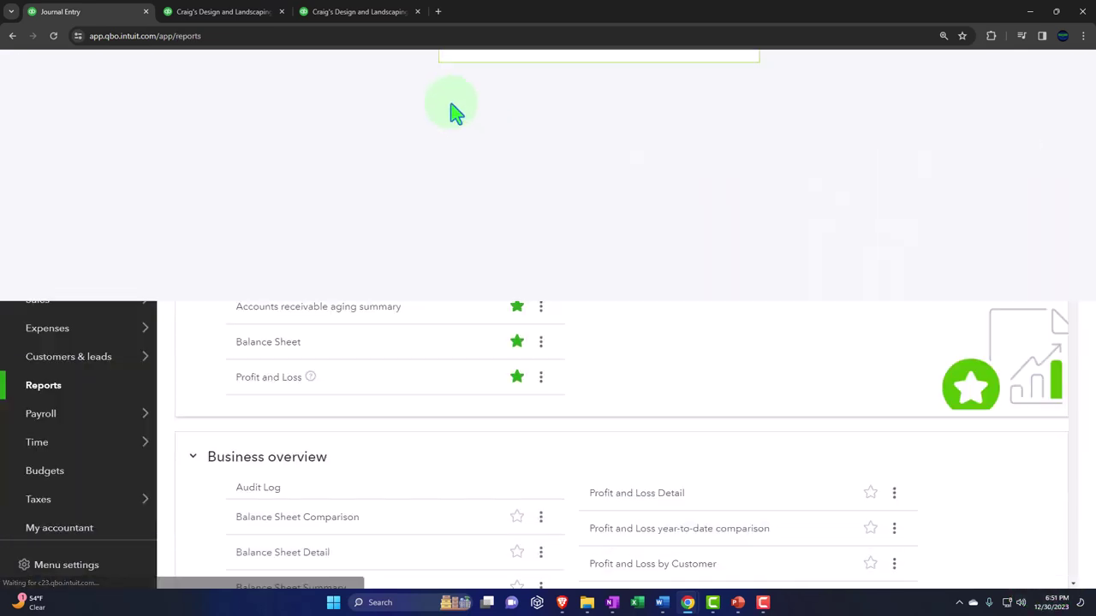
Run the Balance Sheet for 01/01/2024–12/31/2024 and find Equipment at 5,000.00 under Fixed Assets
click(223, 11)
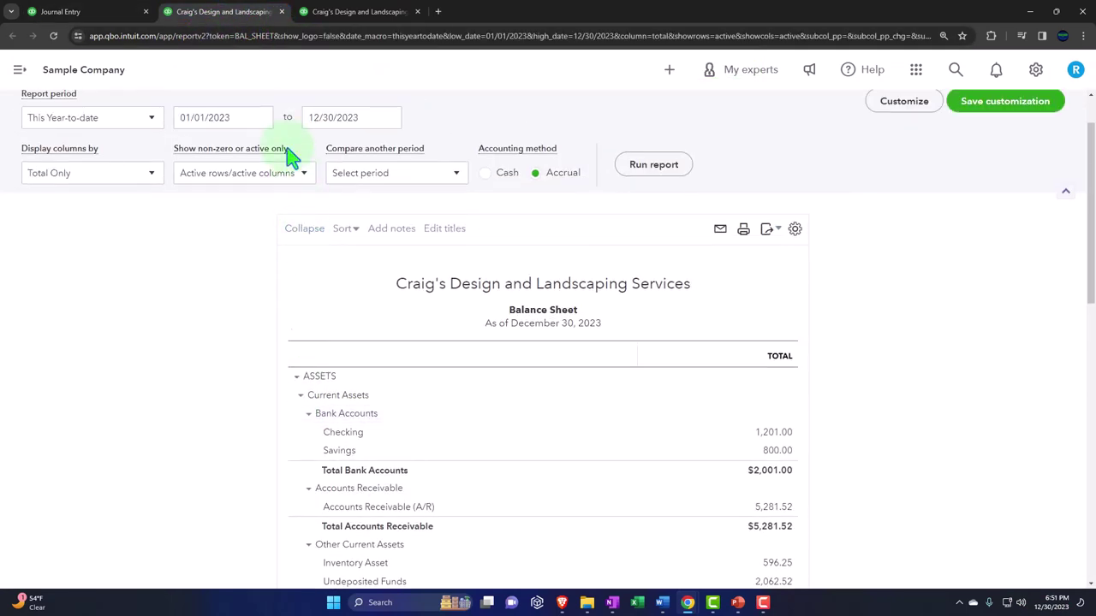
click(238, 117)
text(01)
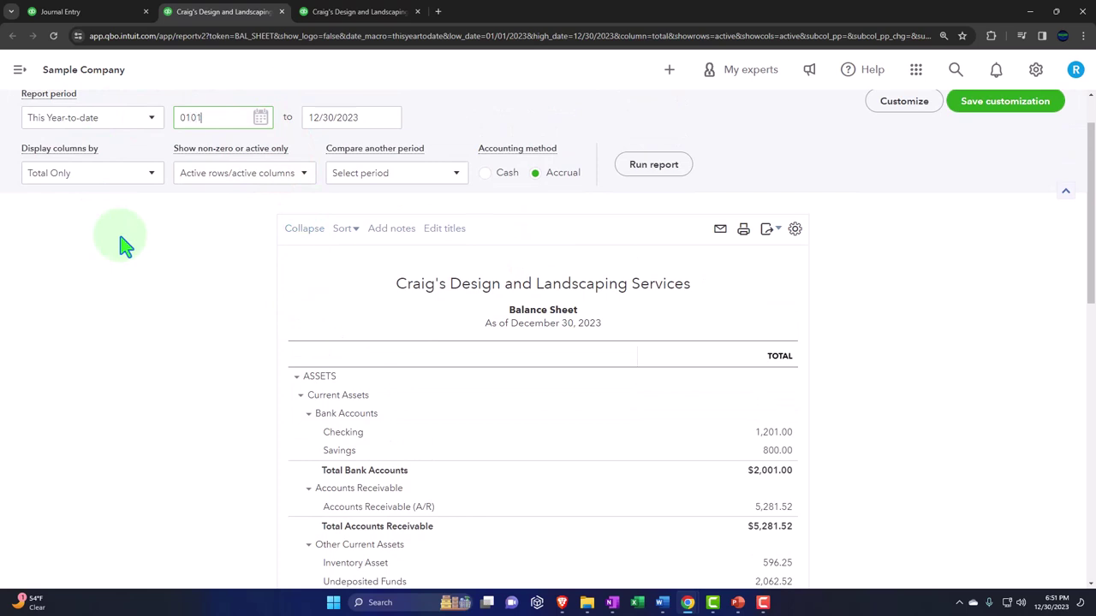
text(/01/2024)
key(Tab)
text(123124)
key(Tab)
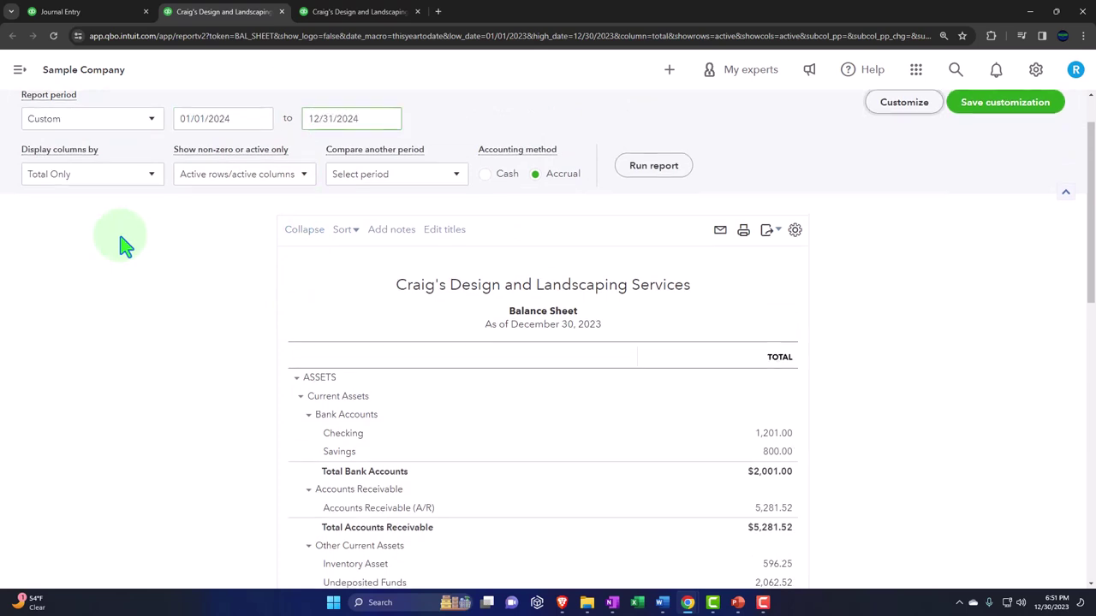
click(654, 166)
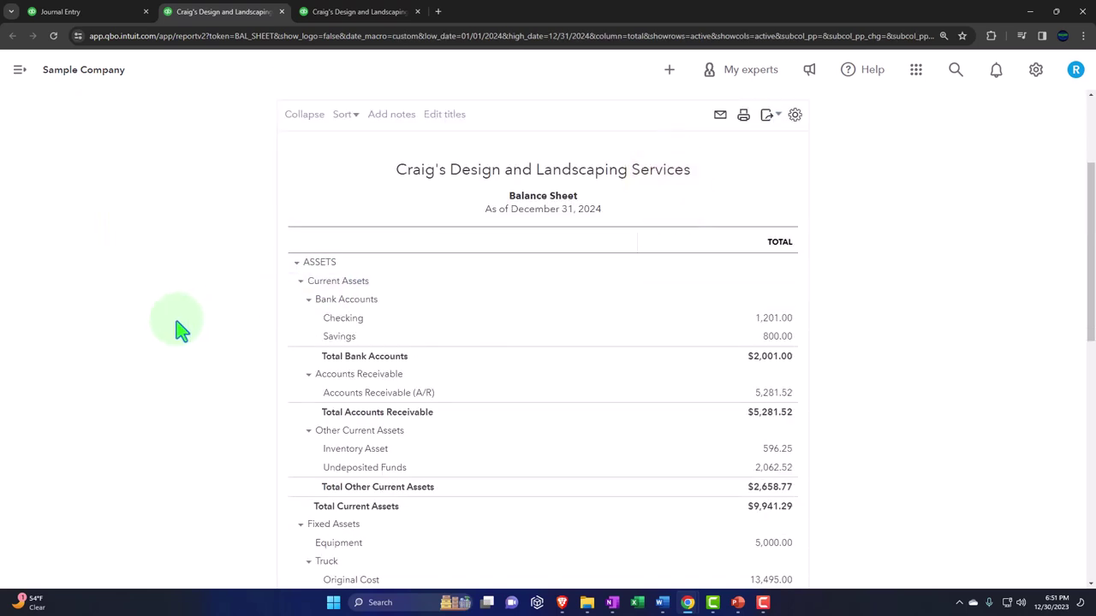
scroll(179, 329, down, 2)
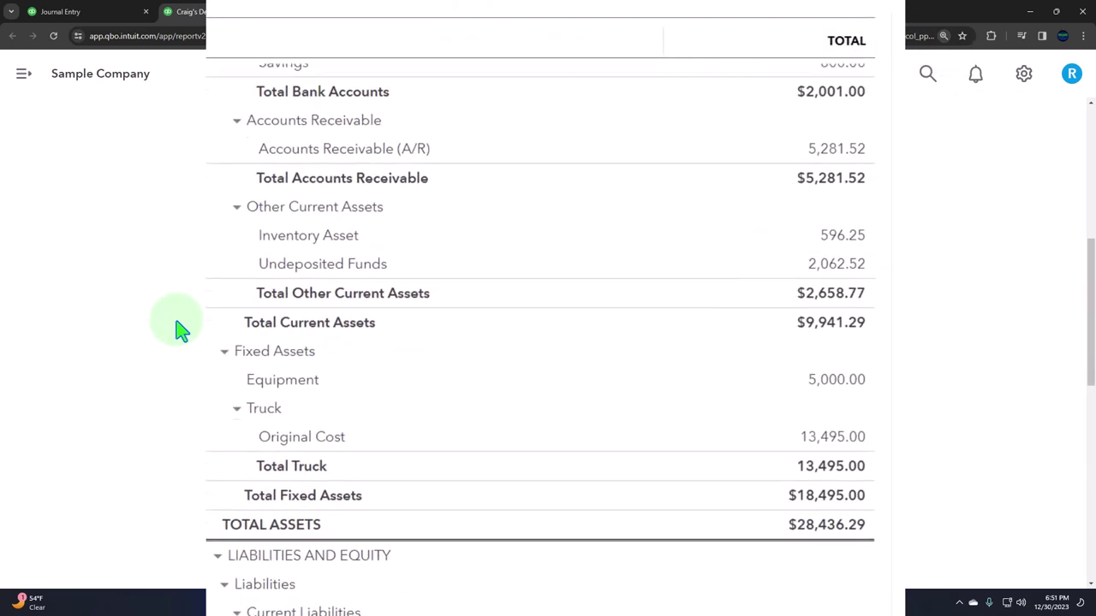
scroll(180, 330, down, 4)
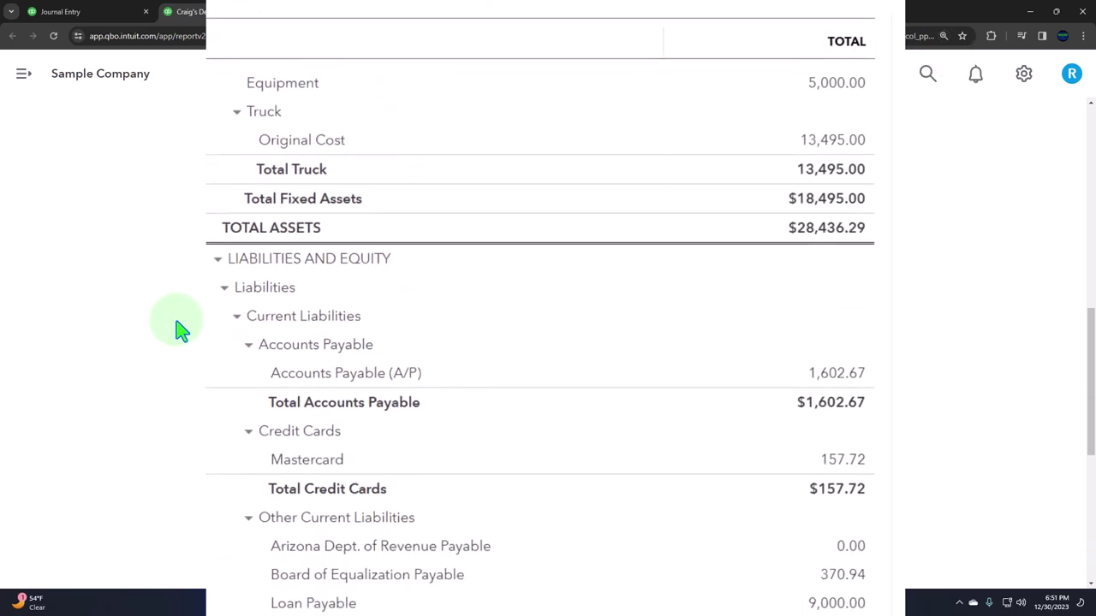
scroll(180, 330, up, 3)
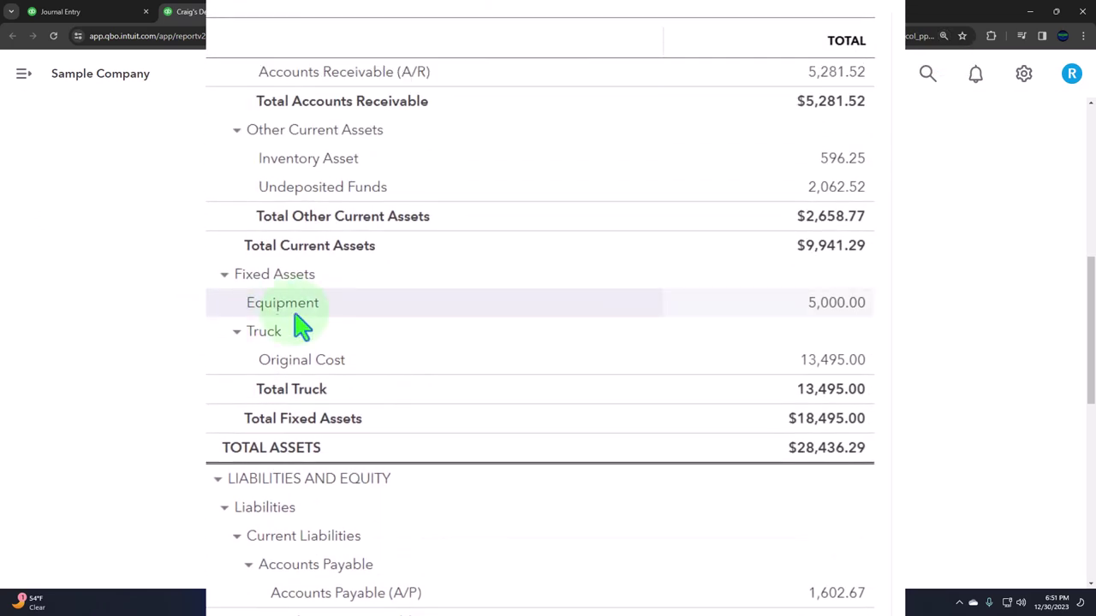
click(820, 308)
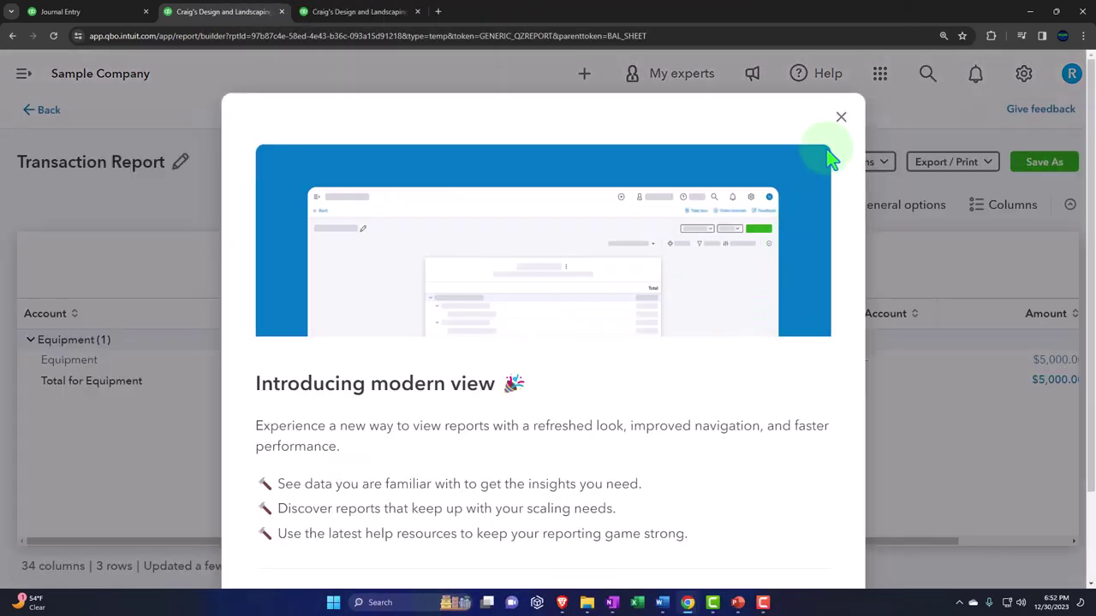
click(840, 116)
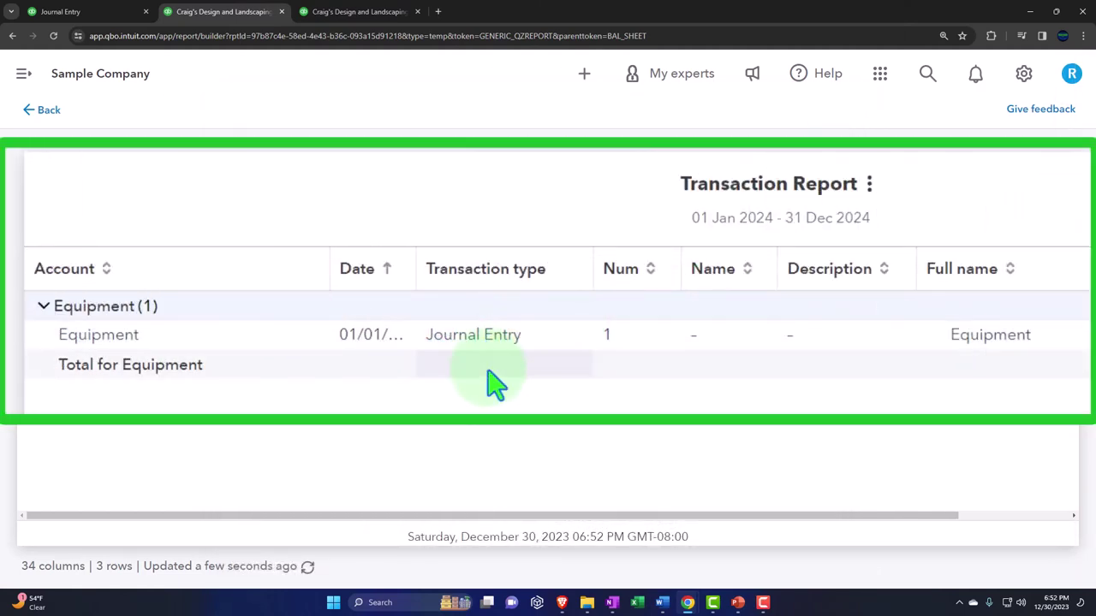
click(479, 336)
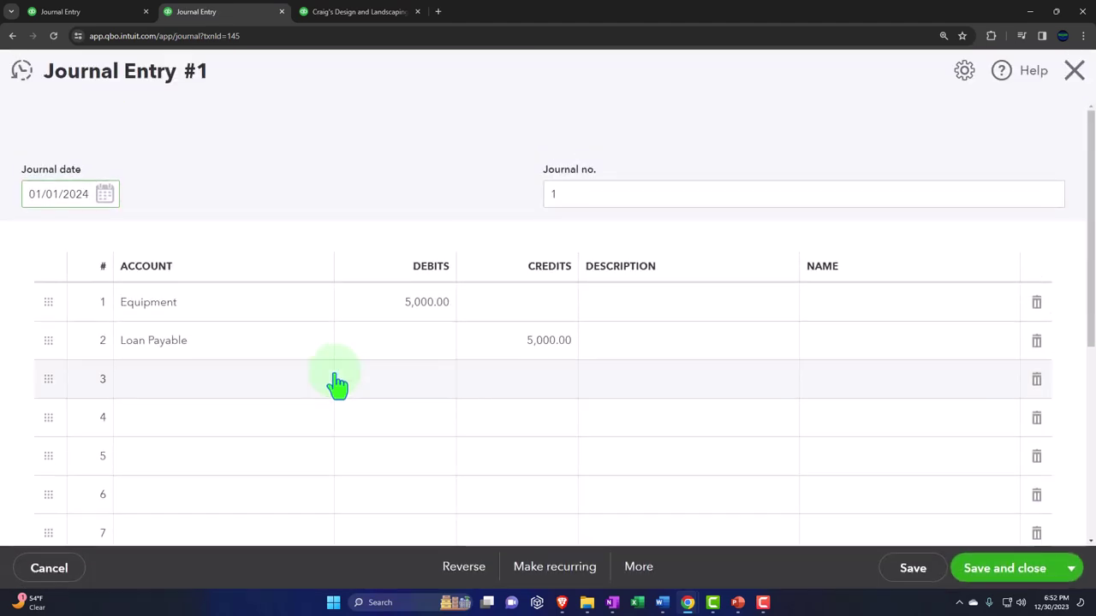
click(1074, 72)
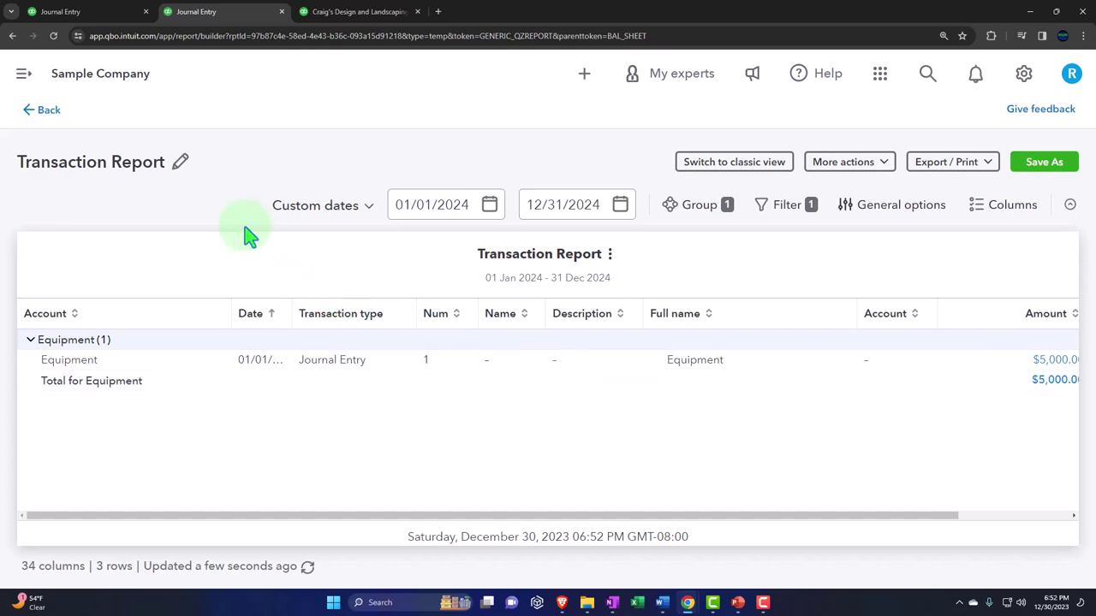
click(51, 118)
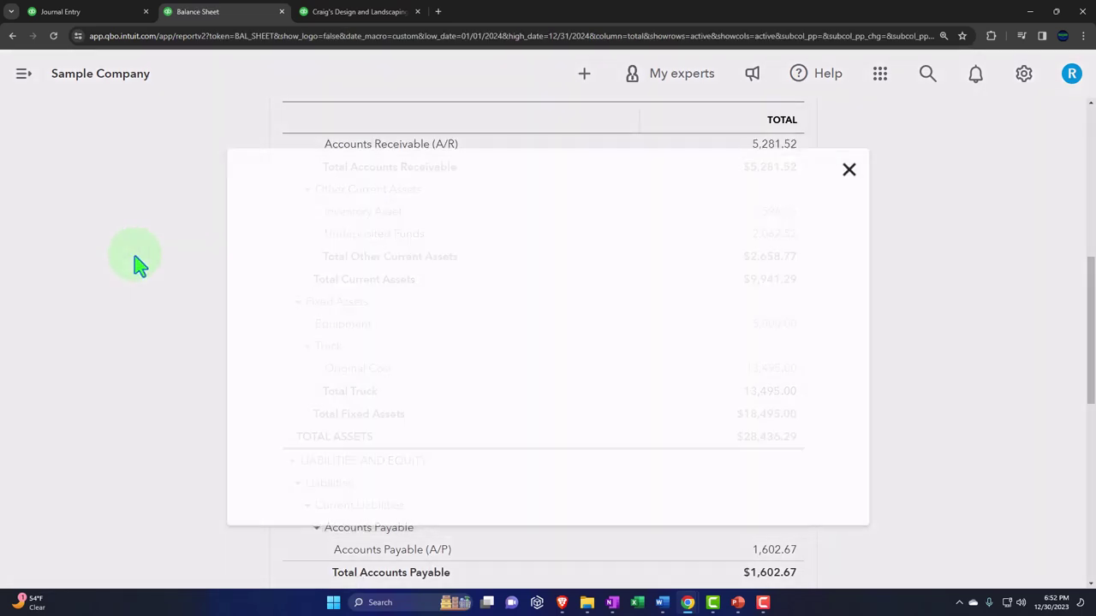
Close the feedback survey and check Loan Payable at 9,000.00 under Other Current Liabilities
click(849, 106)
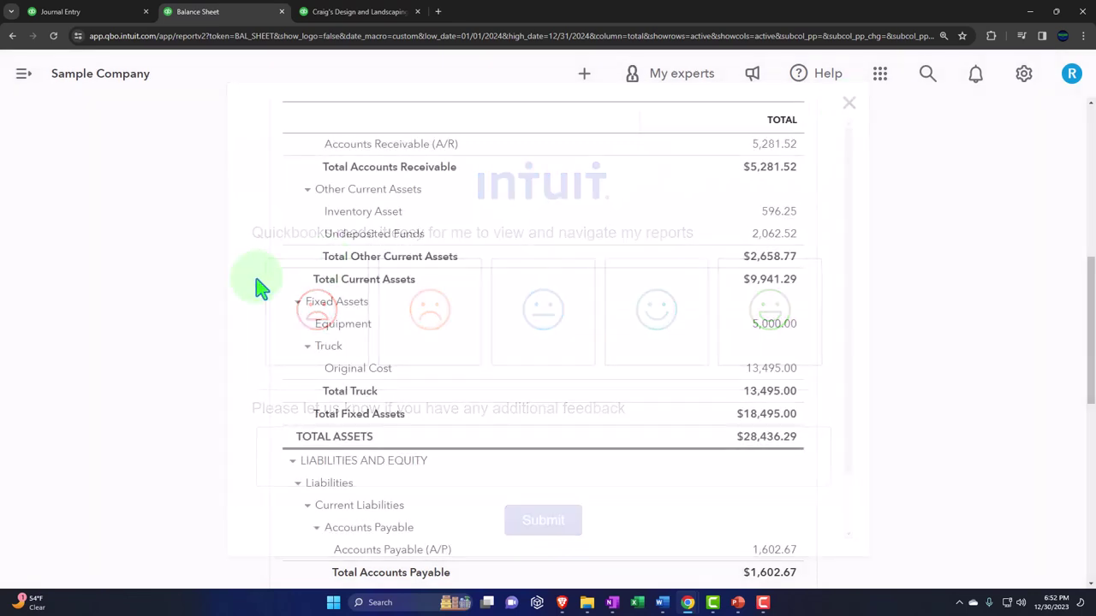
scroll(165, 301, down, 3)
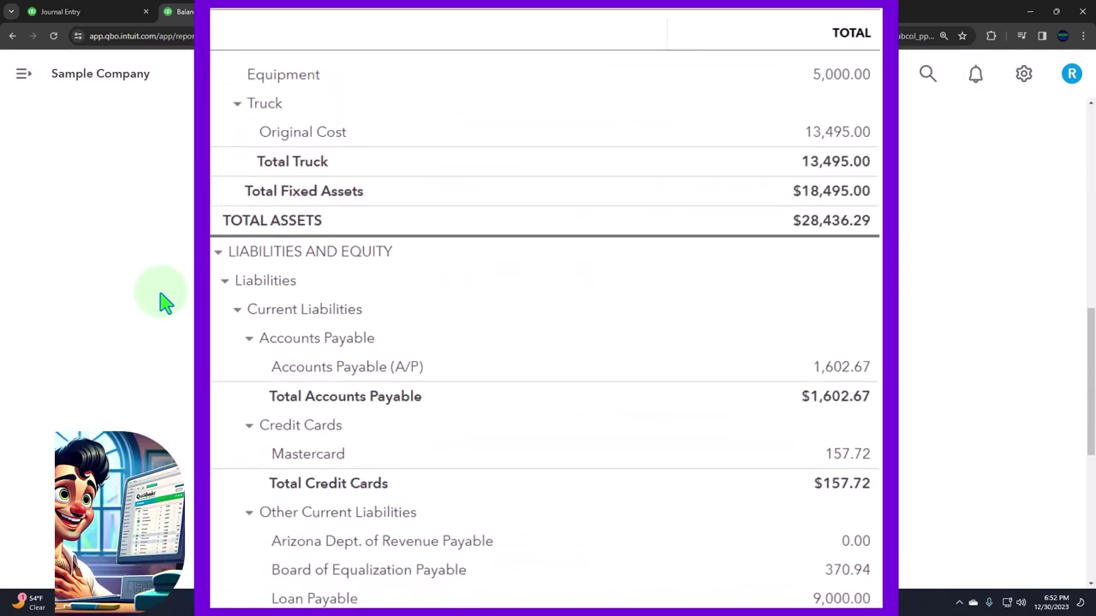
scroll(165, 301, down, 1)
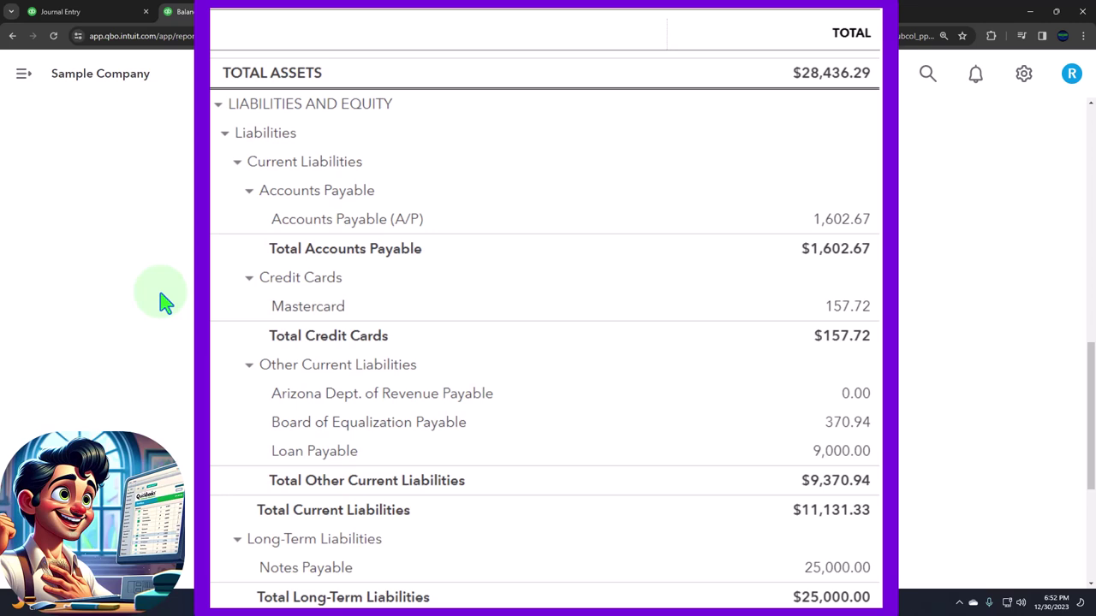
scroll(165, 301, down, 1)
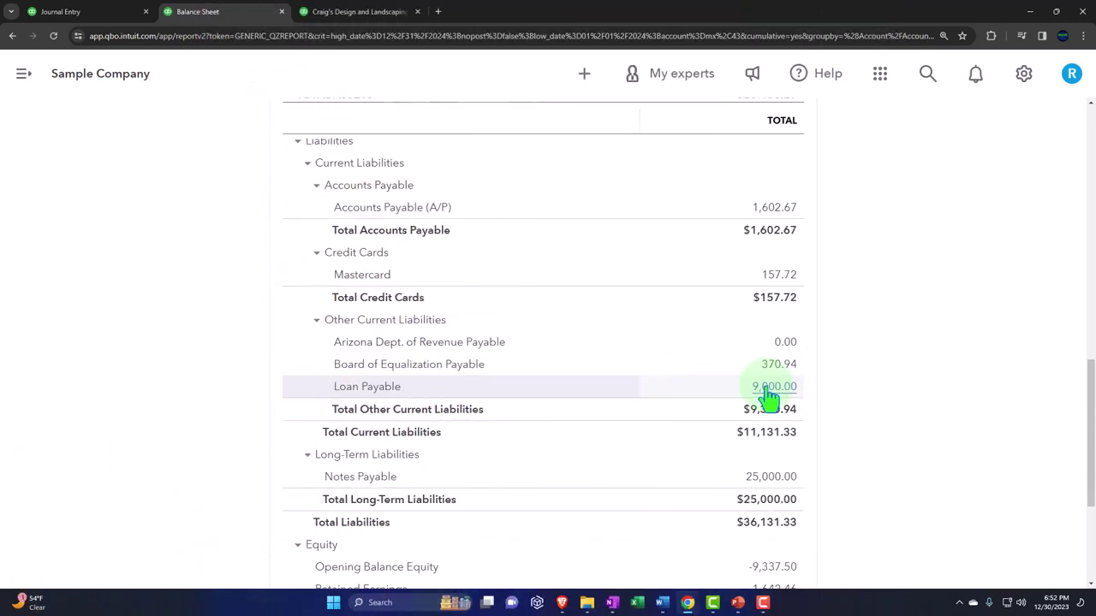
click(767, 390)
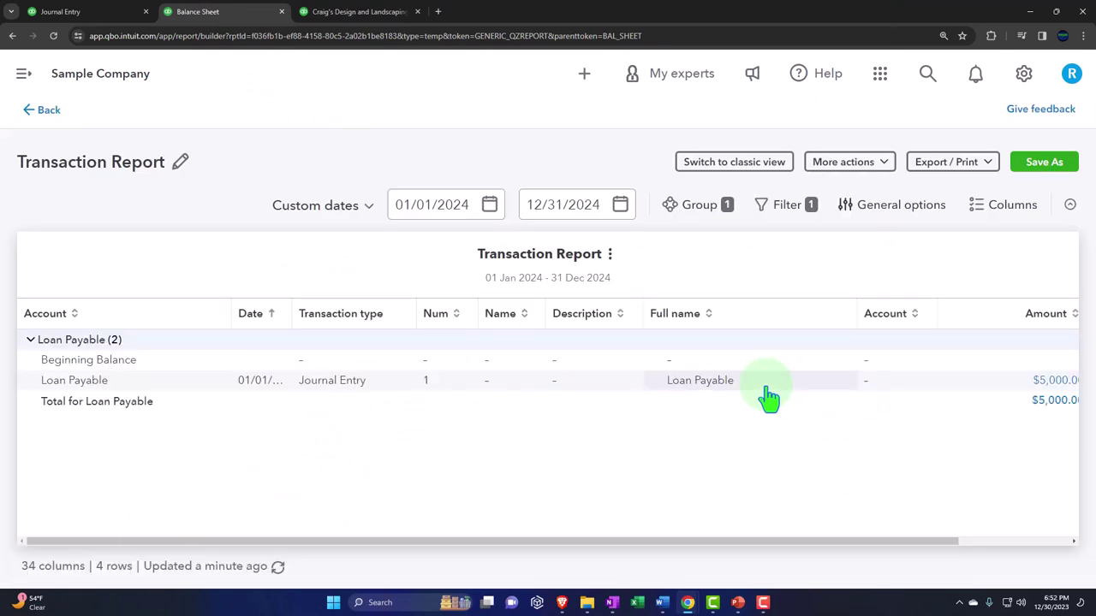
key(ctrl+minus)
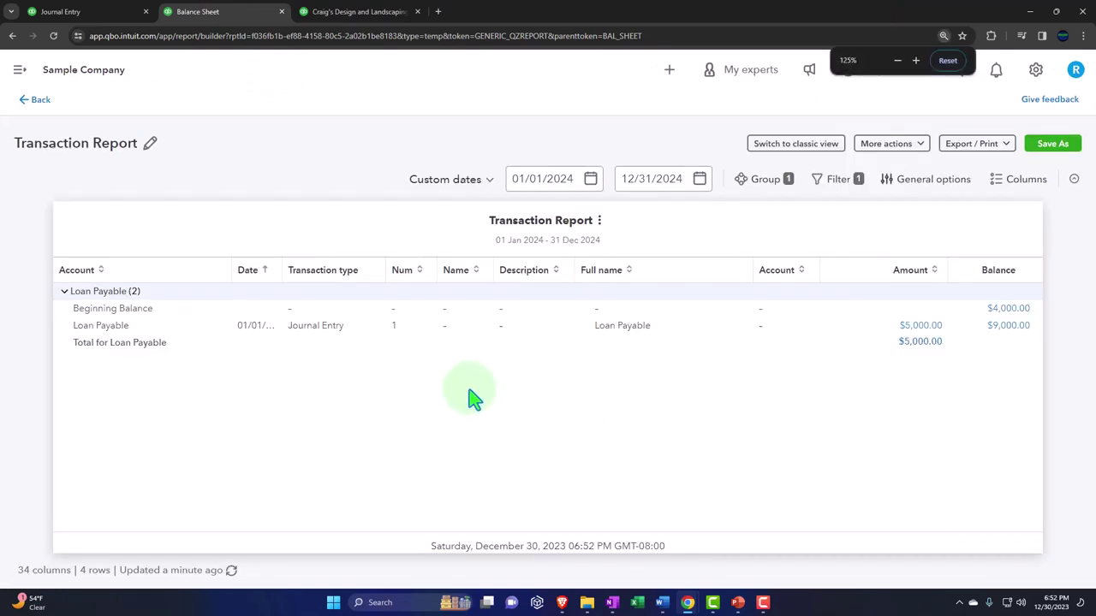
click(36, 100)
scroll(294, 349, up, 10)
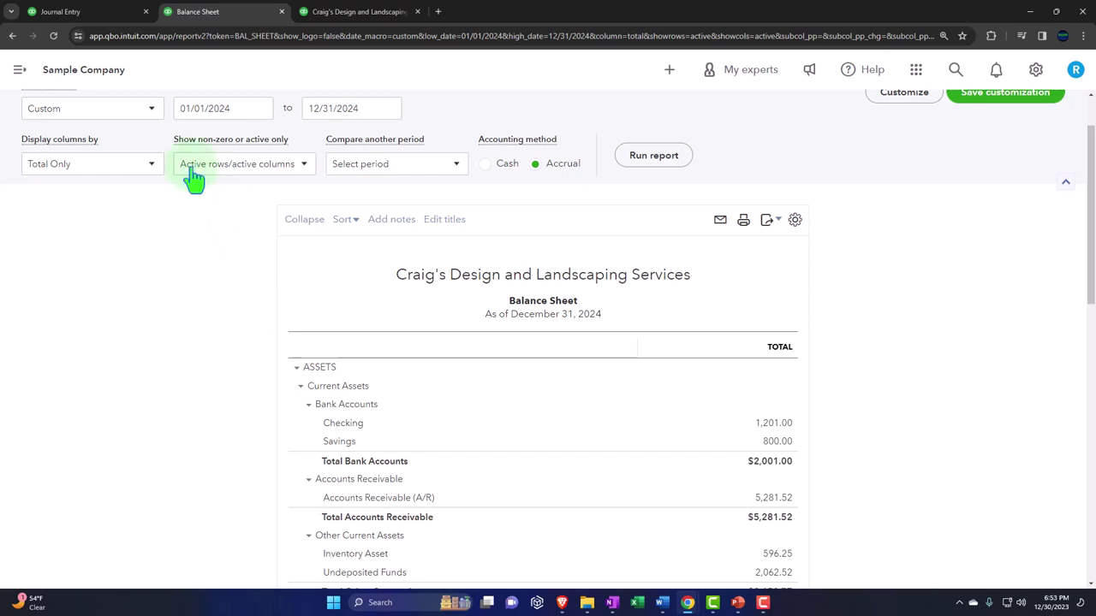
Go to Transactions, dismiss the bank-connection welcome message, and show the Chart of accounts
click(107, 16)
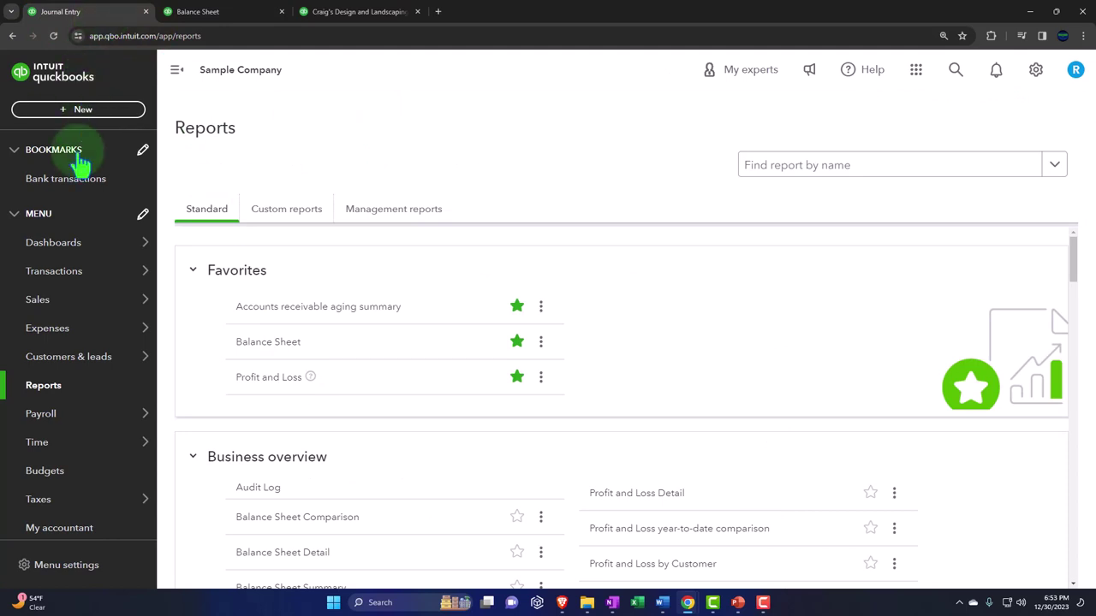
mouse_move(53, 270)
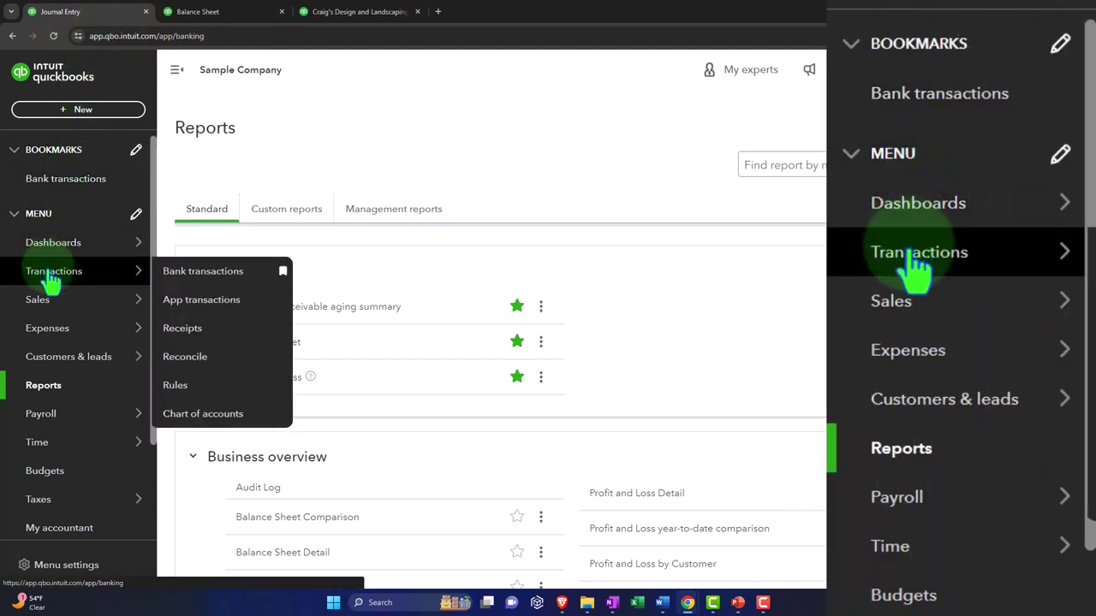
click(53, 272)
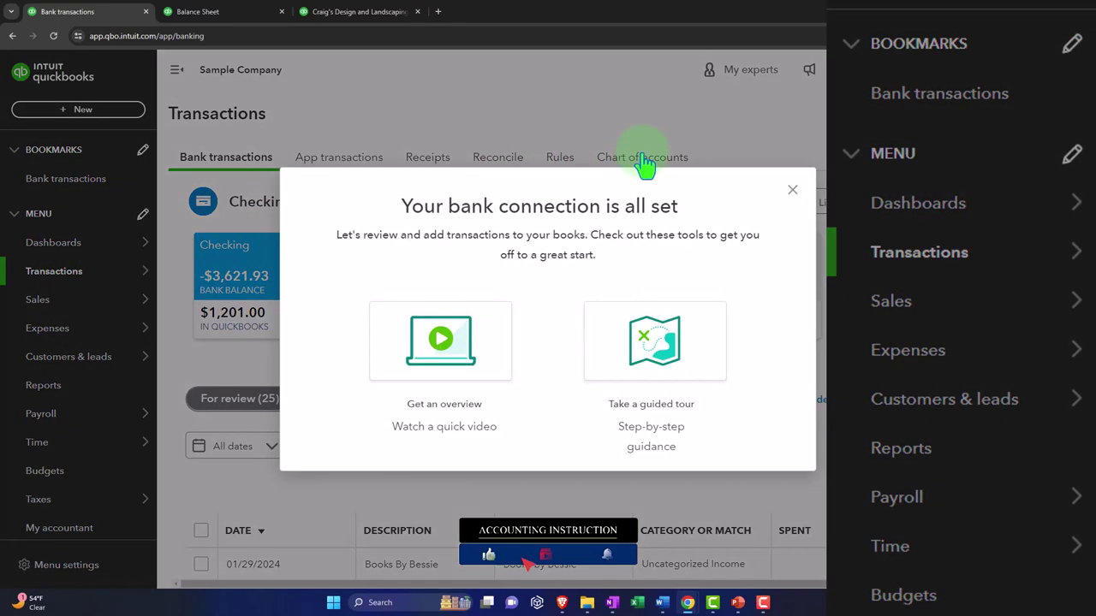
click(780, 197)
click(661, 167)
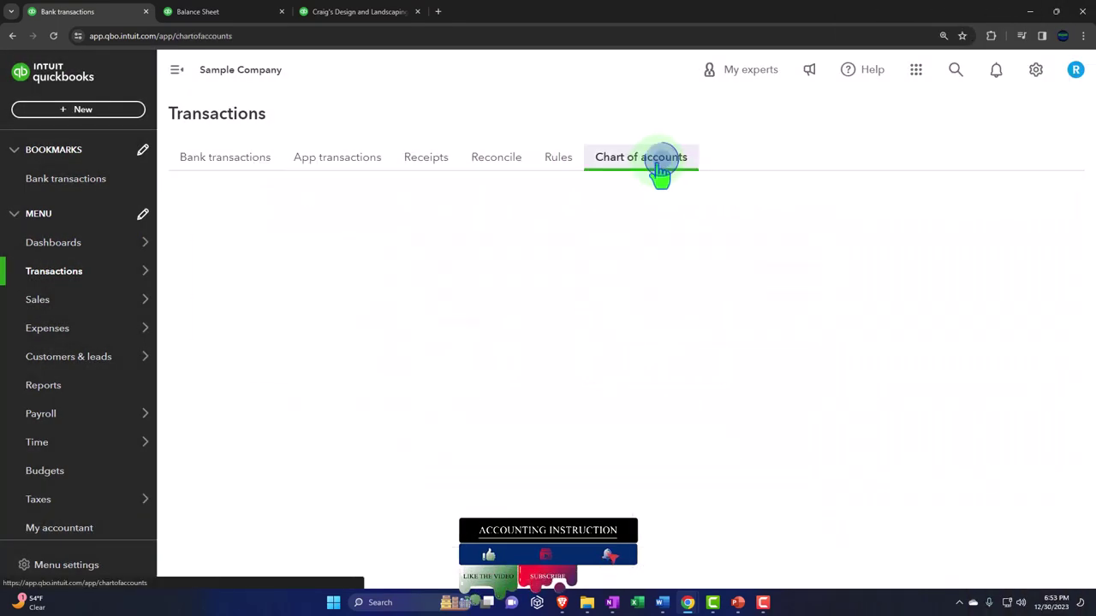
Collapse the left menu and scroll the Chart of accounts to review Equipment and the $9,000.00 Loan Payable
click(178, 79)
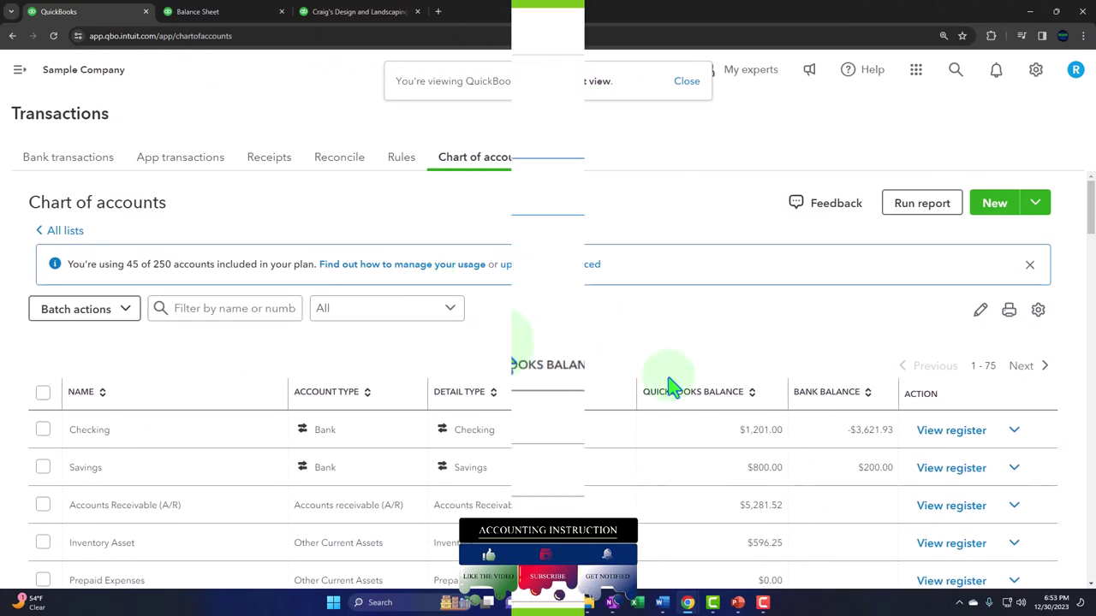
scroll(477, 409, down, 2)
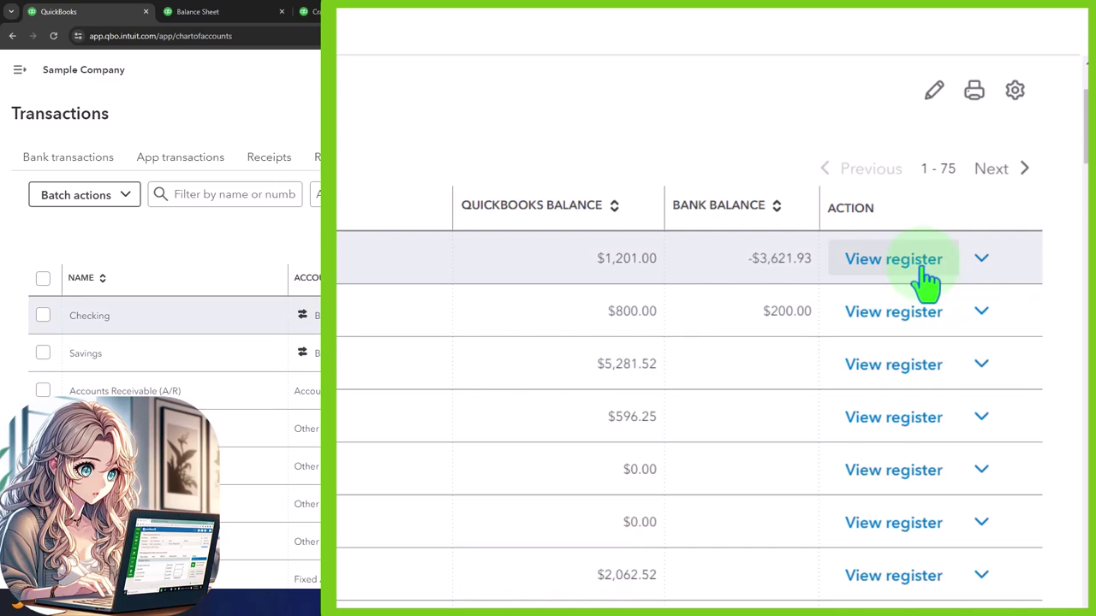
scroll(927, 278, down, 3)
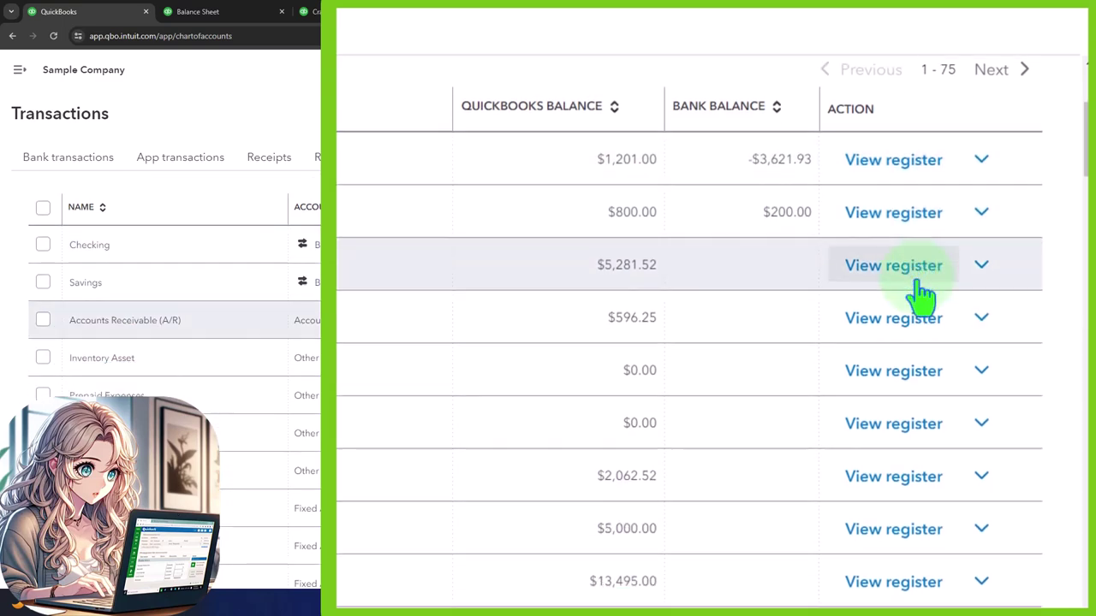
scroll(922, 295, down, 7)
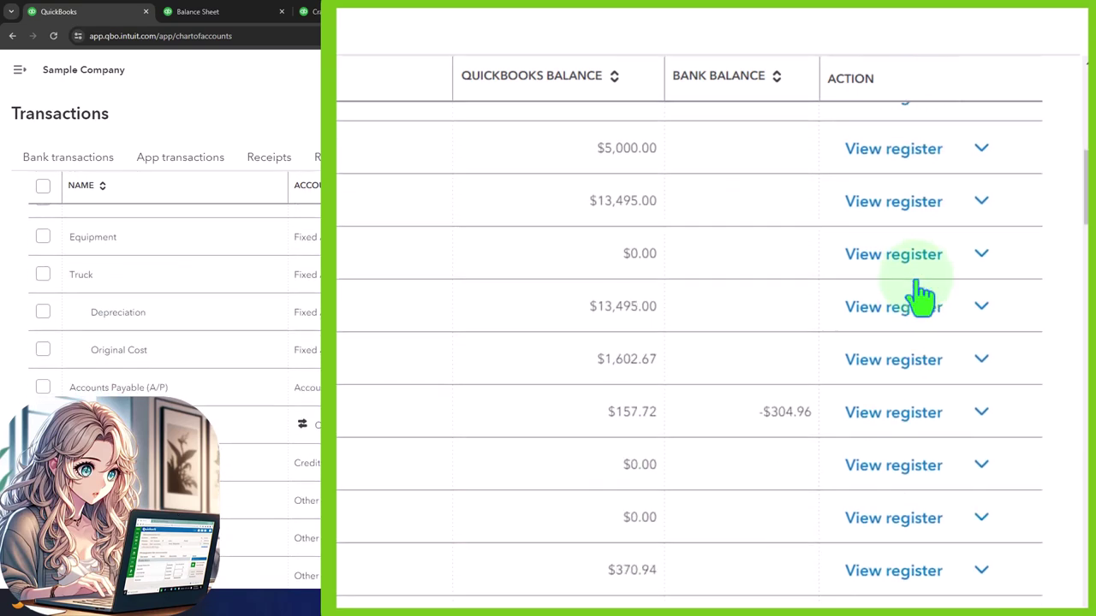
scroll(921, 296, down, 3)
scroll(920, 291, down, 3)
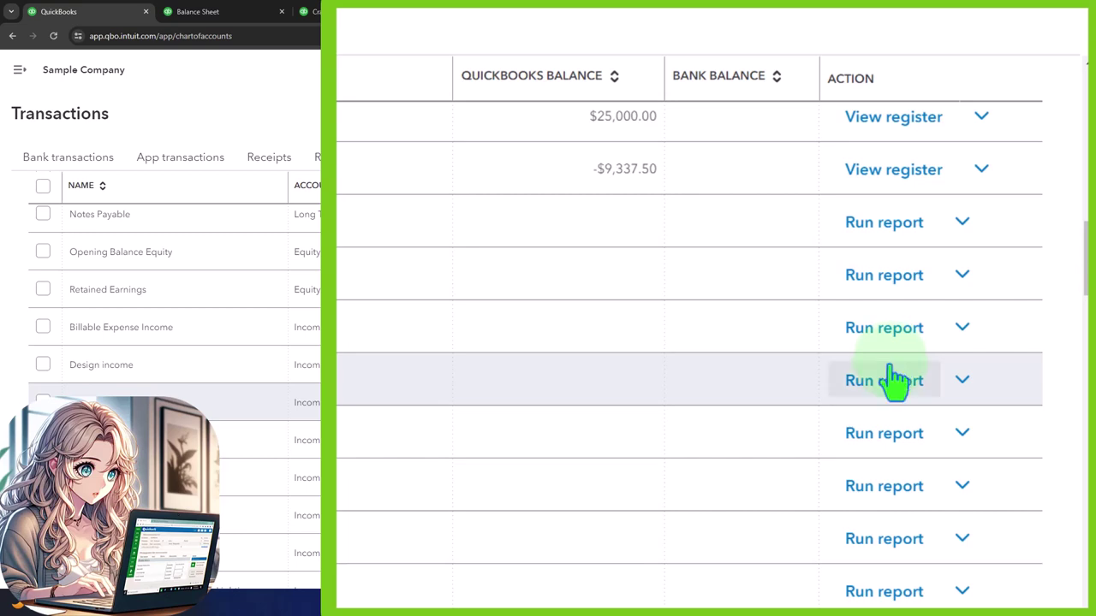
scroll(893, 379, up, 5)
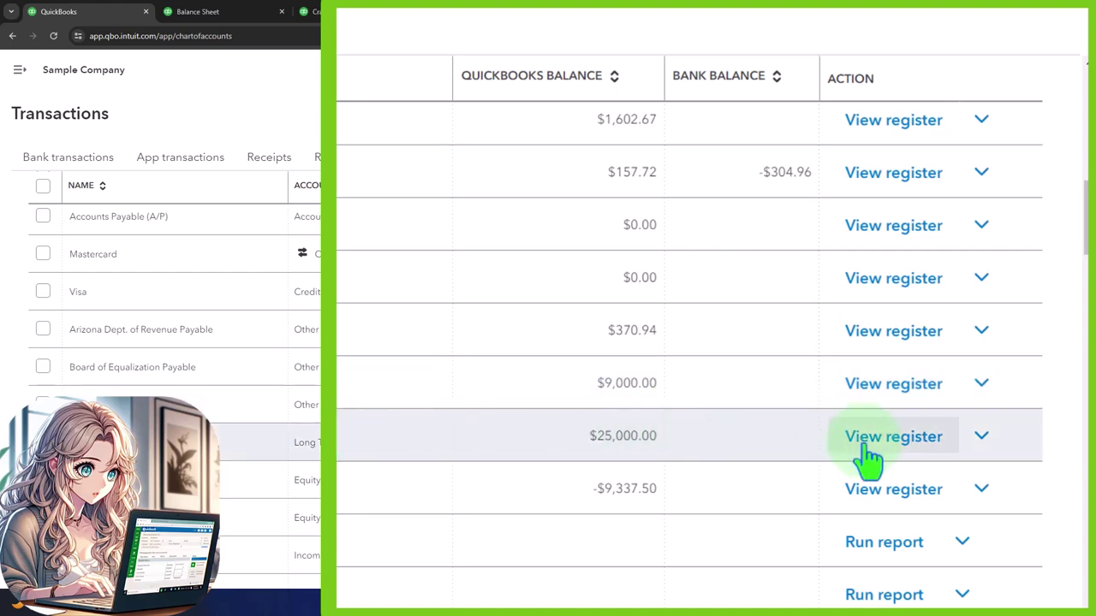
scroll(408, 452, up, 4)
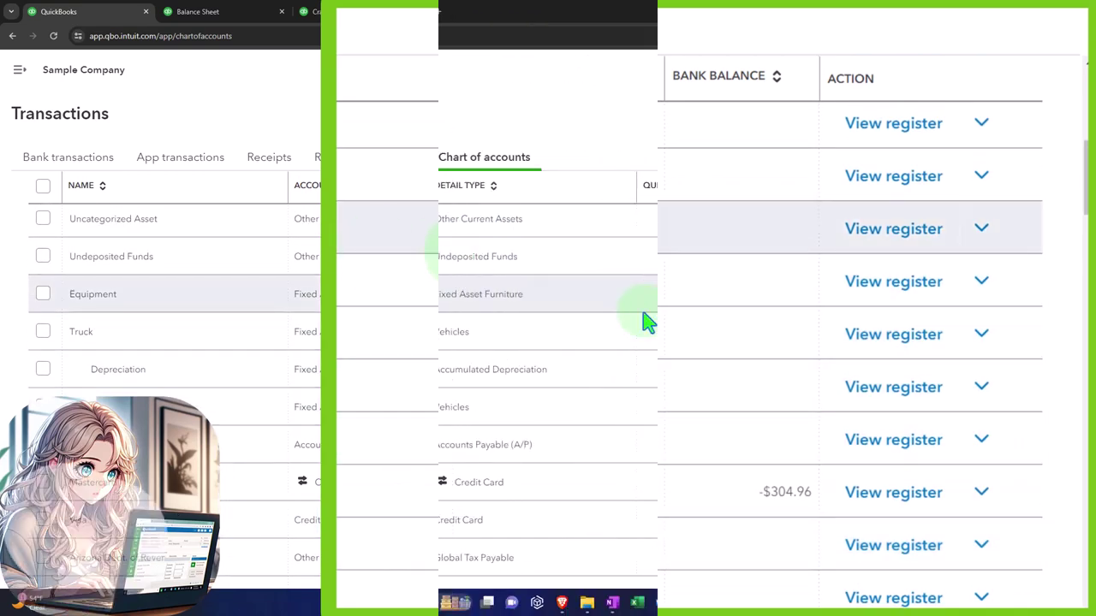
Open the Equipment register, dismiss the Register basics tour, and show the Add entry type list
click(942, 300)
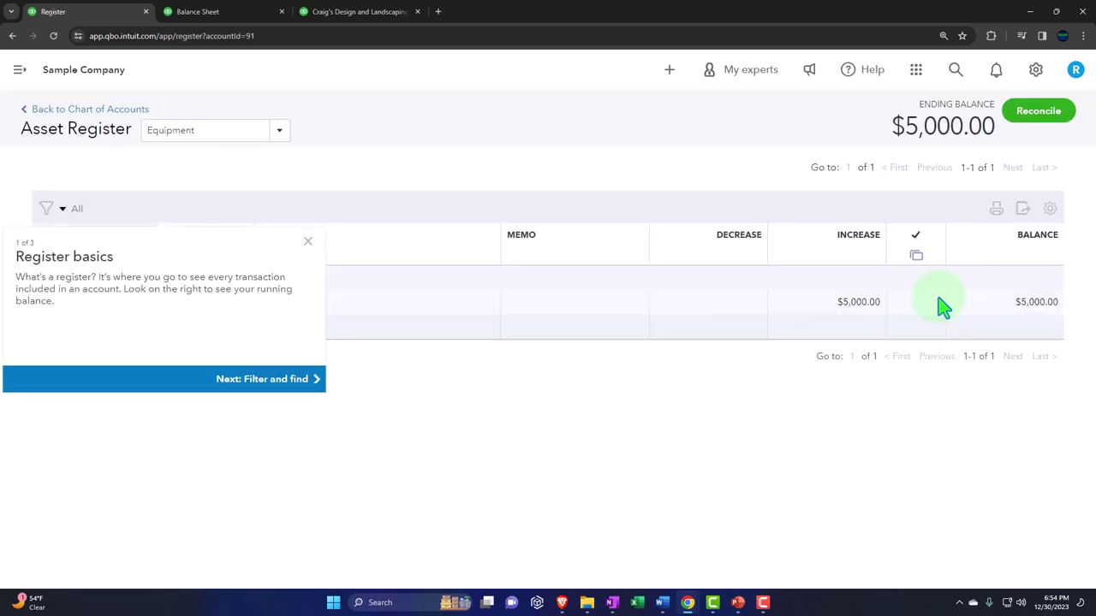
click(307, 241)
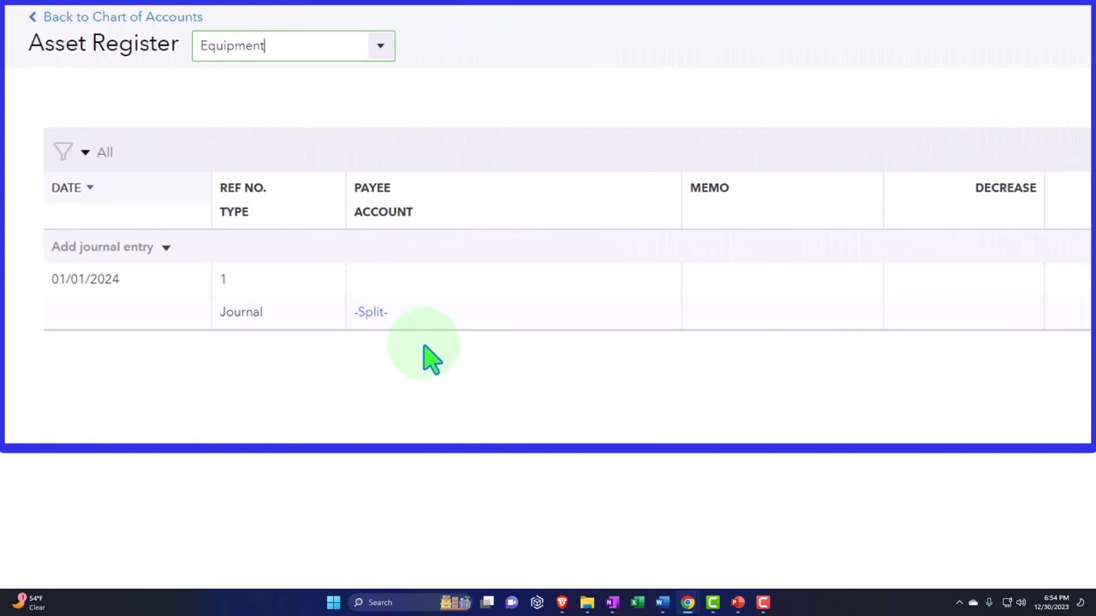
click(165, 250)
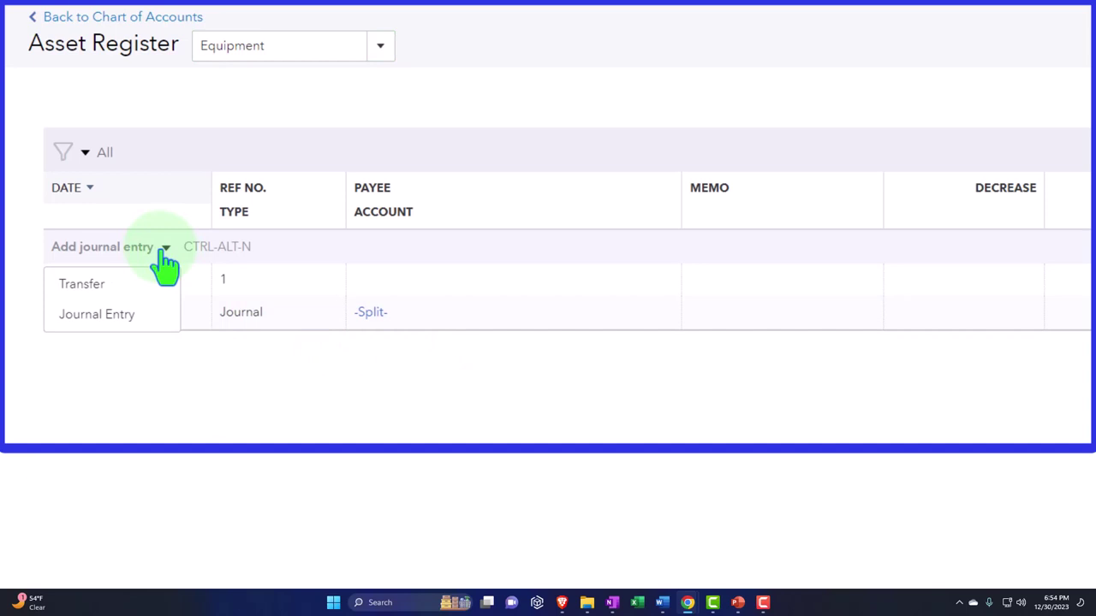
Start a Journal Entry in the Equipment register dated 01/05/2024
click(139, 315)
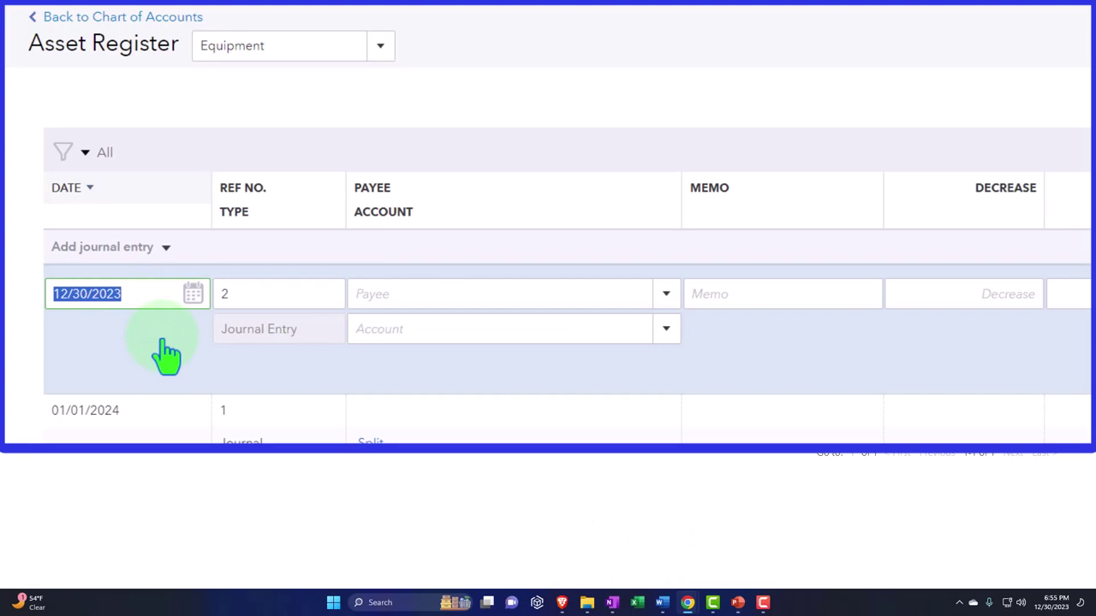
text(010)
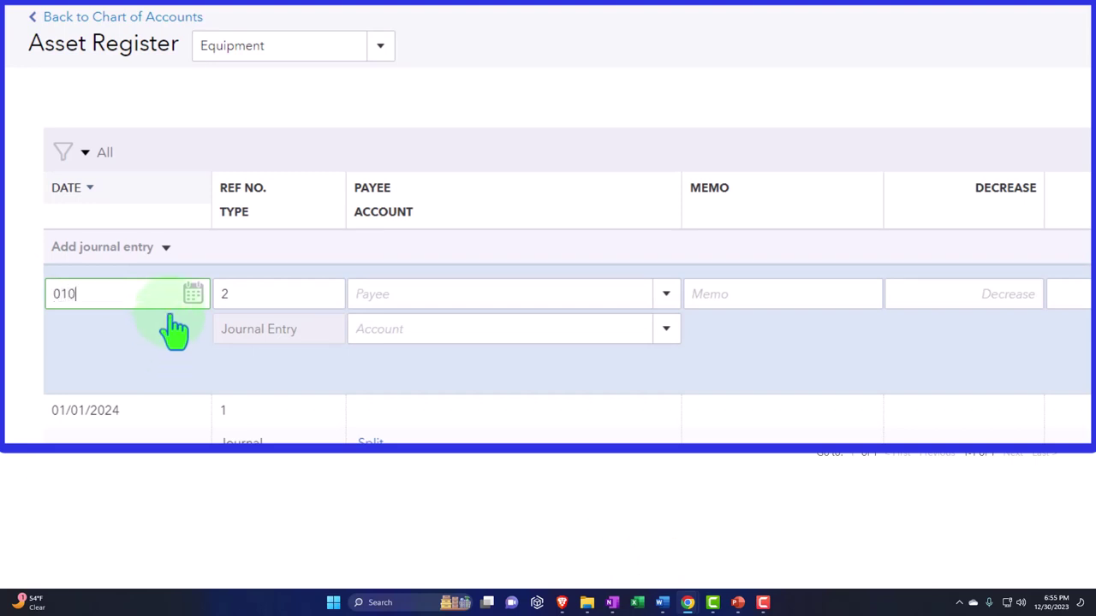
text(1/05/2024)
key(Tab)
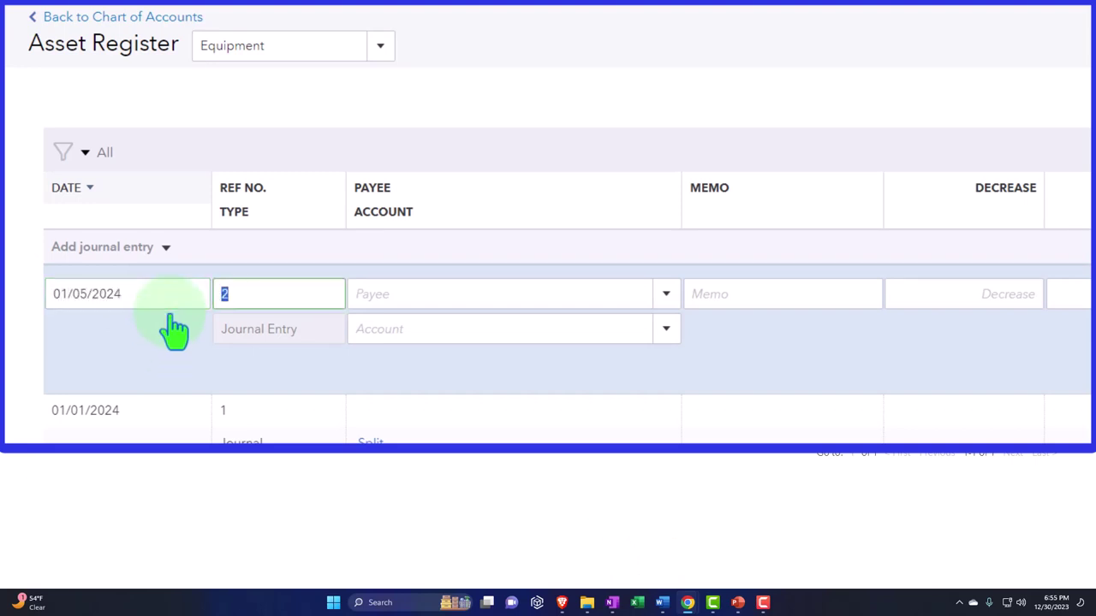
key(Tab)
key(Tab)
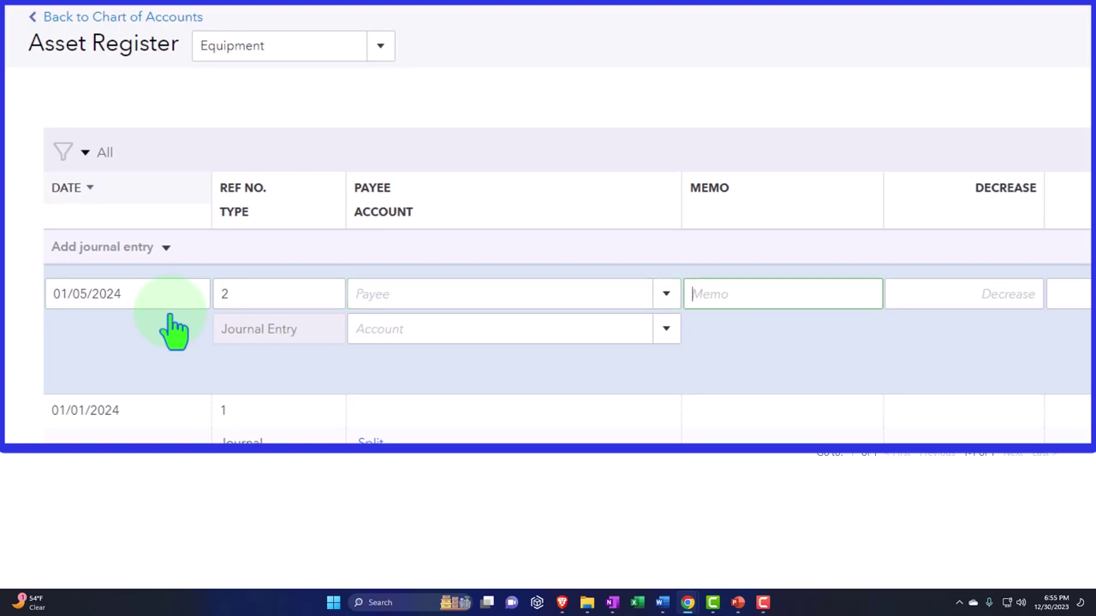
Move the 6,000.00 amount from the Decrease column to the Increase column
click(940, 296)
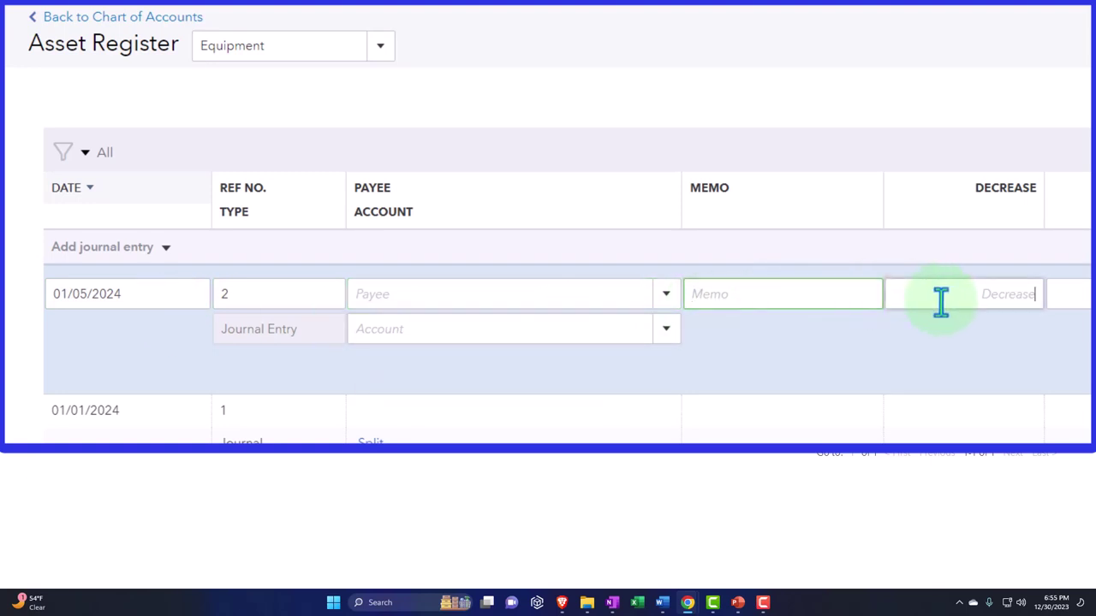
text(6000)
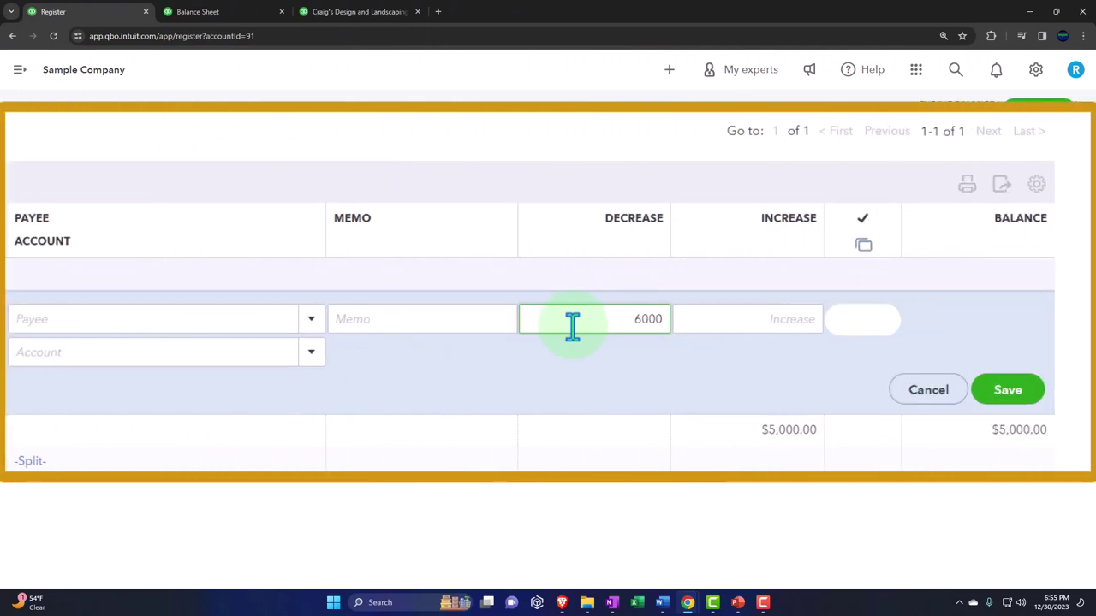
key(Tab)
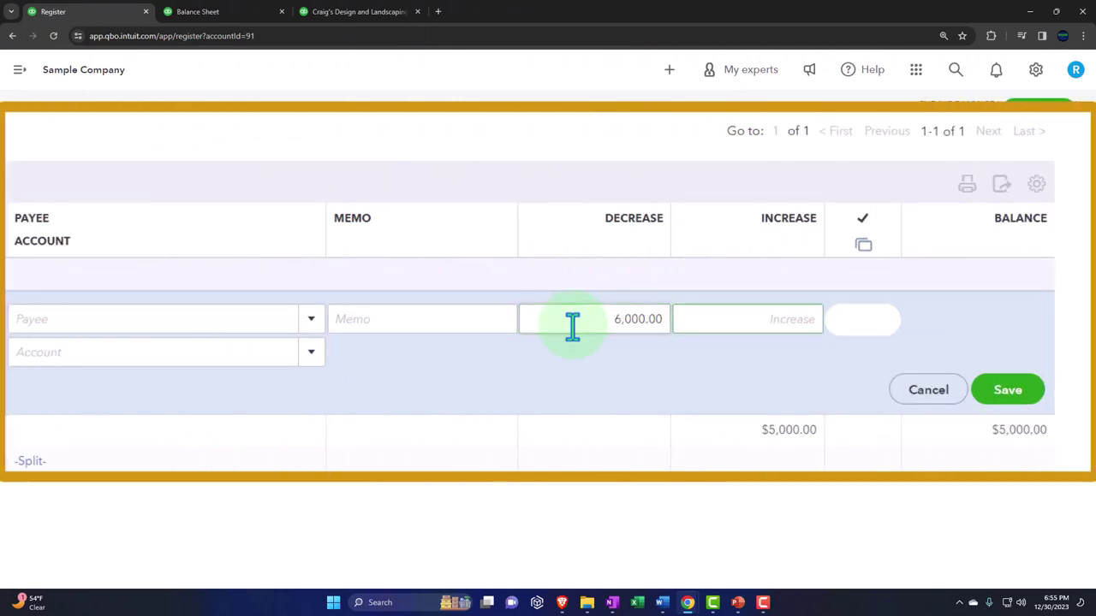
double_click(572, 325)
drag(634, 321, 744, 304)
key(BackSpace)
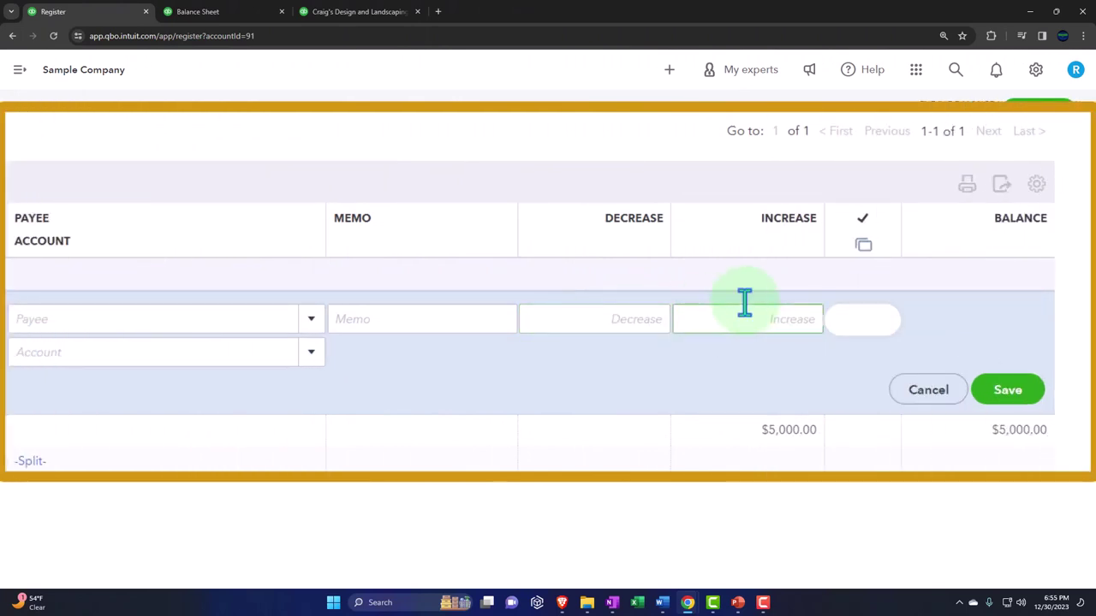
click(758, 320)
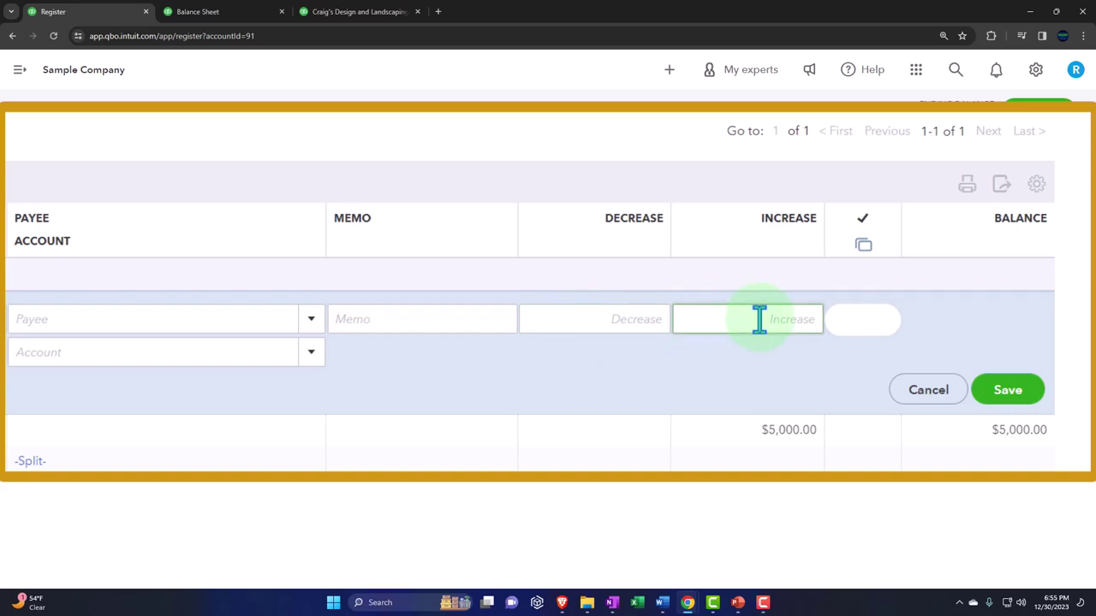
text(6000)
key(Tab)
Choose Loan Payable as the offsetting account
click(58, 358)
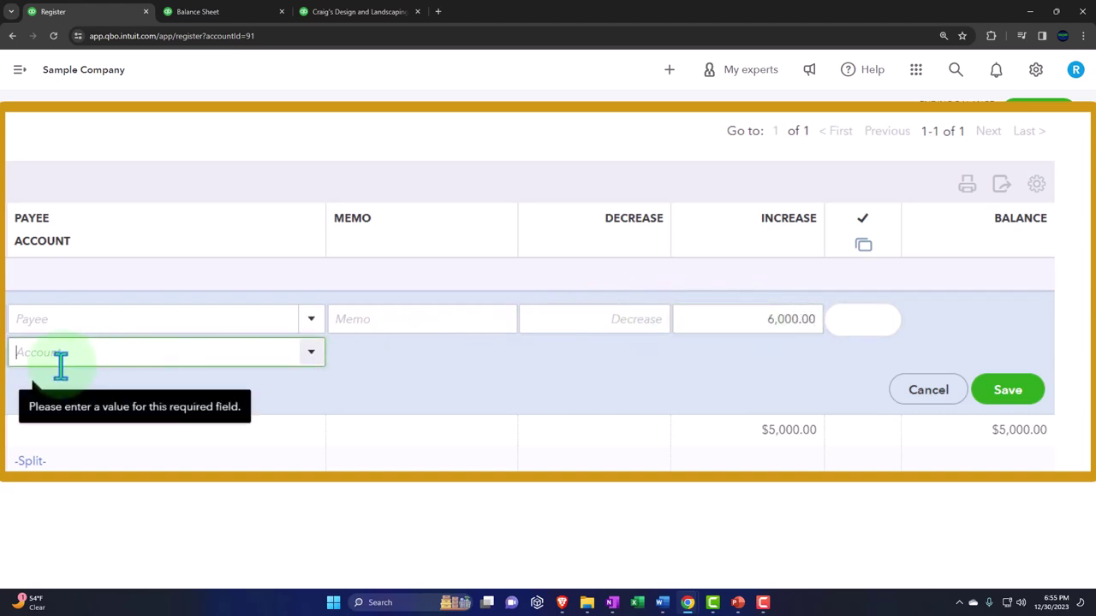
text(loean)
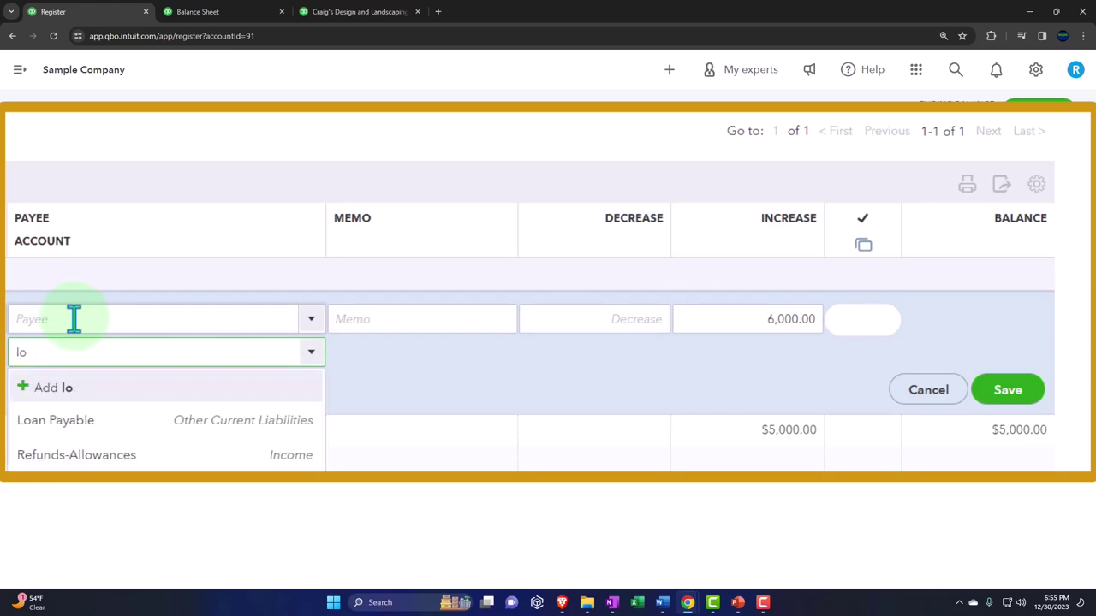
click(86, 418)
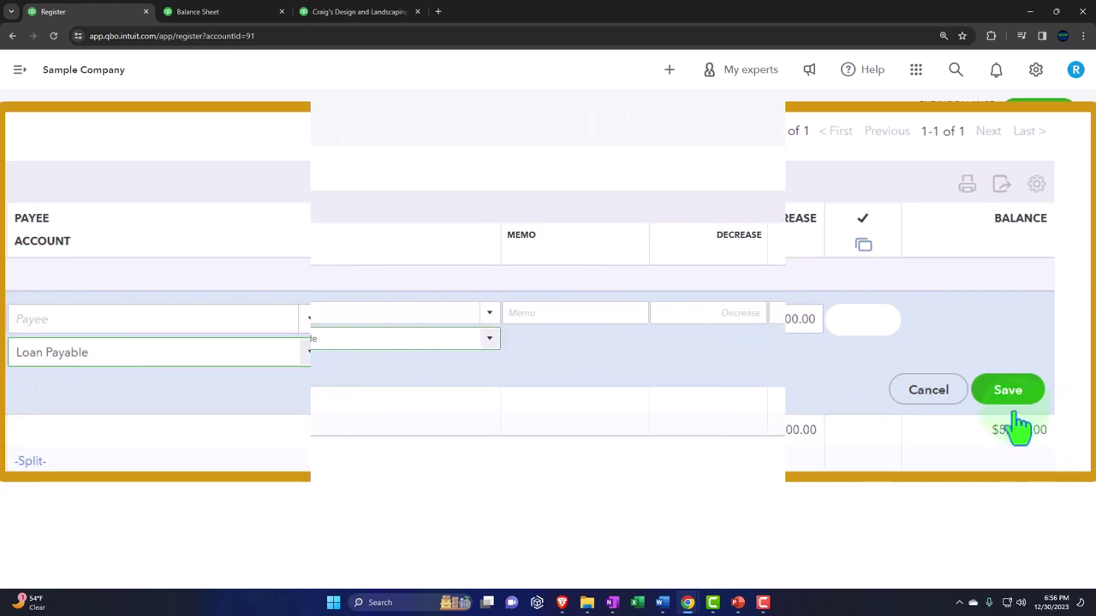
Save the 6,000.00 entry and review Journal Entry #2 in full view before closing it
click(1007, 390)
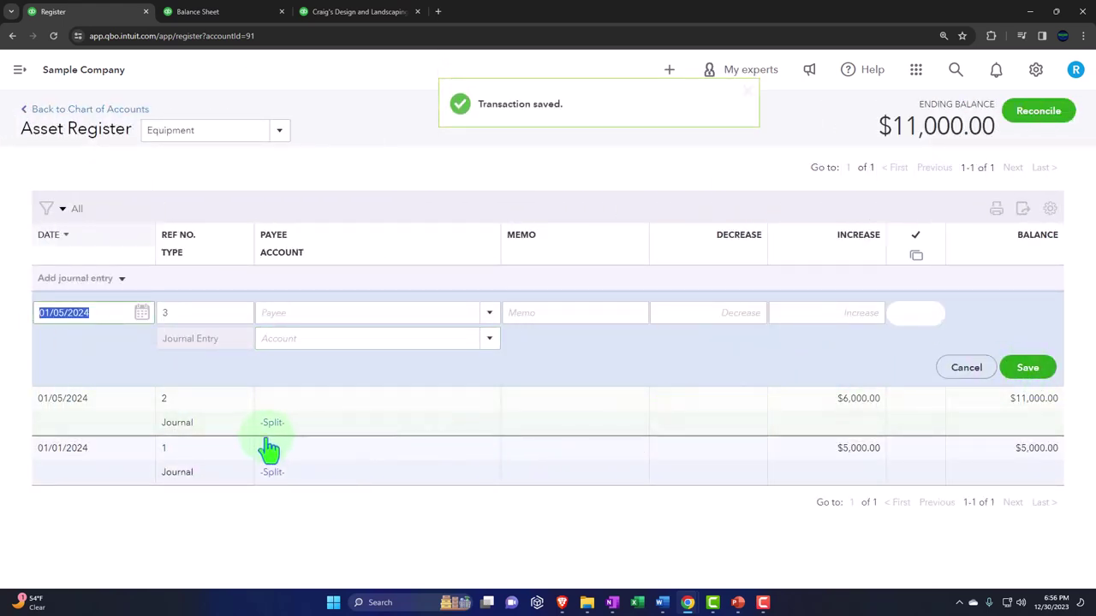
click(219, 421)
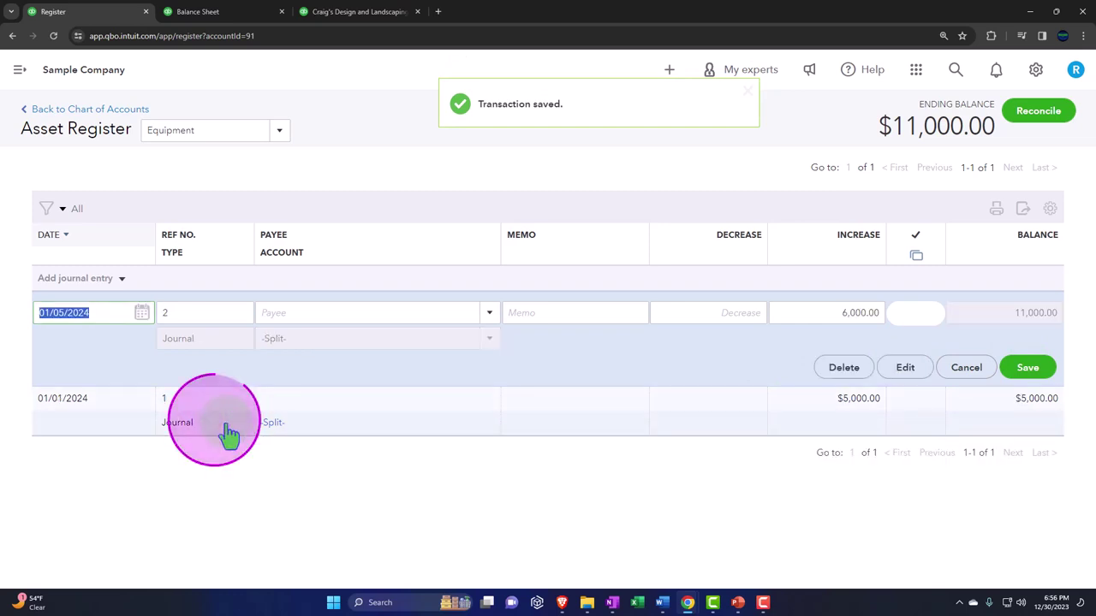
click(903, 369)
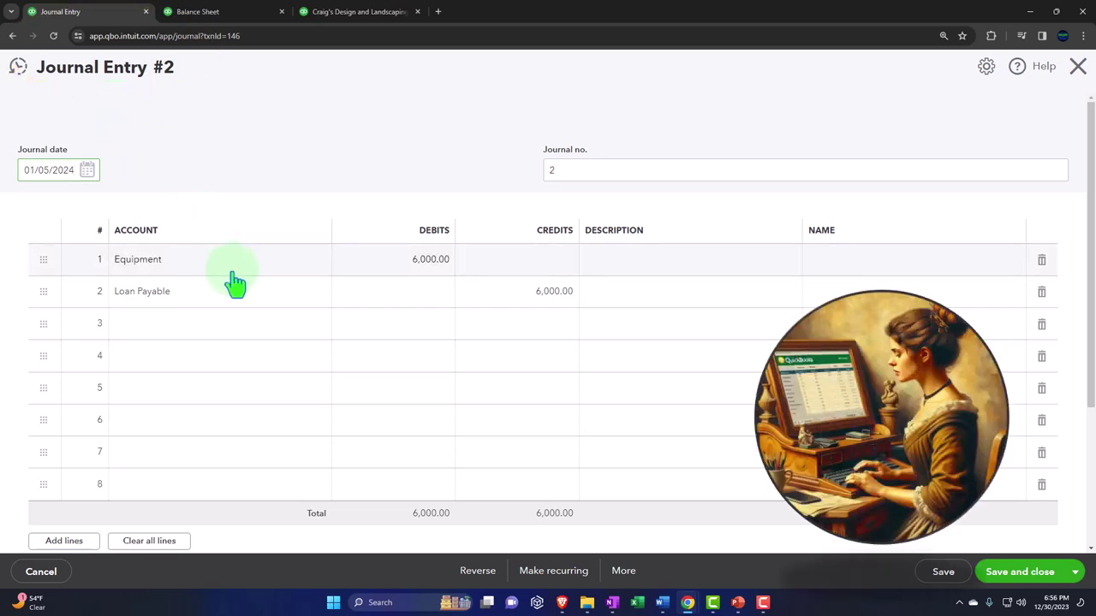
click(1077, 68)
click(628, 321)
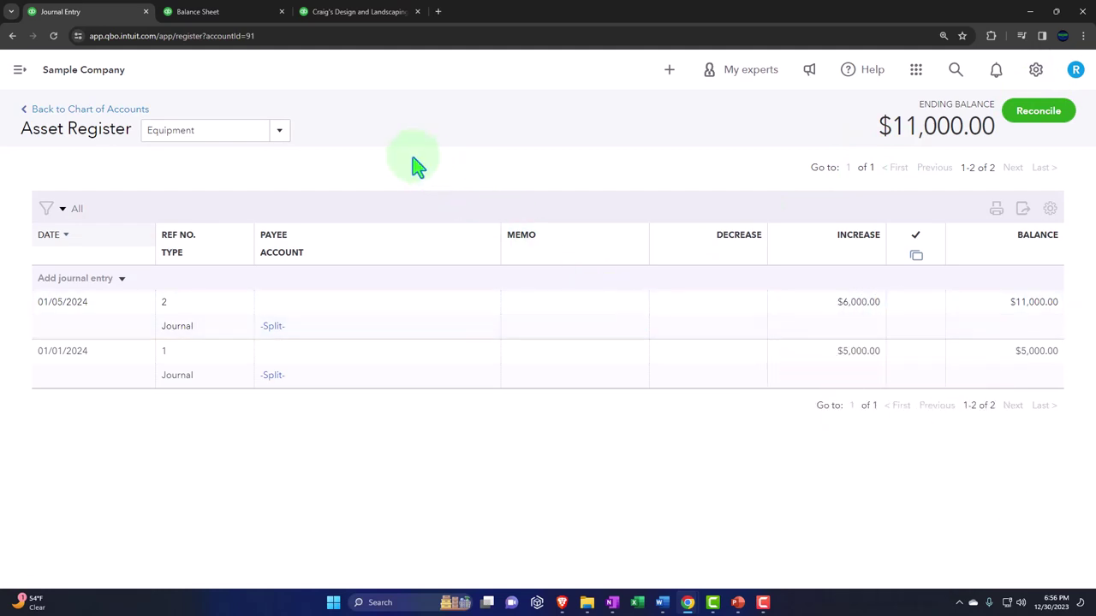
Rerun the Balance Sheet and inspect the transactions behind the 11,000.00 Equipment balance
click(218, 12)
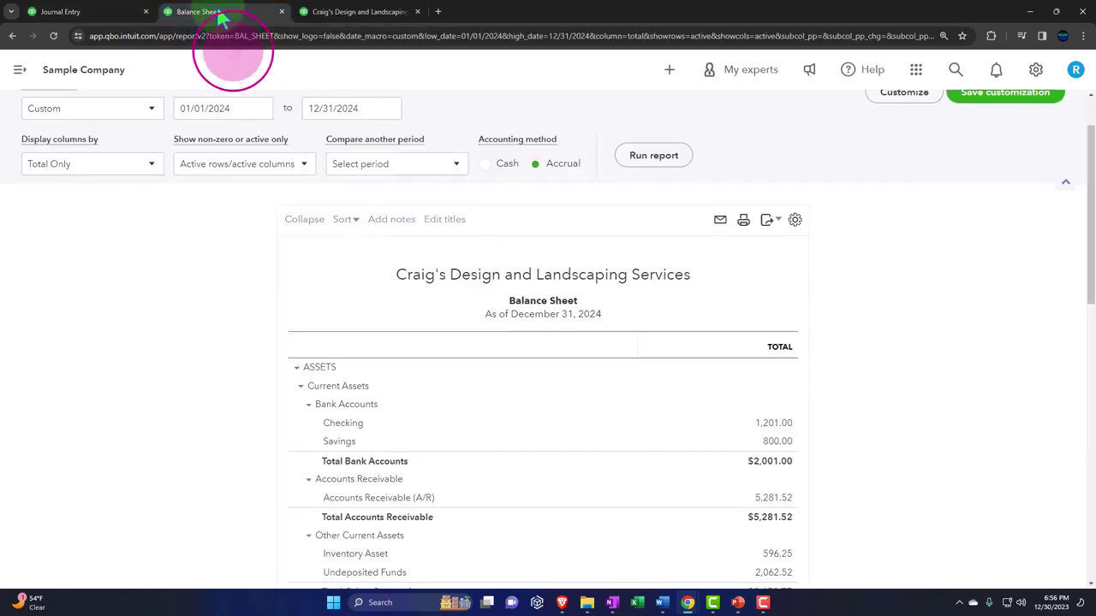
click(654, 156)
scroll(685, 325, down, 2)
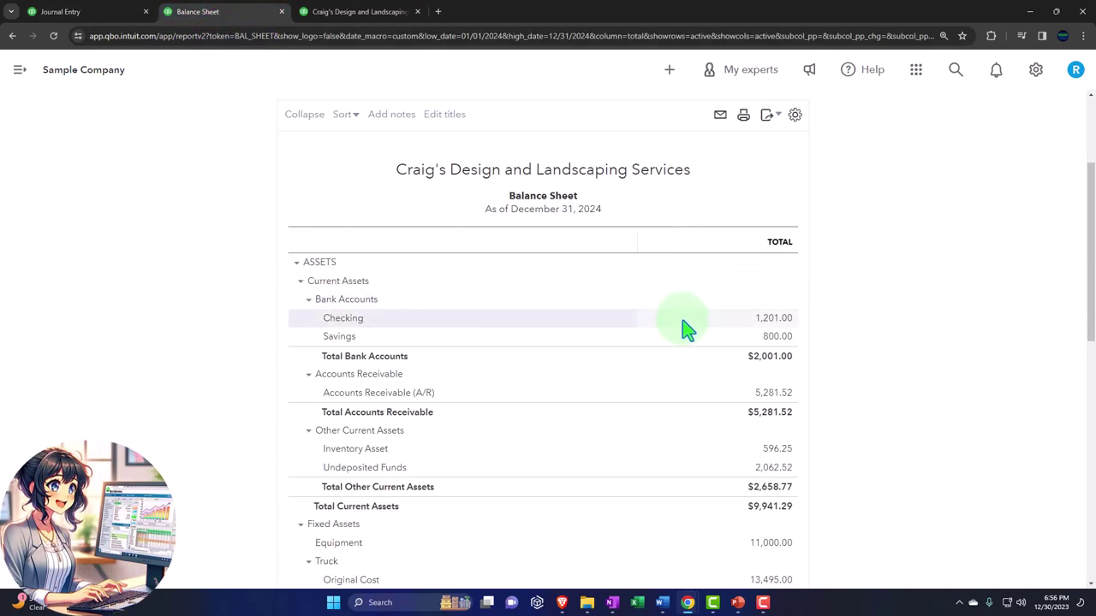
scroll(684, 328, down, 2)
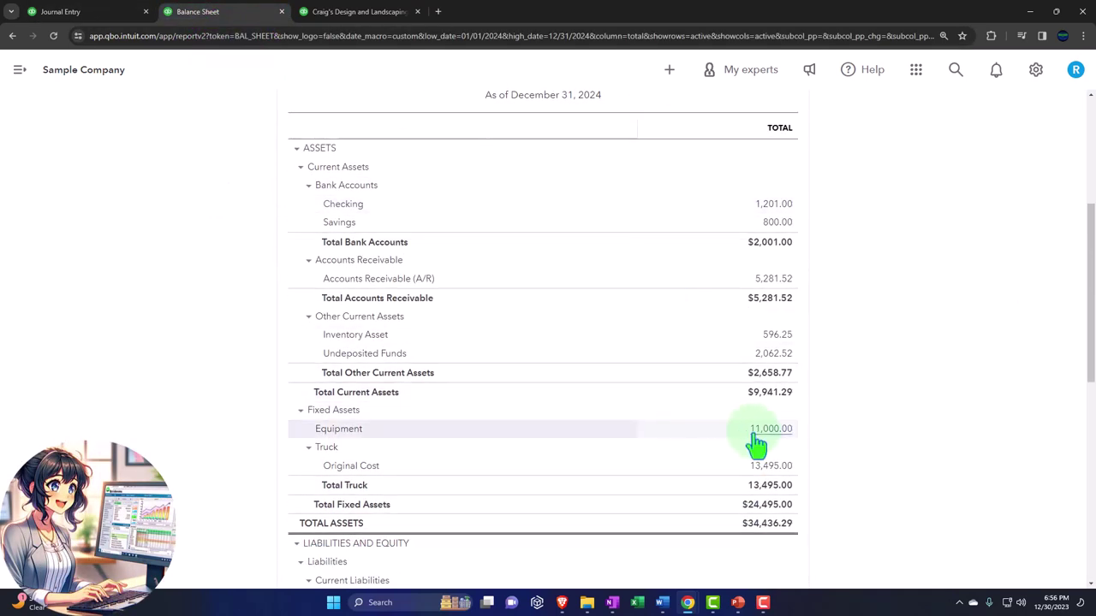
click(764, 437)
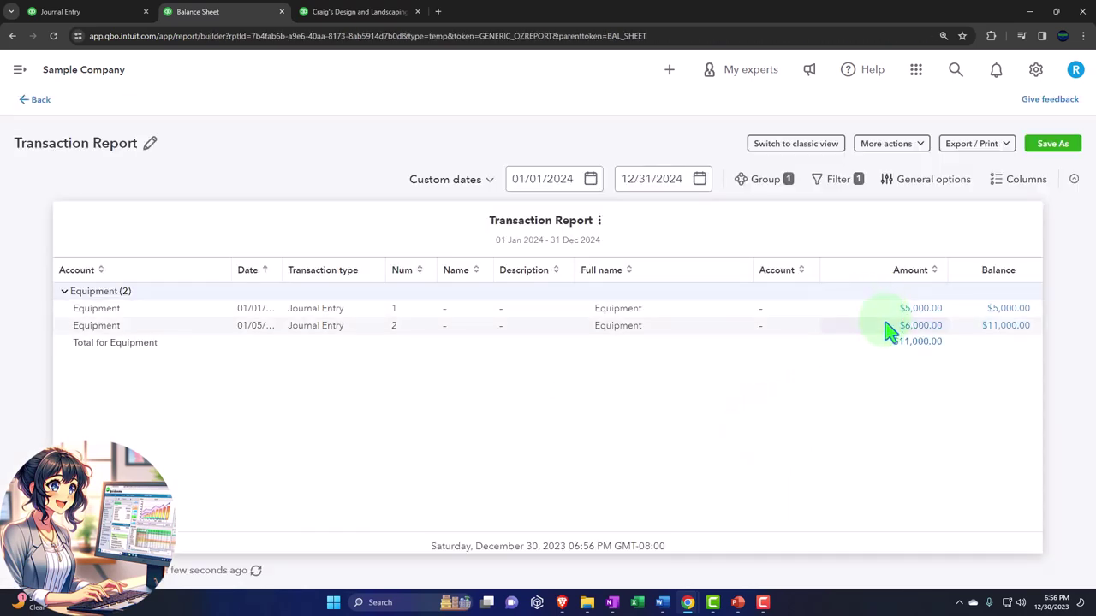
click(39, 100)
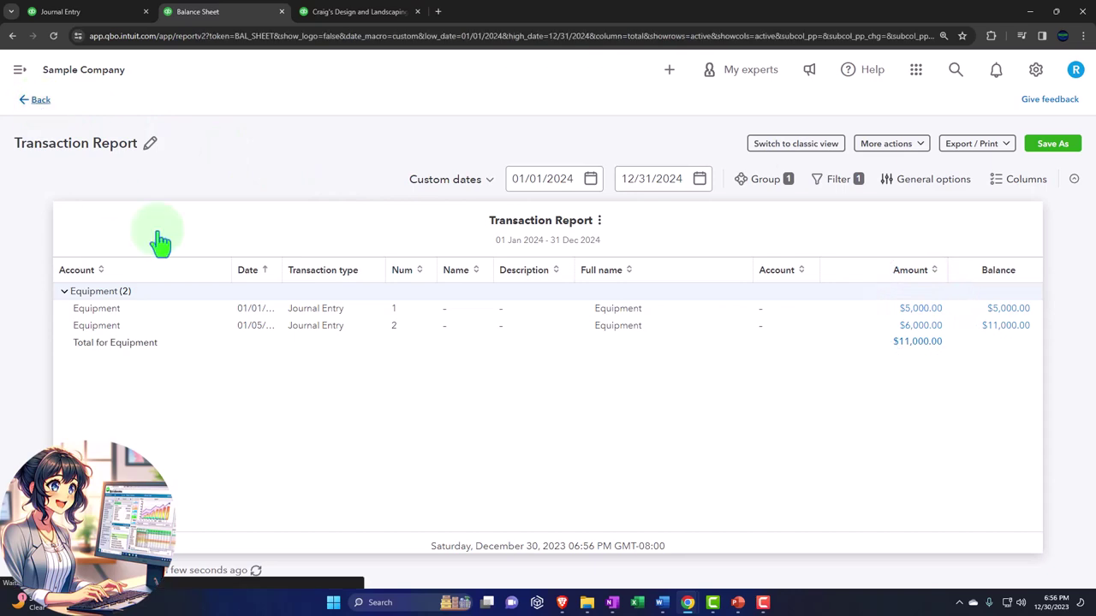
Inspect the 15,000.00 Loan Payable transactions, then go back to the Equipment register
scroll(372, 354, down, 4)
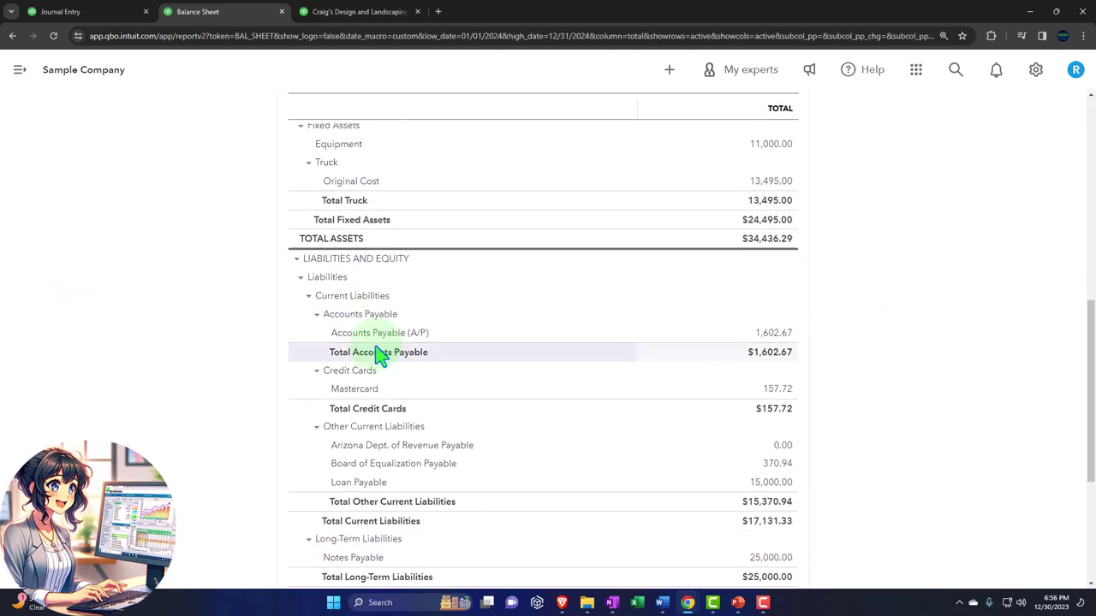
scroll(378, 355, down, 1)
click(765, 408)
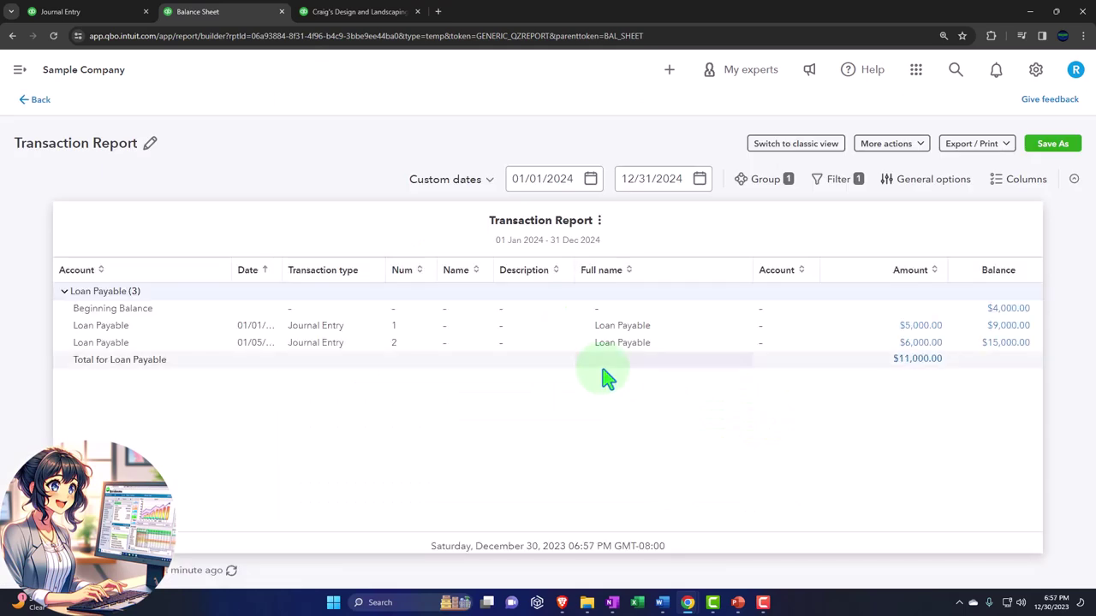
click(36, 101)
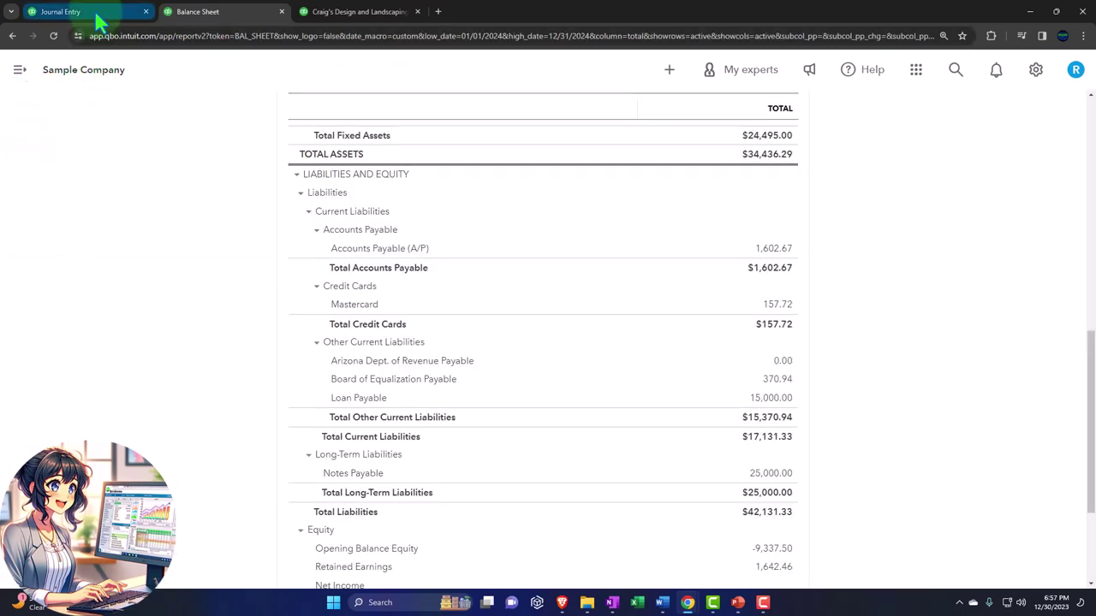
click(97, 15)
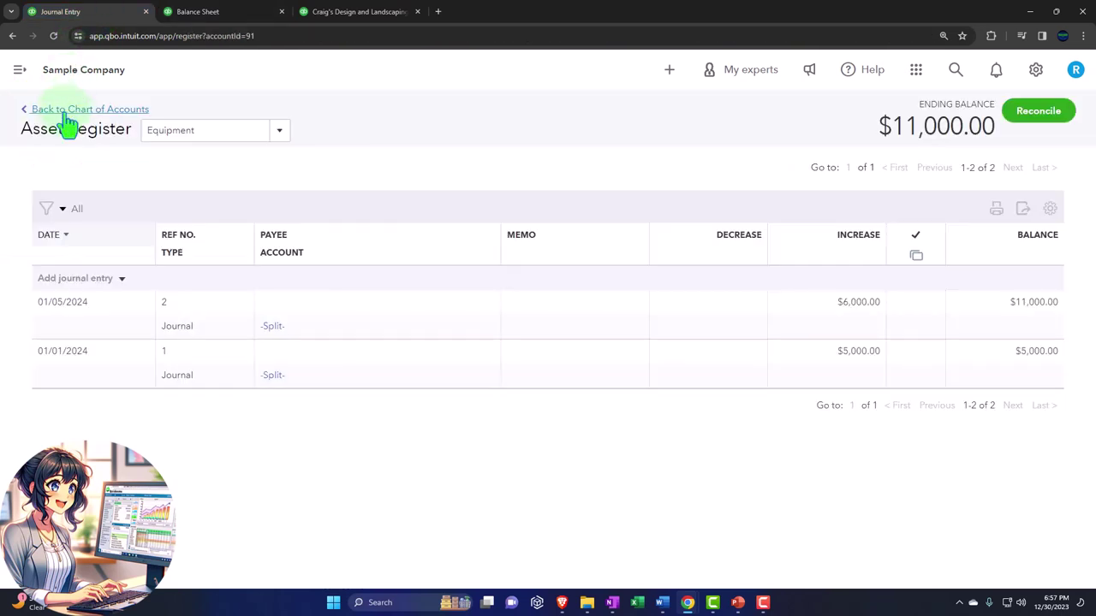
Return to the Chart of accounts and check Equipment at $11,000.00 and Loan Payable at $15,000.00
click(99, 120)
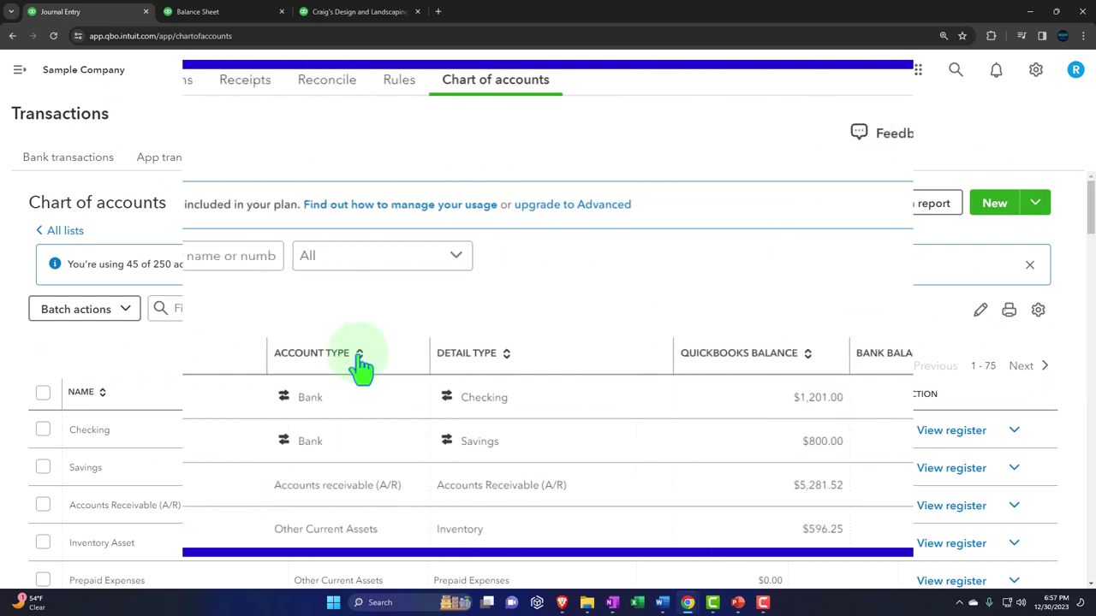
scroll(370, 406, down, 2)
scroll(360, 368, down, 7)
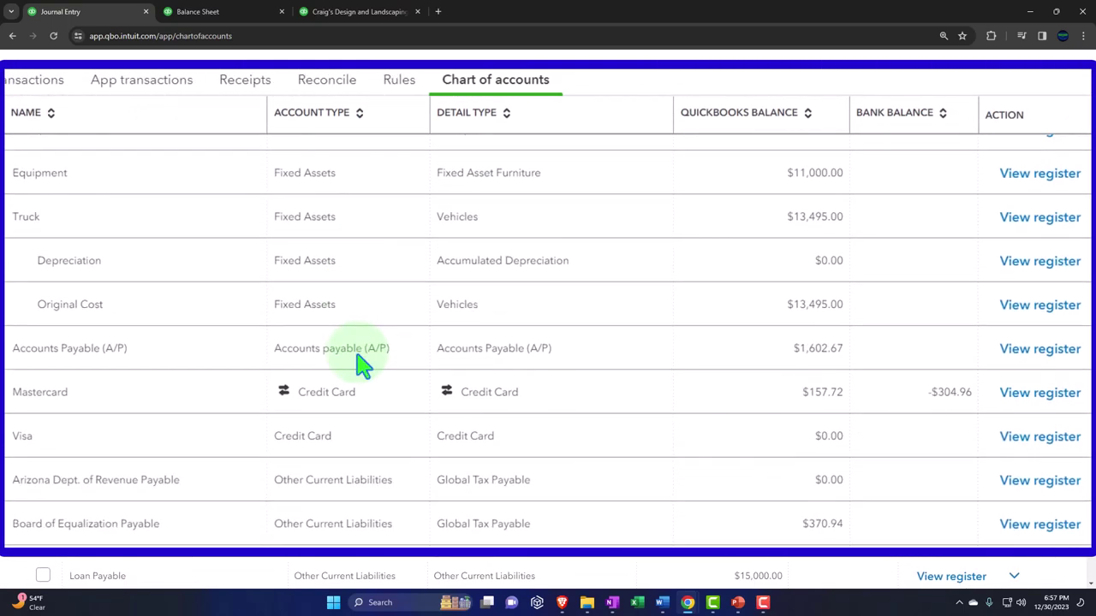
scroll(356, 353, down, 5)
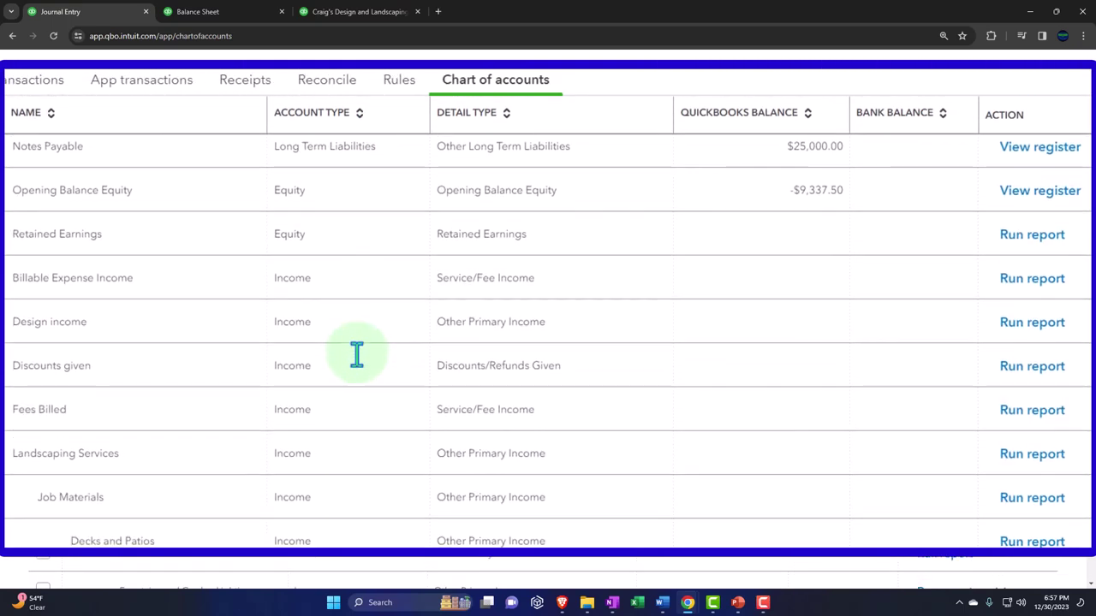
scroll(356, 353, down, 5)
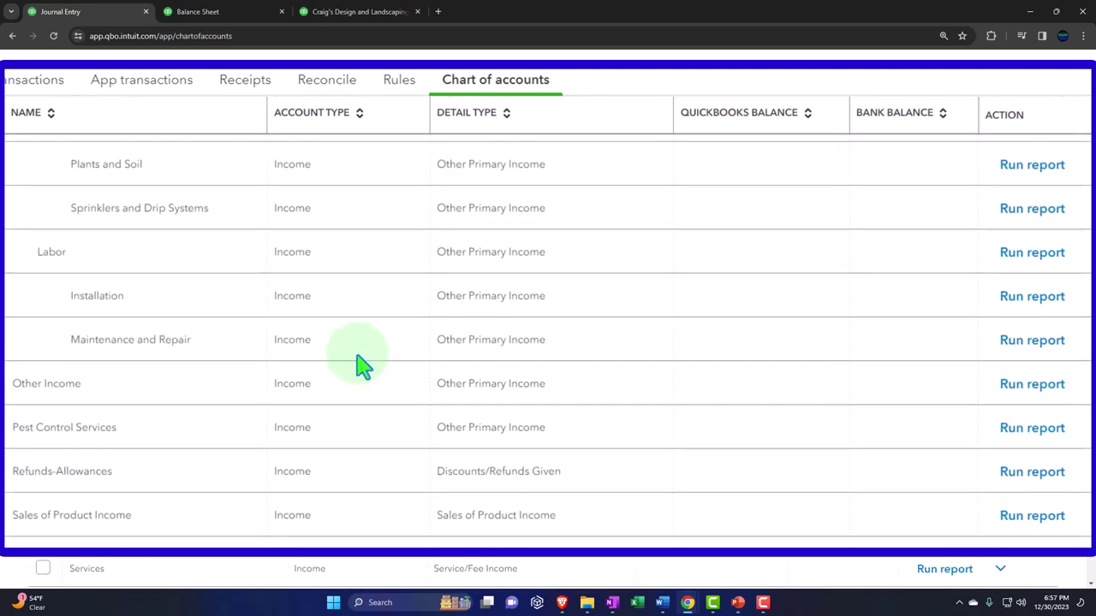
scroll(360, 366, up, 7)
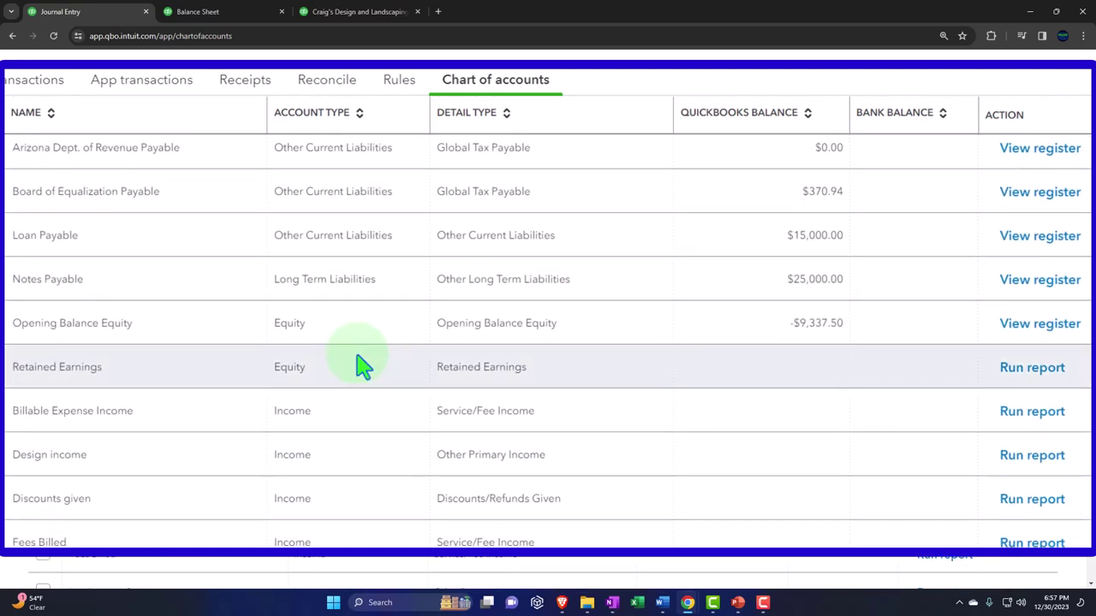
scroll(360, 366, up, 2)
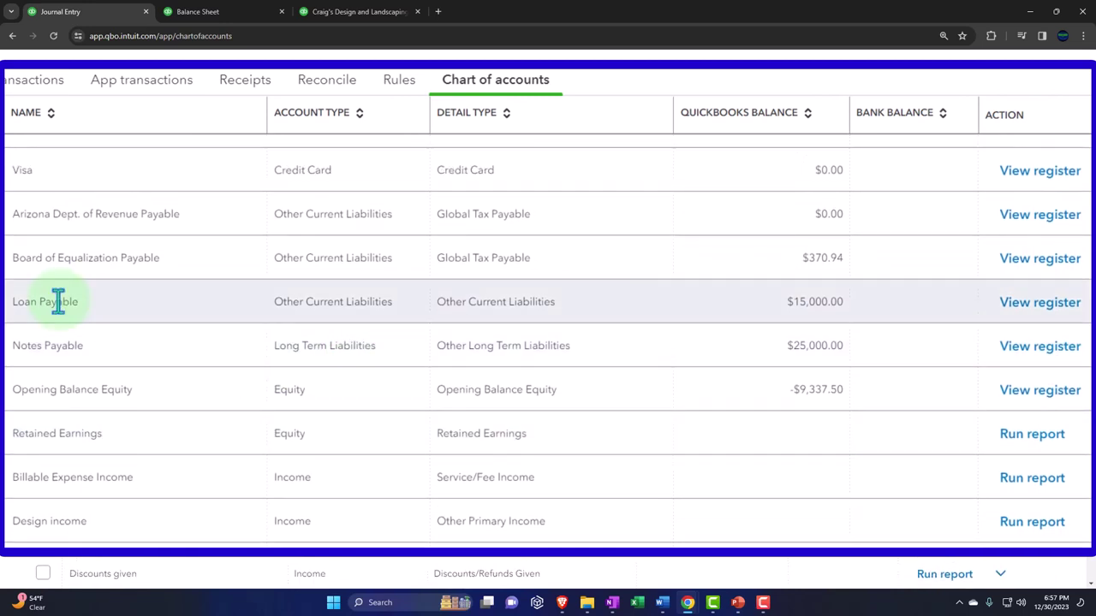
click(1019, 313)
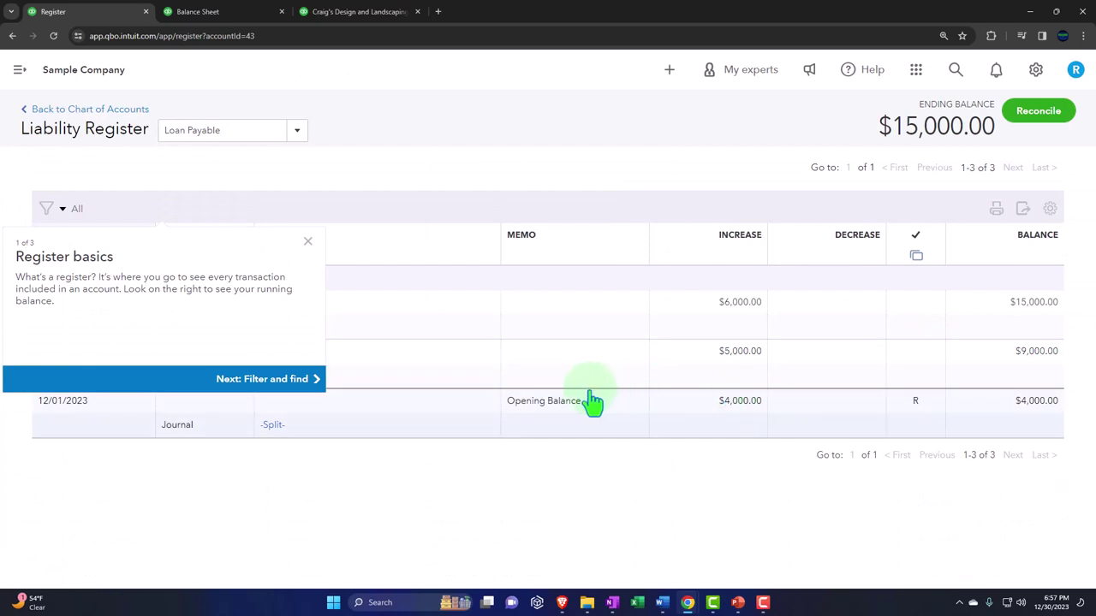
click(308, 242)
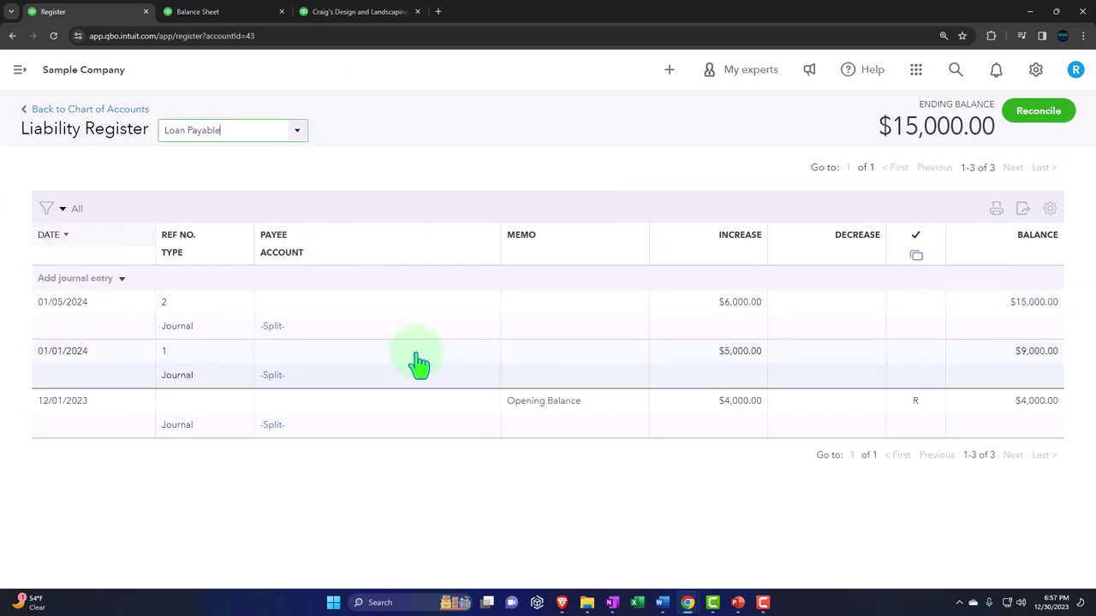
click(418, 319)
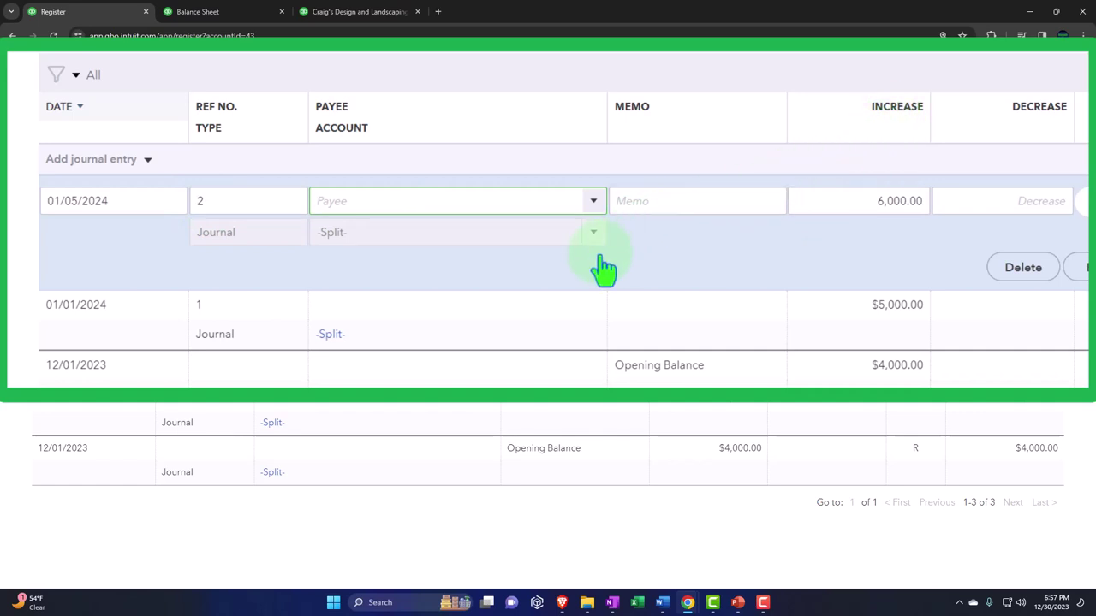
click(1088, 267)
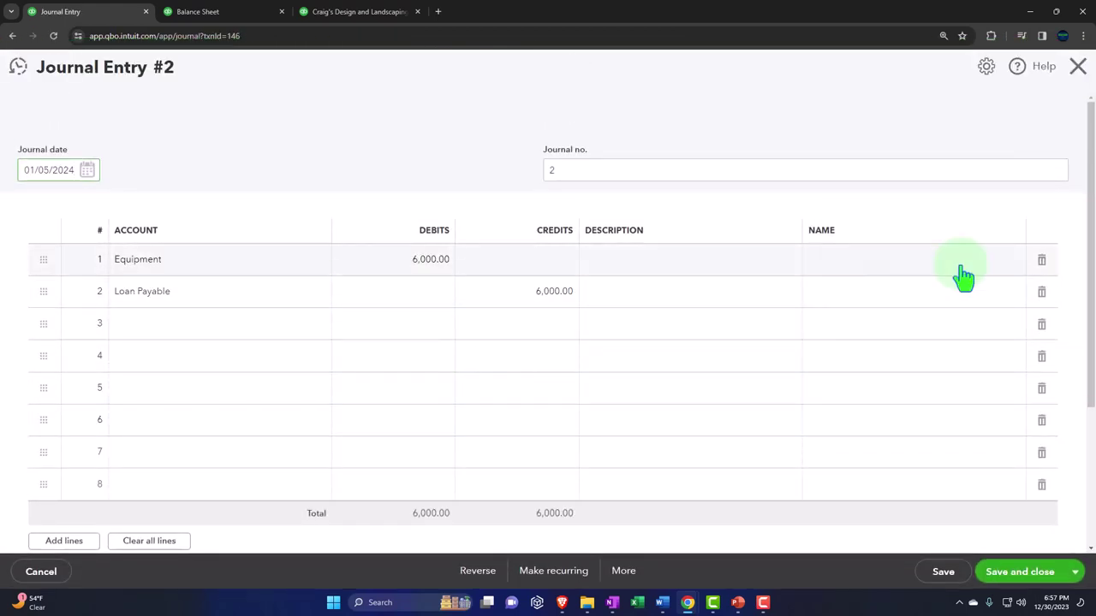
click(1075, 70)
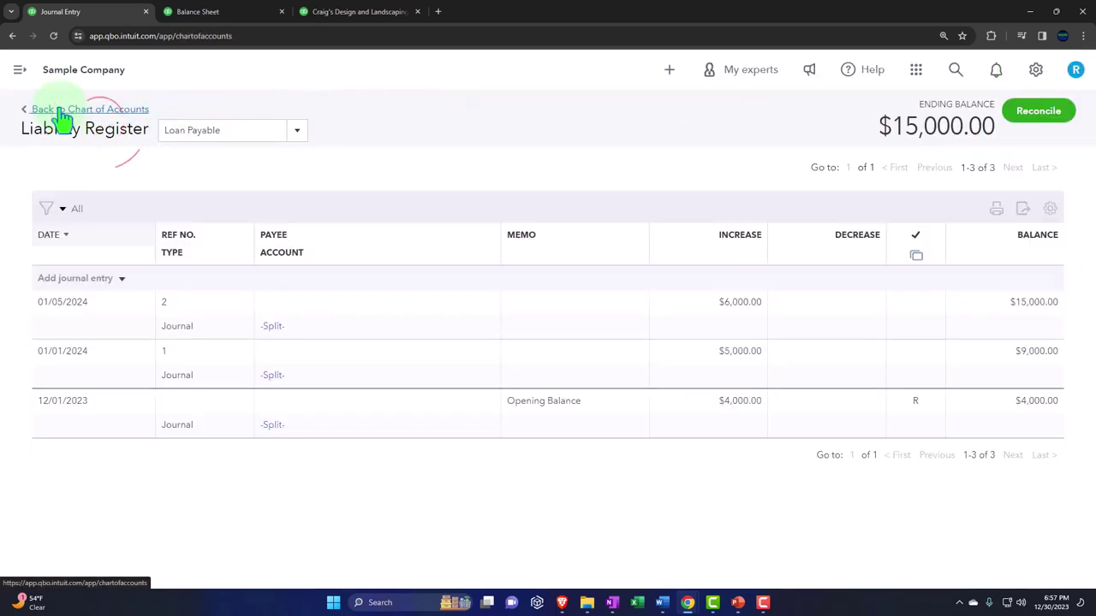
click(62, 113)
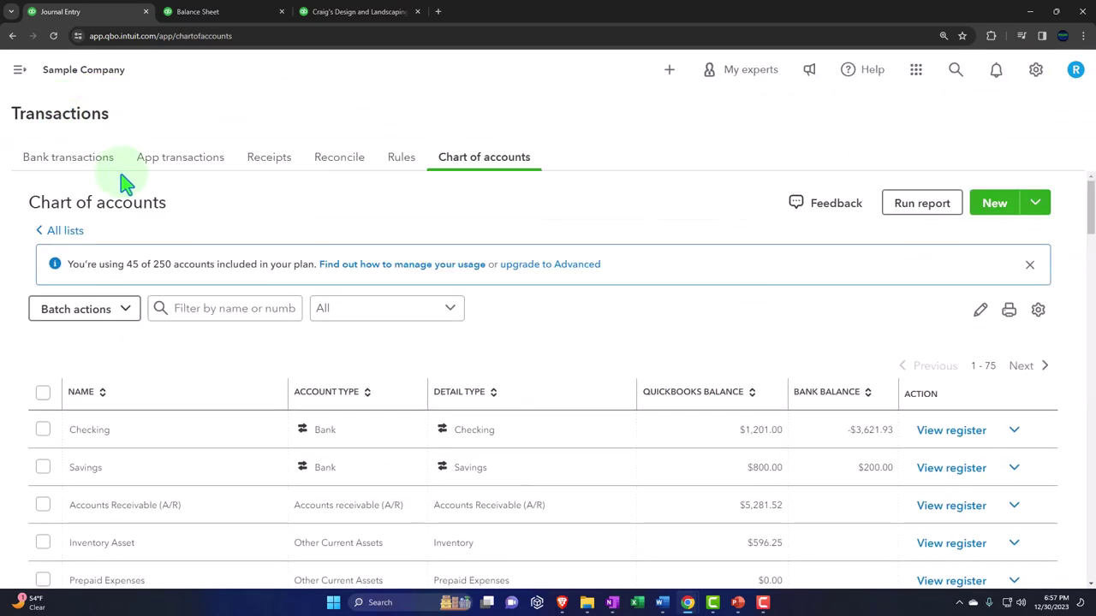
Expand the left menu and create a new Journal entry (#3) from + New
click(20, 70)
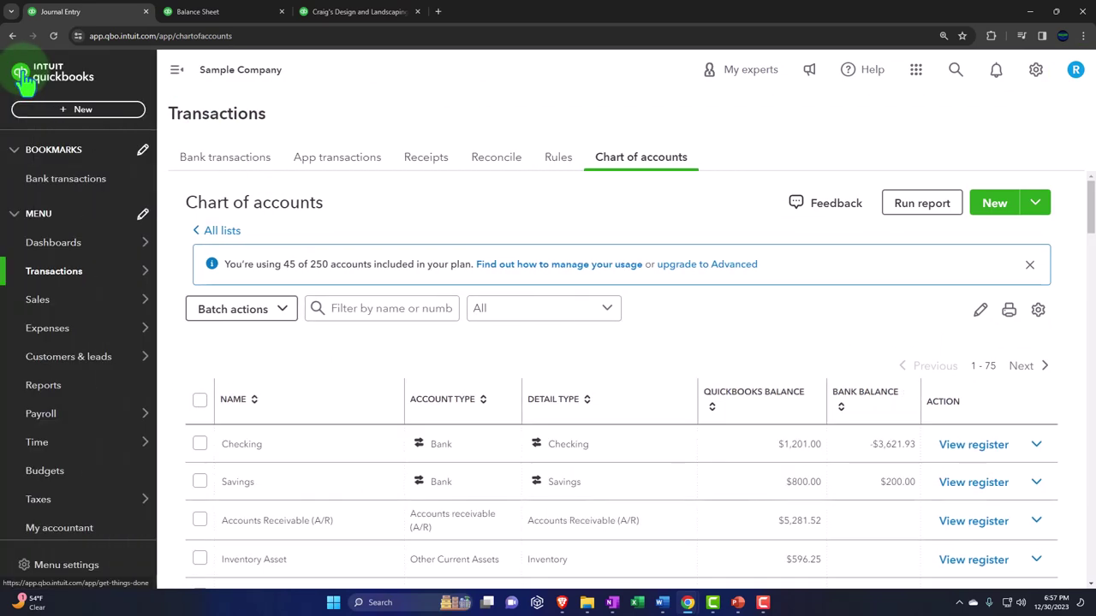
click(81, 110)
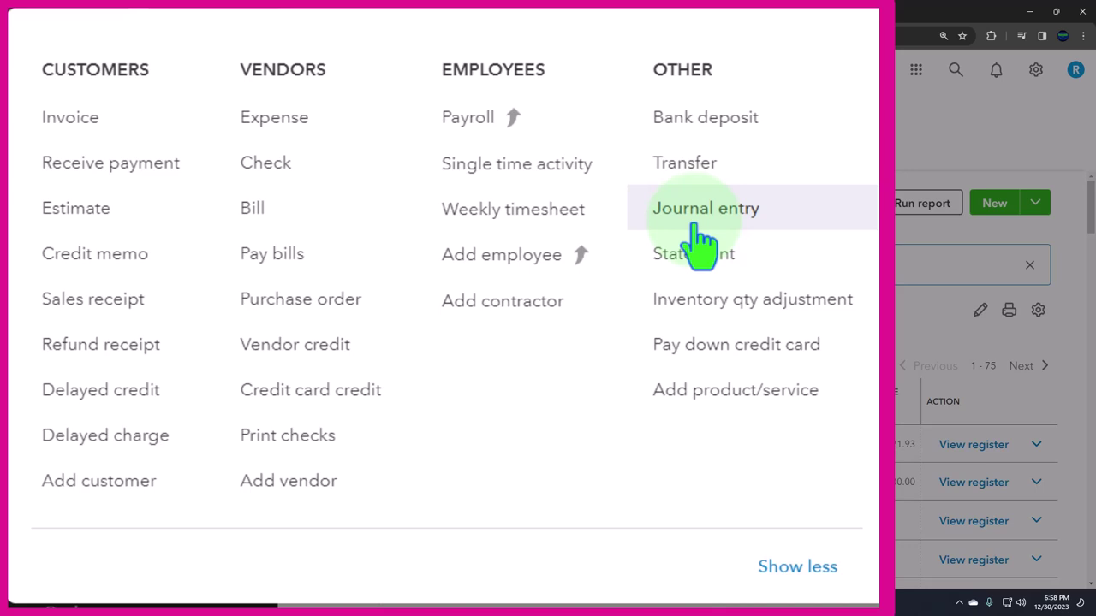
click(697, 228)
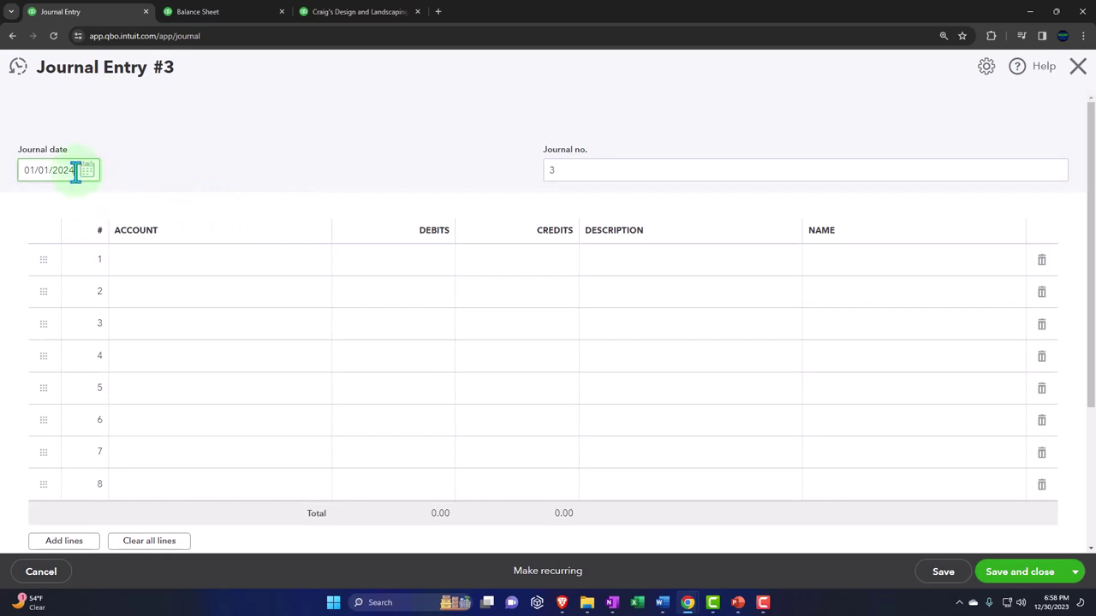
Date the entry 01/08/2024 and debit Accounts Receivable (A/R) 600.00 on line 1
drag(76, 170, 10, 164)
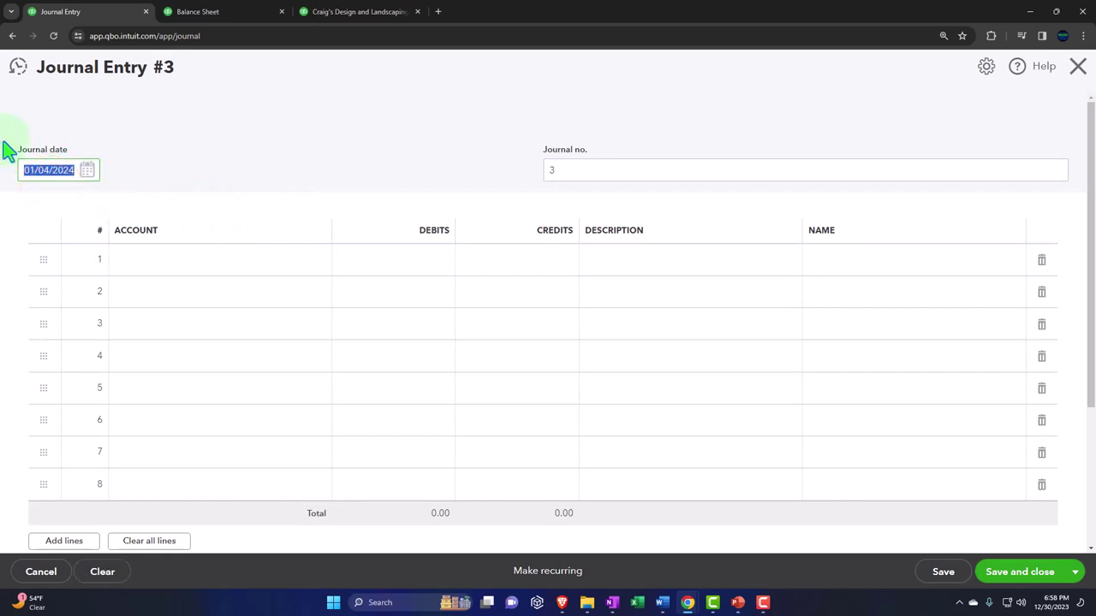
key(Tab)
key(Tab)
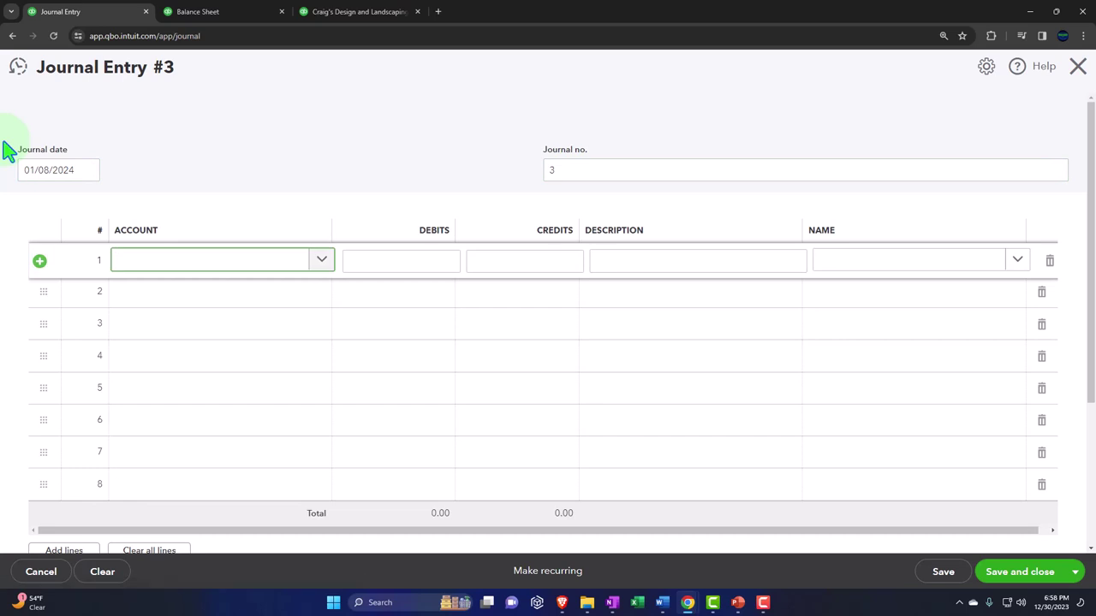
text(acc)
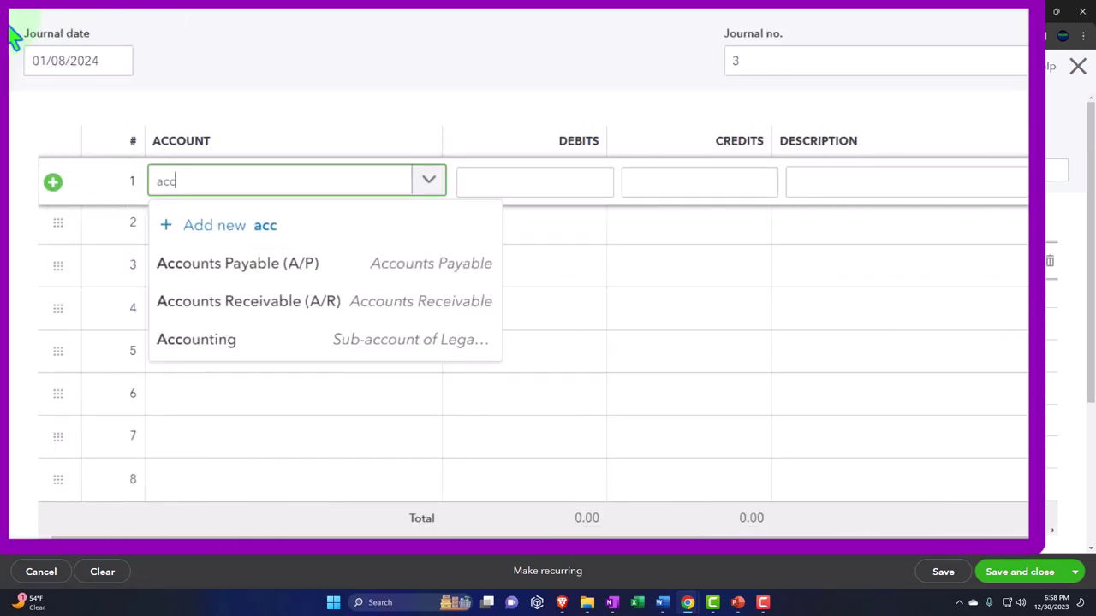
key(Down)
key(Down)
key(Down)
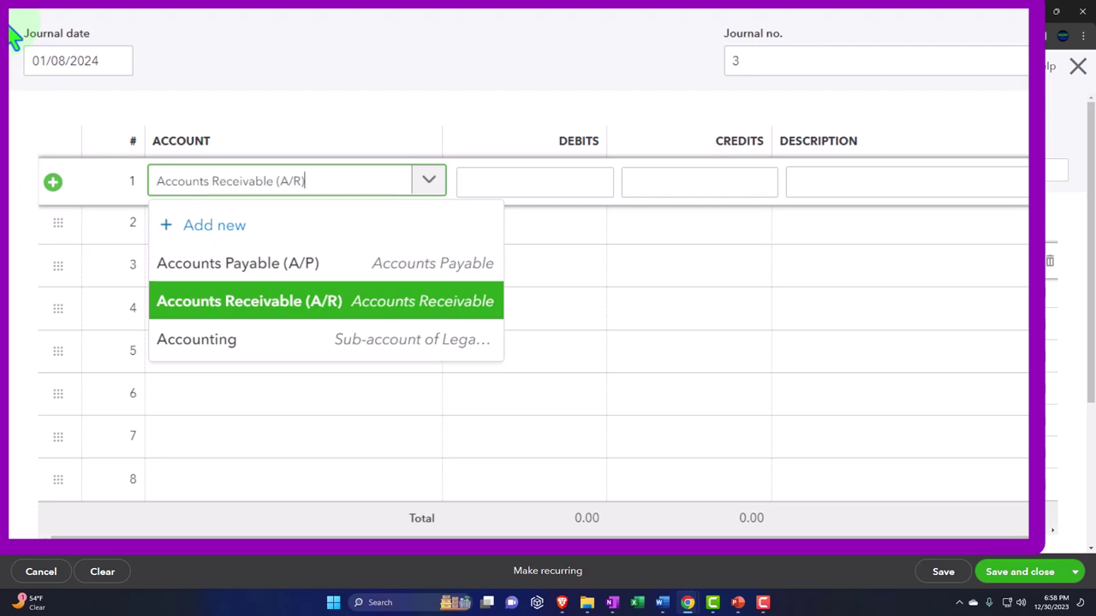
key(Tab)
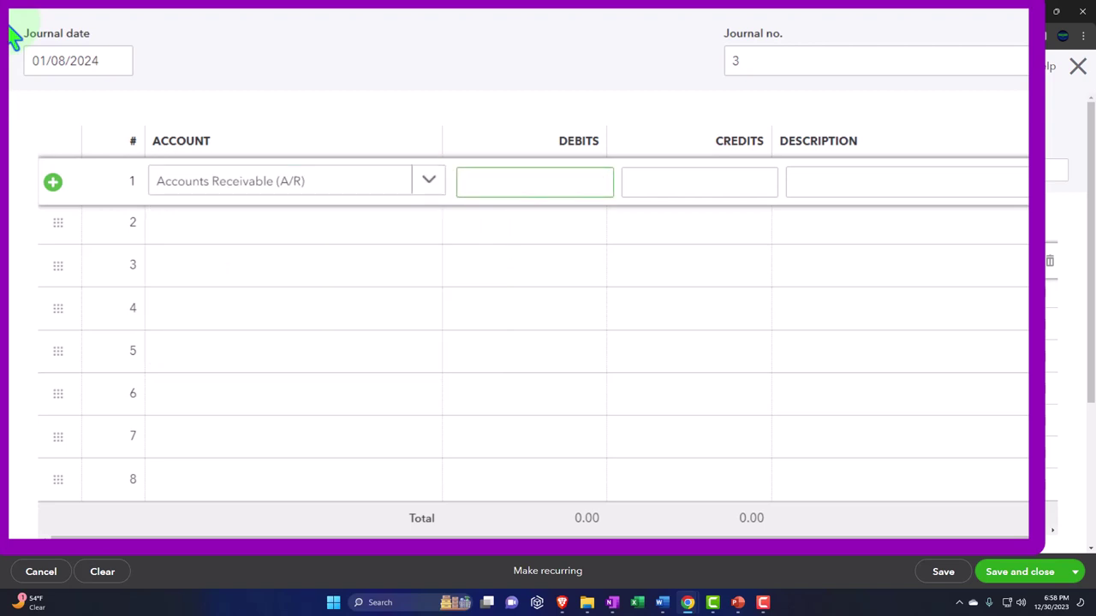
text(600)
key(Tab)
key(Tab)
key(Tab)
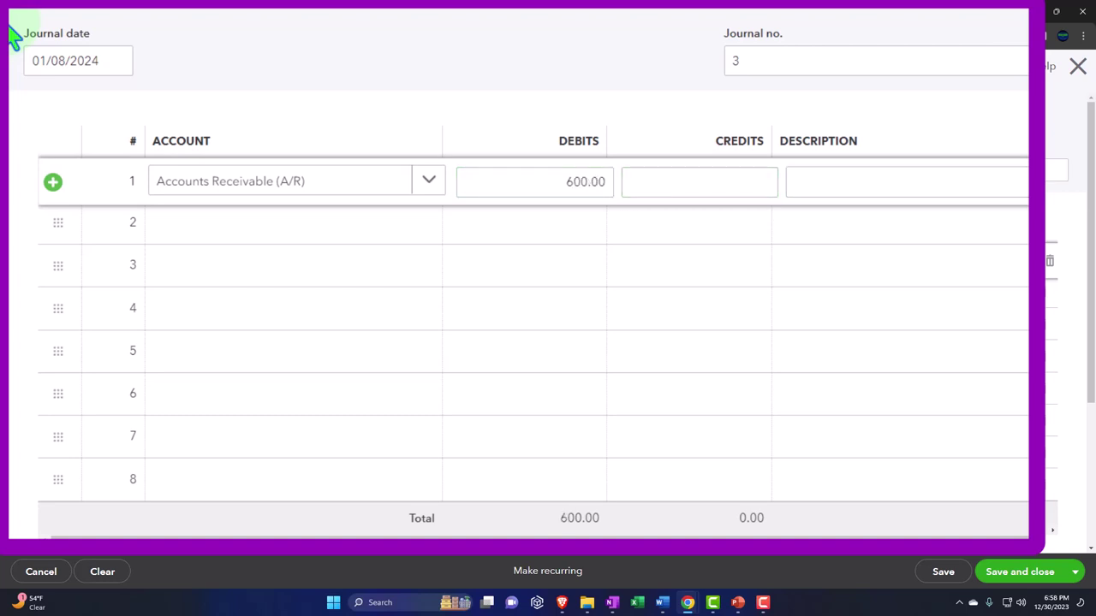
key(Tab)
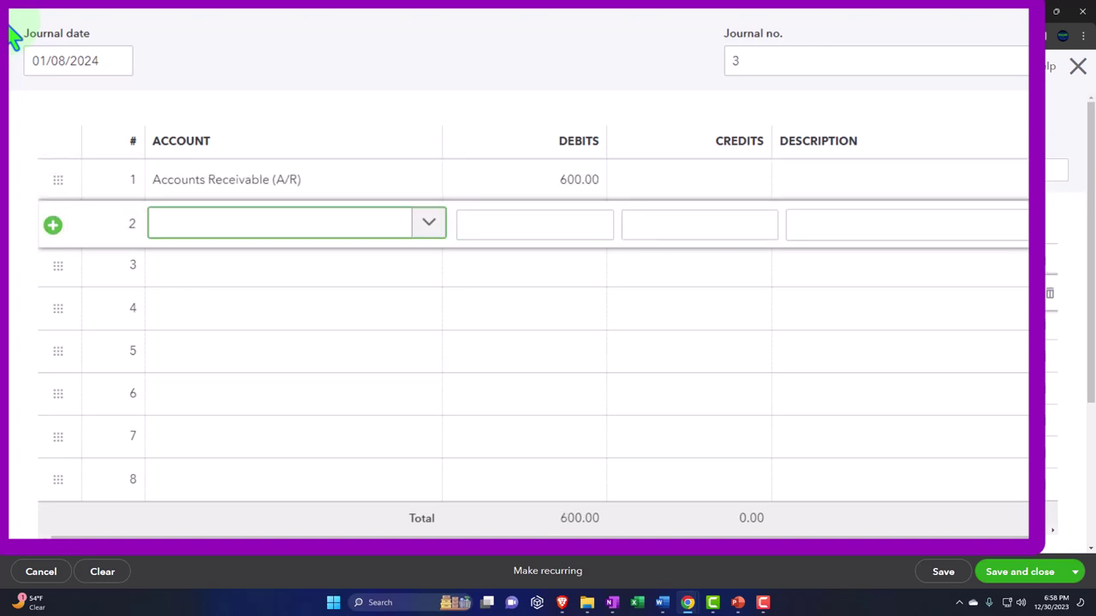
On line 2, add a new Income account with Other Primary Income detail and credit it 600.00
text(Income)
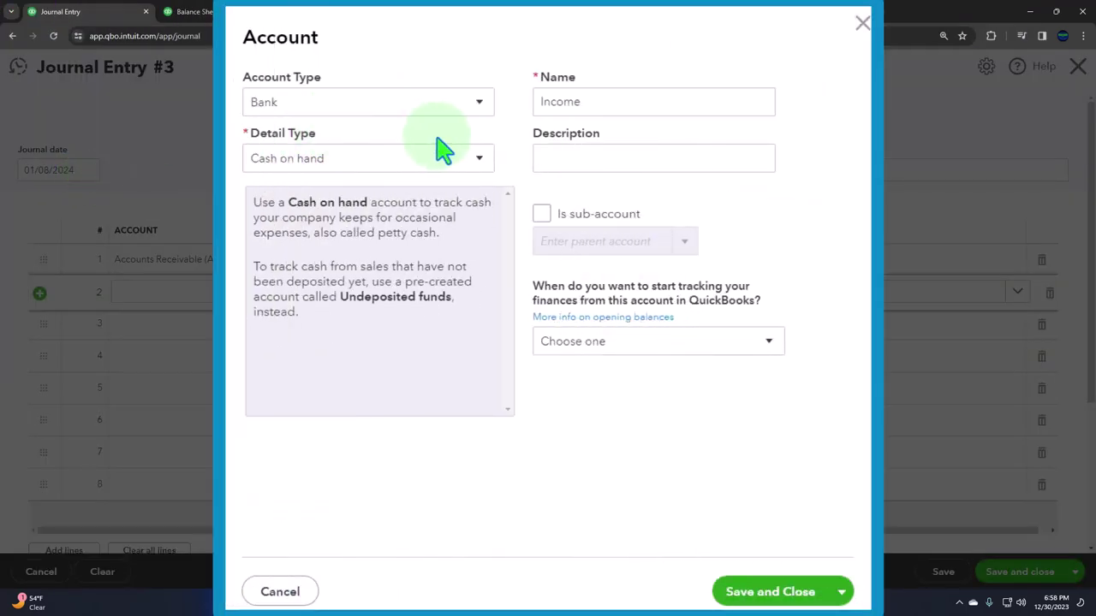
click(454, 107)
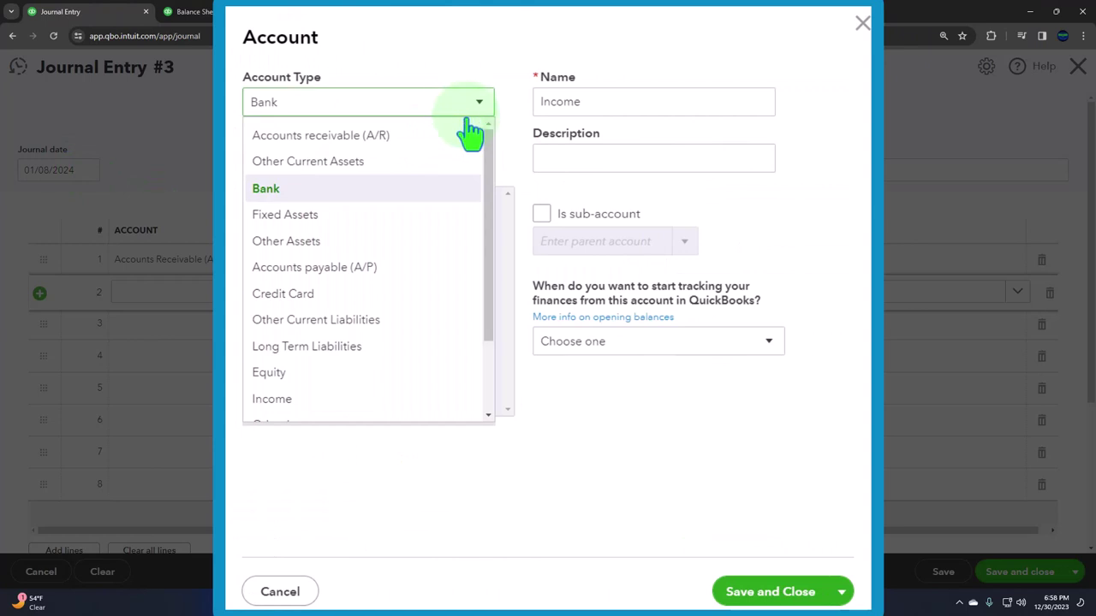
click(354, 399)
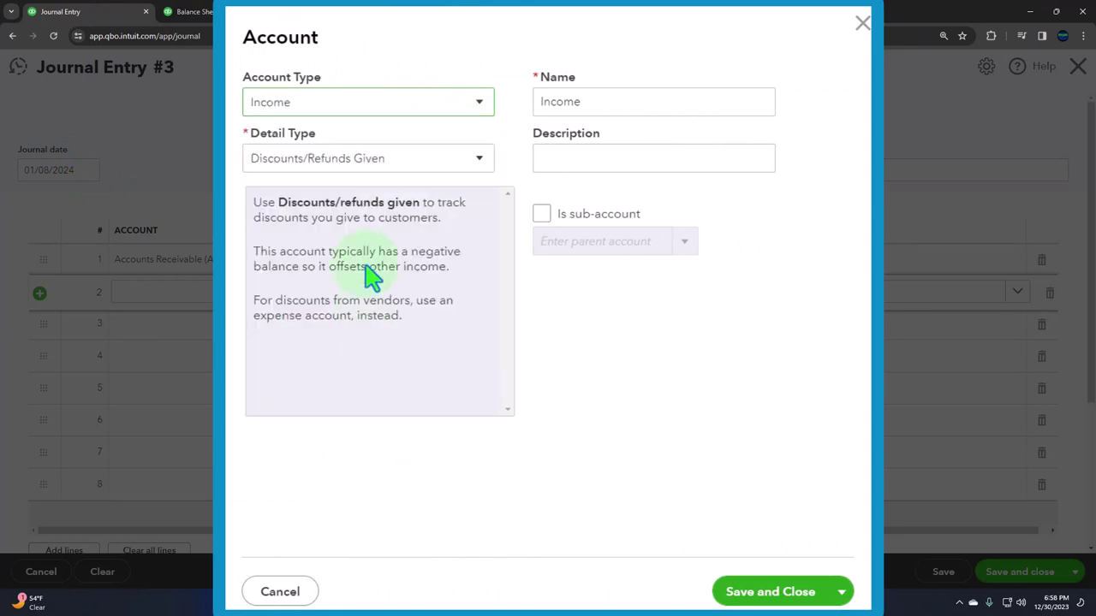
click(377, 163)
click(370, 247)
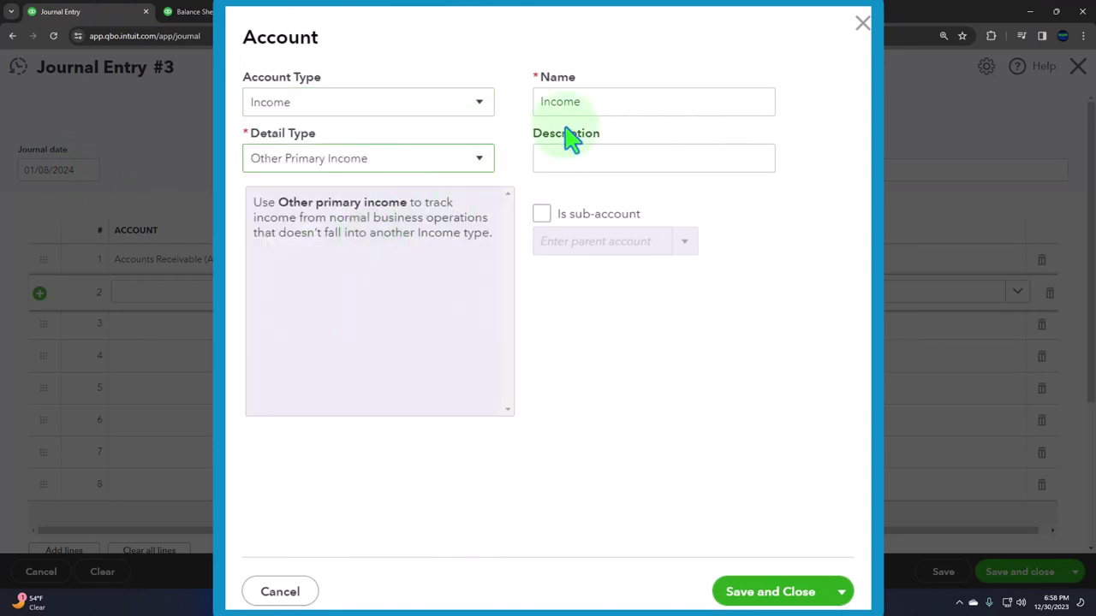
click(774, 593)
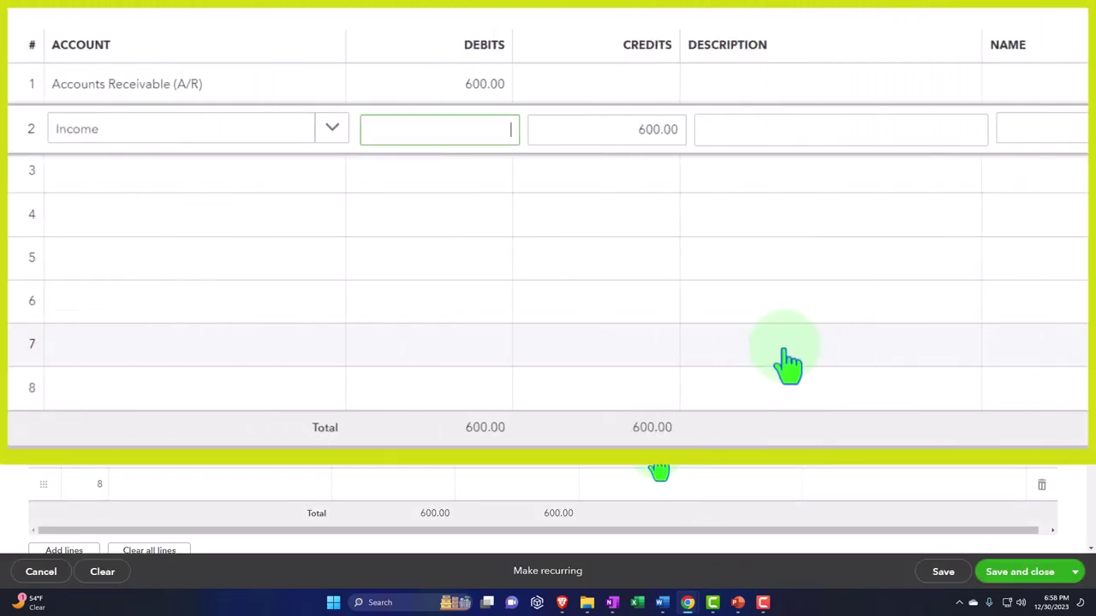
key(Tab)
key(Tab)
key(Tab)
key(Tab)
key(Tab)
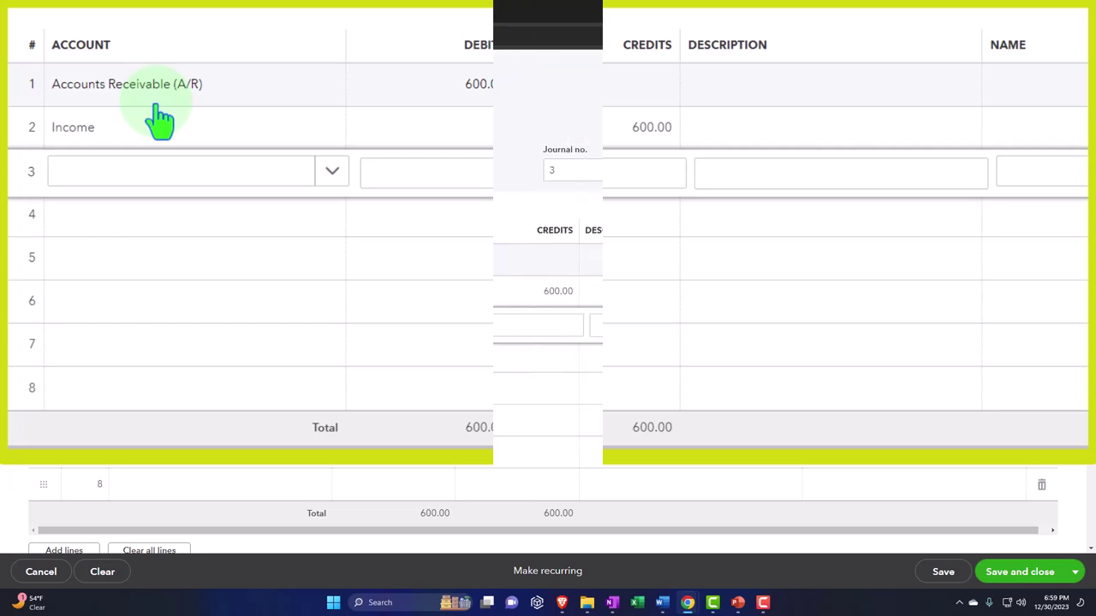
Add Customer 1 as a new customer on the A/R line and save Journal Entry 3
click(1029, 579)
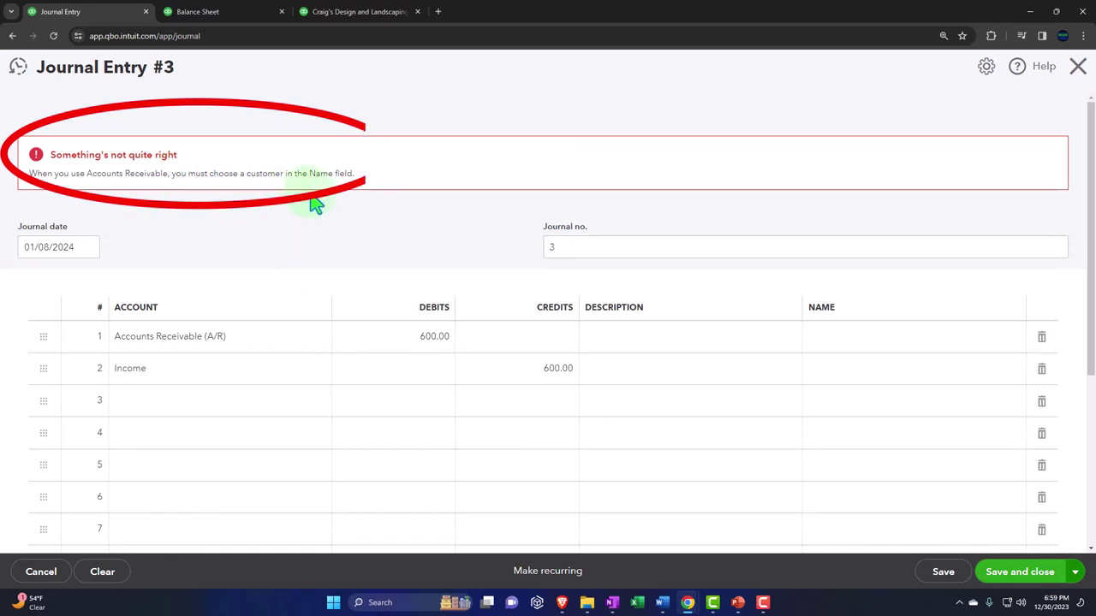
click(870, 350)
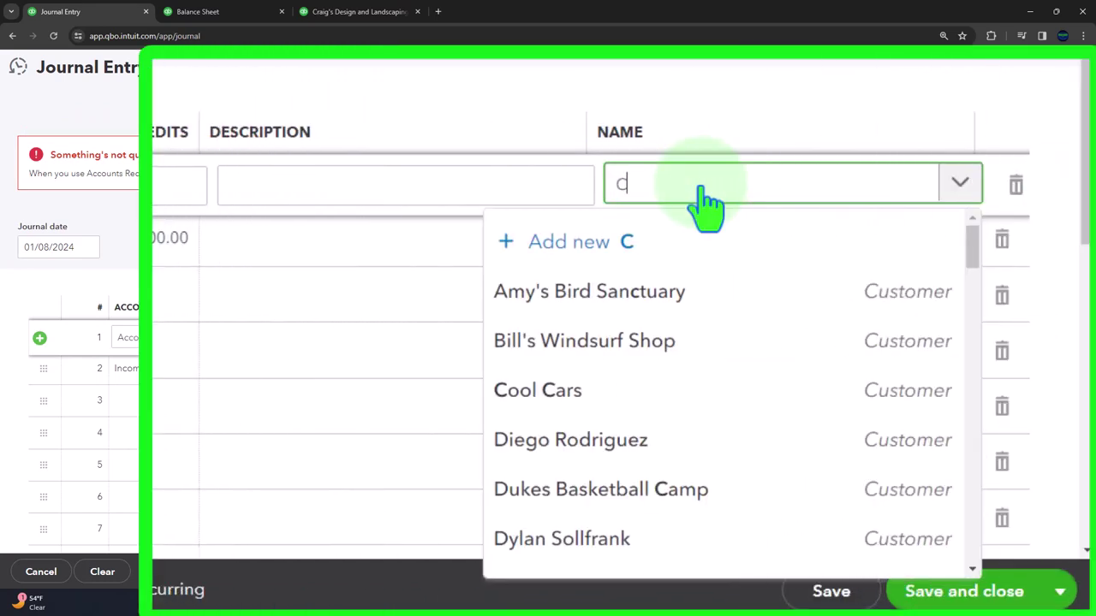
text(Customer 1)
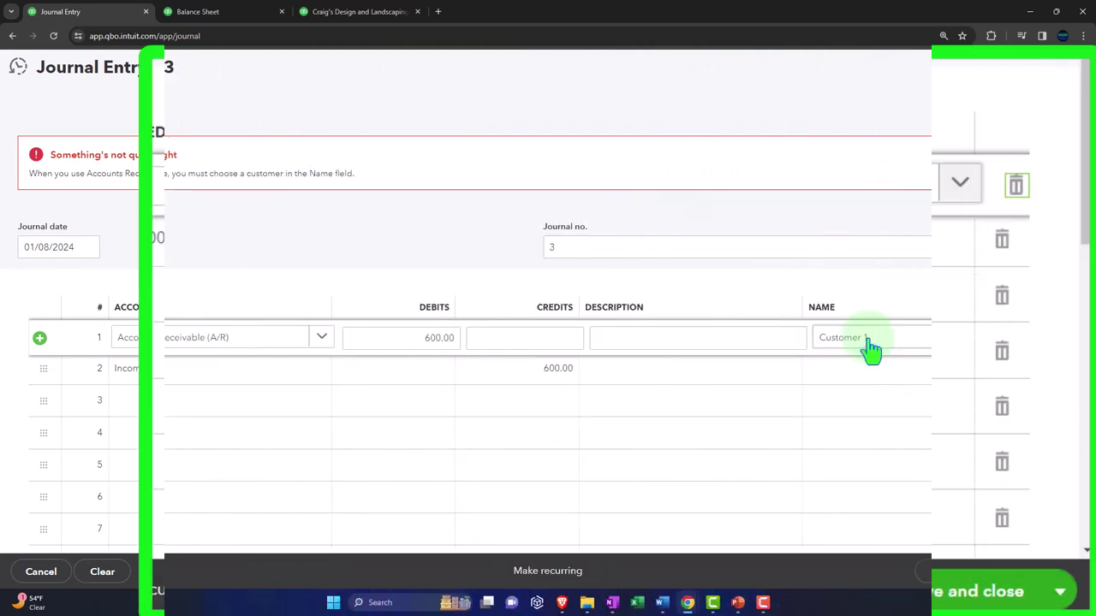
key(Return)
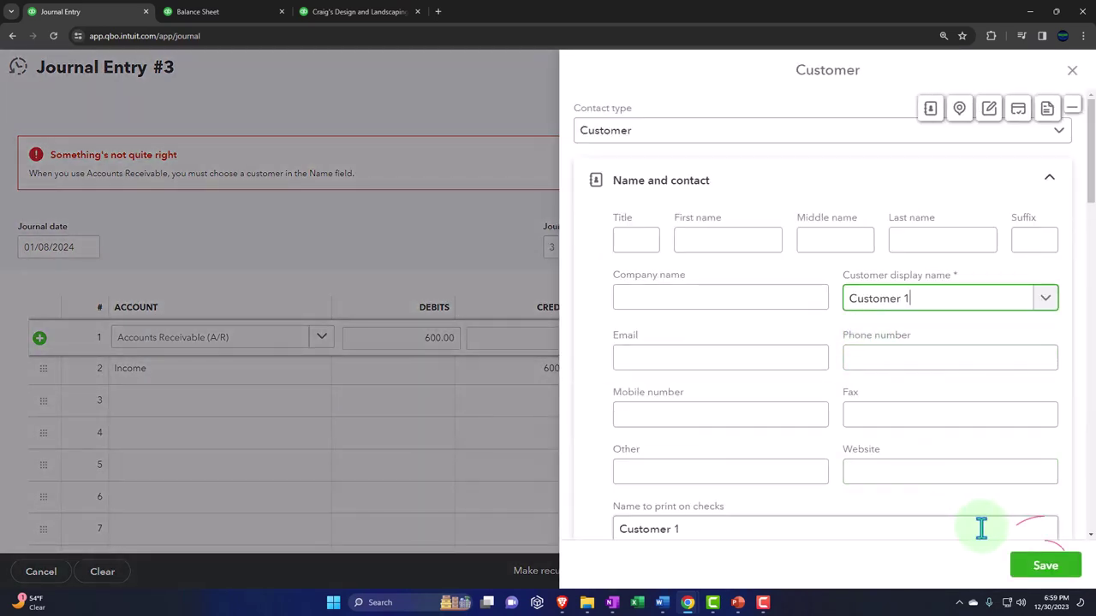
click(1045, 565)
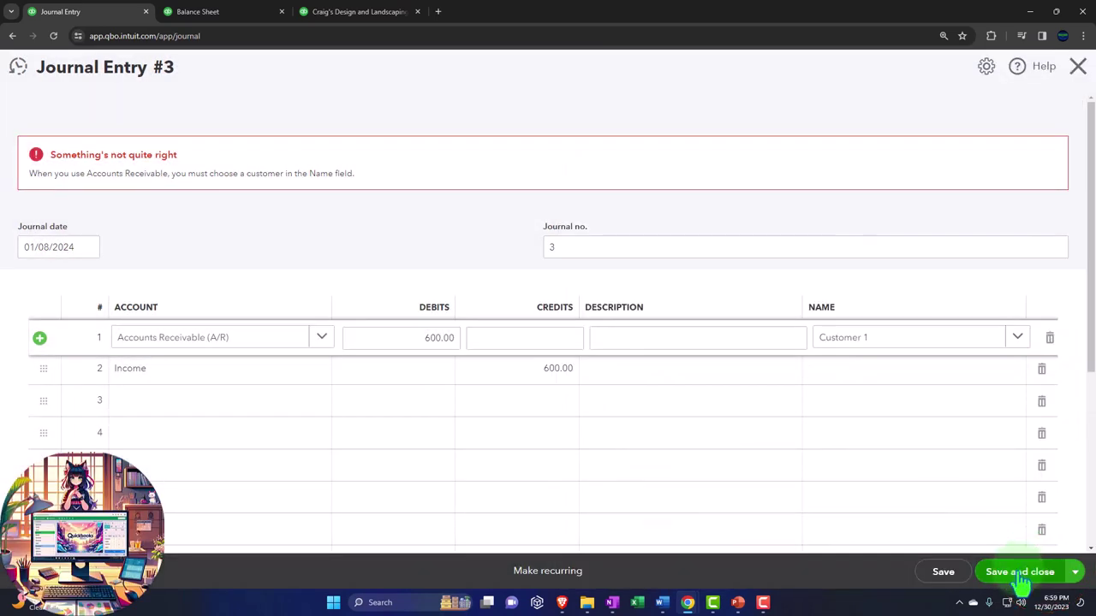
click(1021, 580)
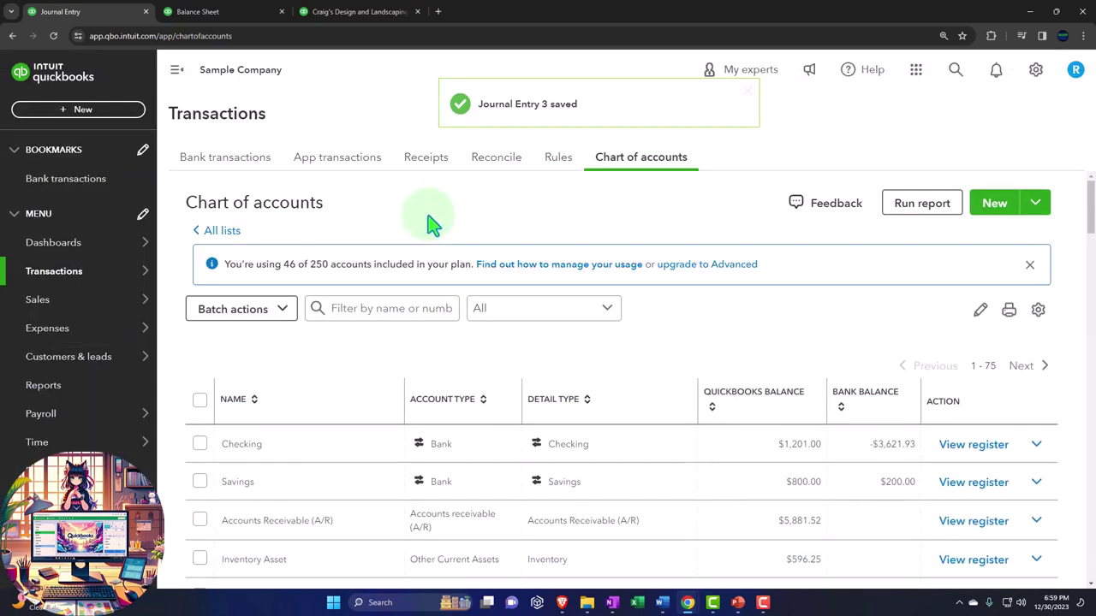
Re-run the Balance Sheet and drill into the 5,881.52 Accounts Receivable to check the 600.00 entry
click(225, 17)
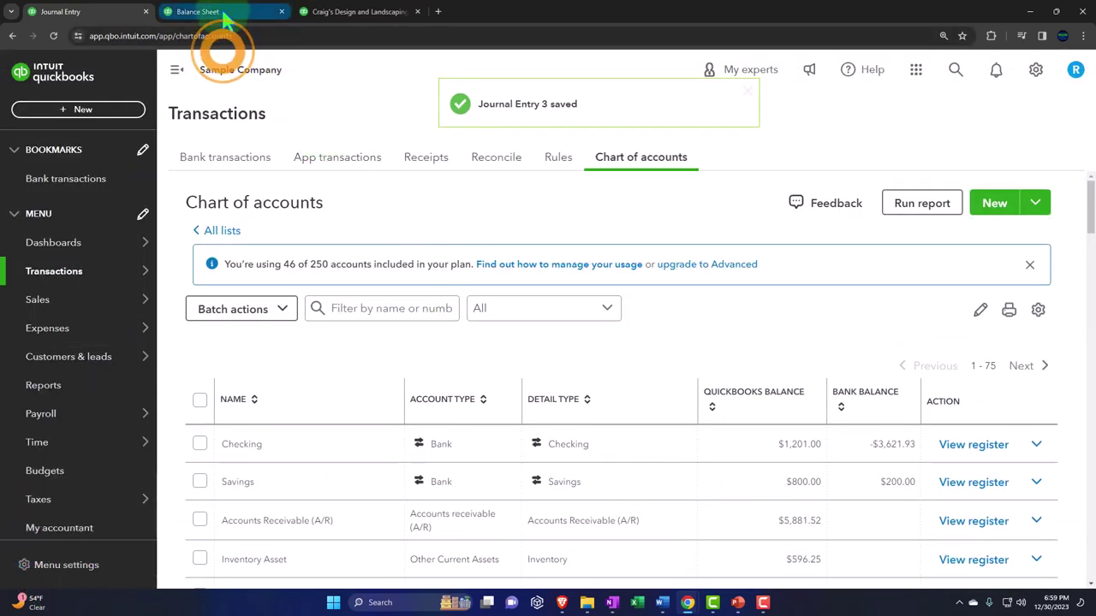
scroll(623, 370, up, 4)
scroll(623, 370, up, 4)
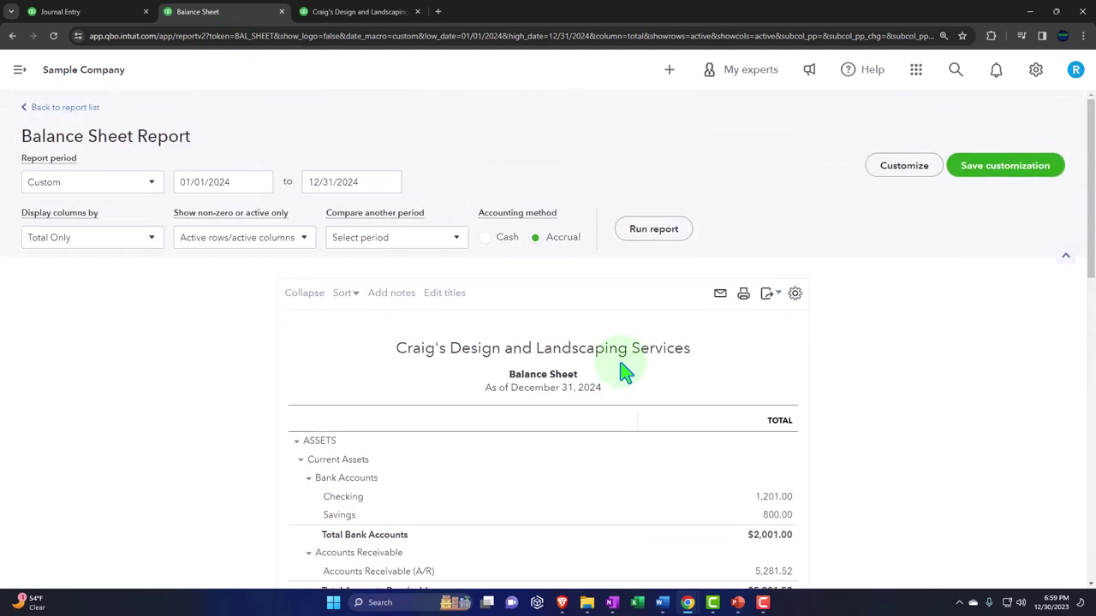
click(654, 228)
scroll(651, 242, down, 2)
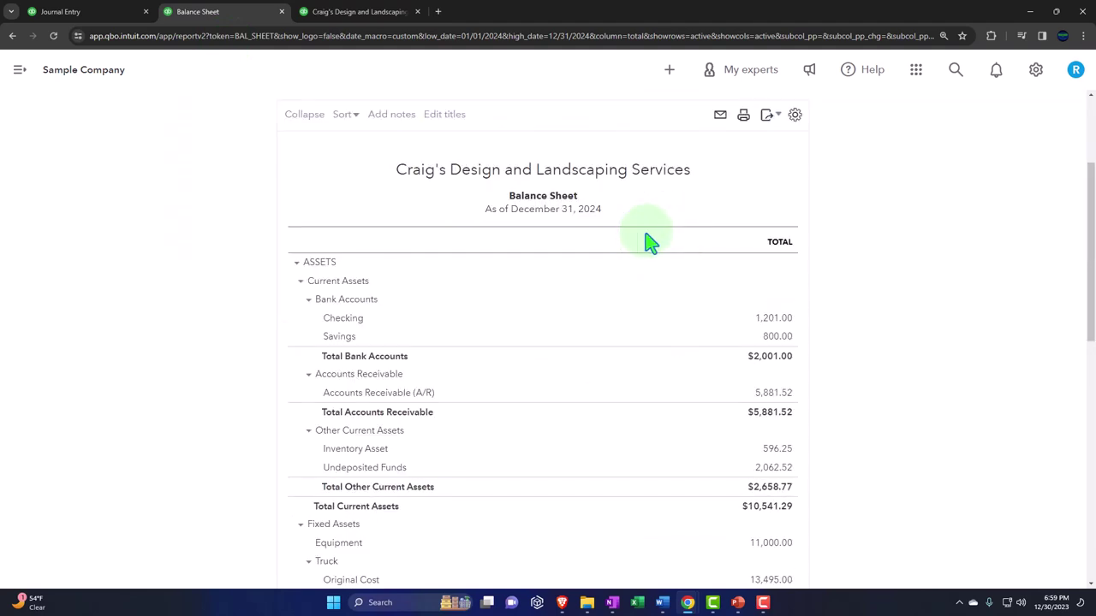
scroll(648, 244, down, 1)
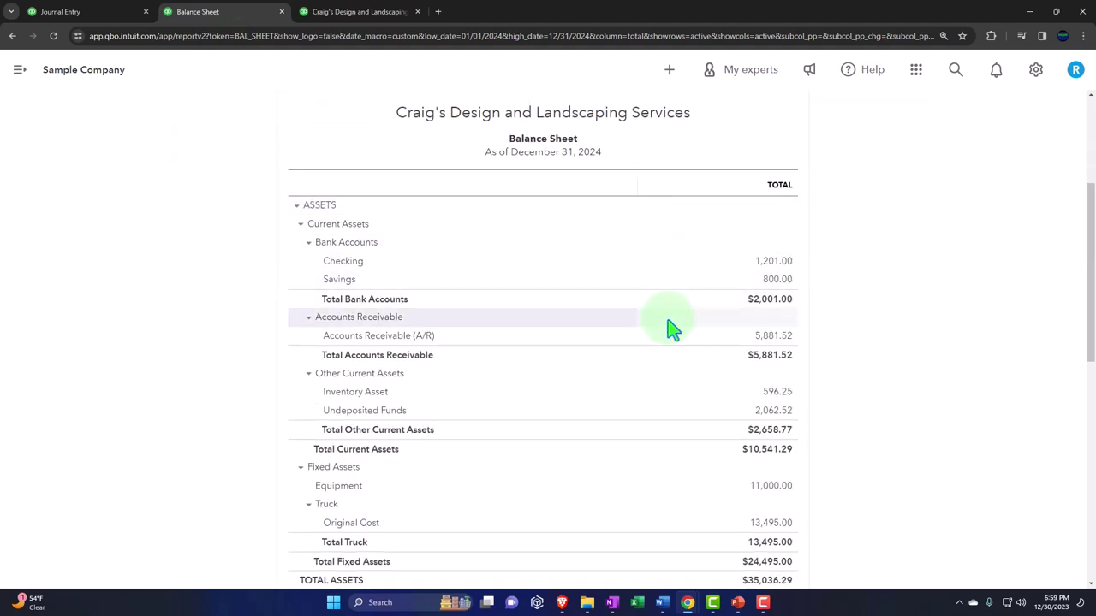
click(772, 337)
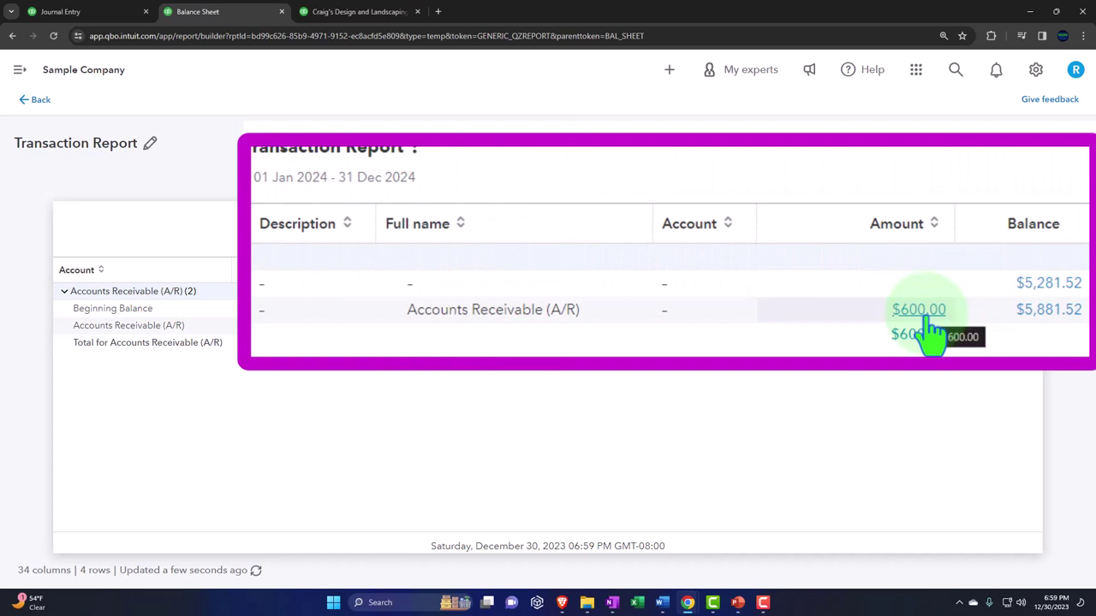
click(38, 102)
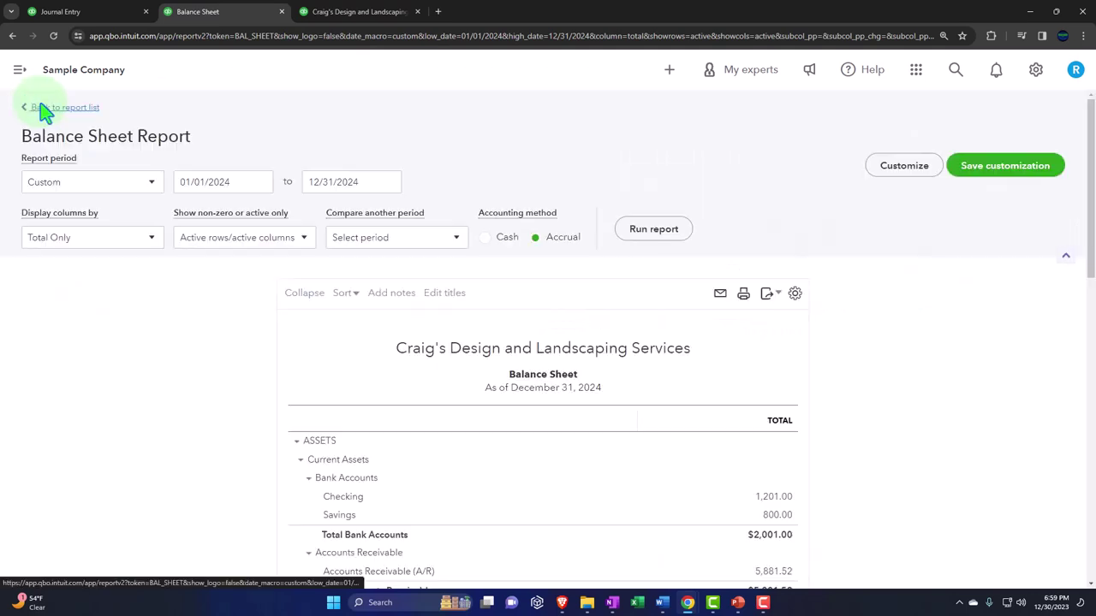
Run the Profit and Loss for 01/01/2024 to 12/31/2024, showing 600.00 of income
click(358, 12)
scroll(406, 174, up, 2)
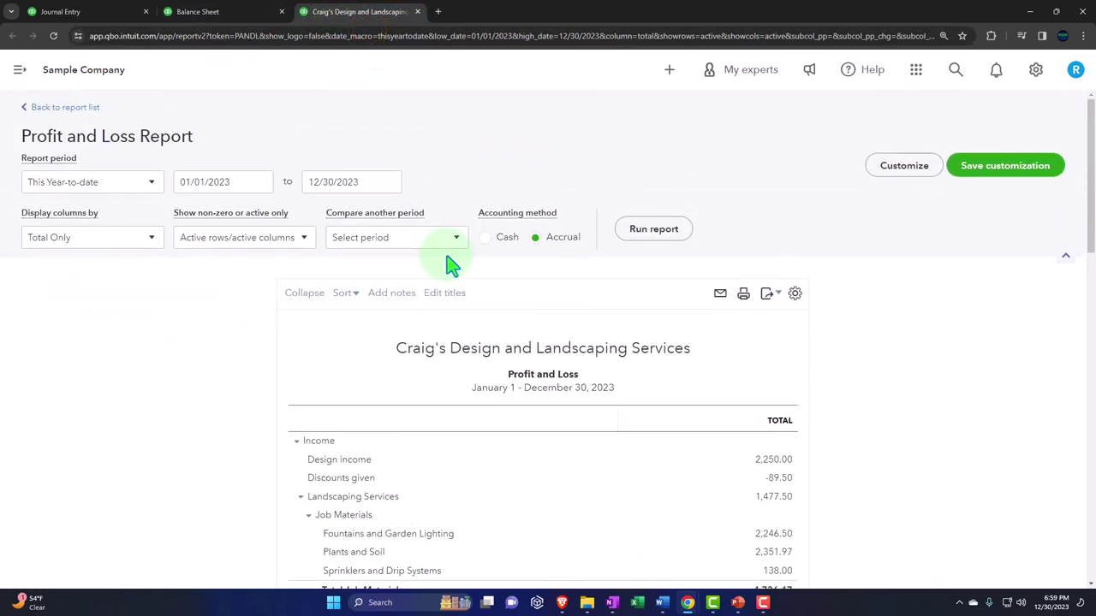
click(653, 239)
scroll(651, 239, down, 2)
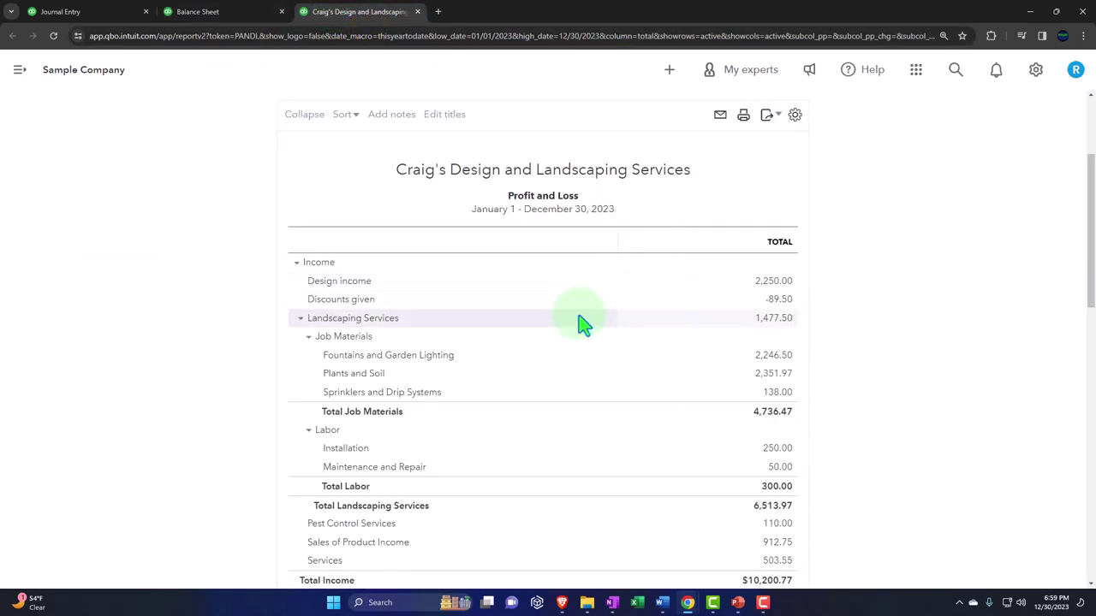
scroll(565, 340, up, 2)
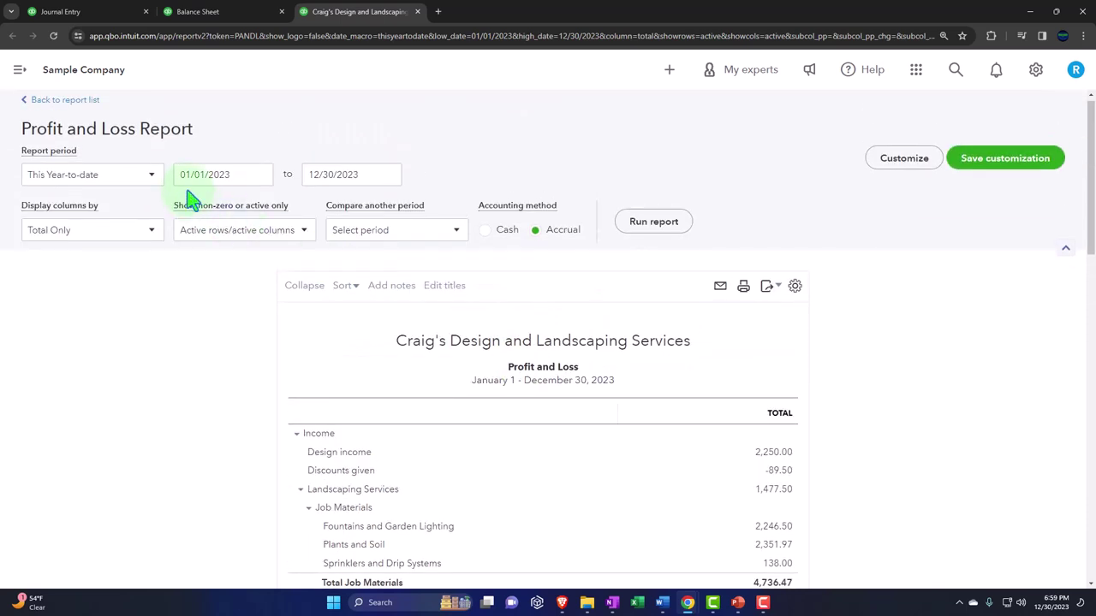
triple_click(232, 176)
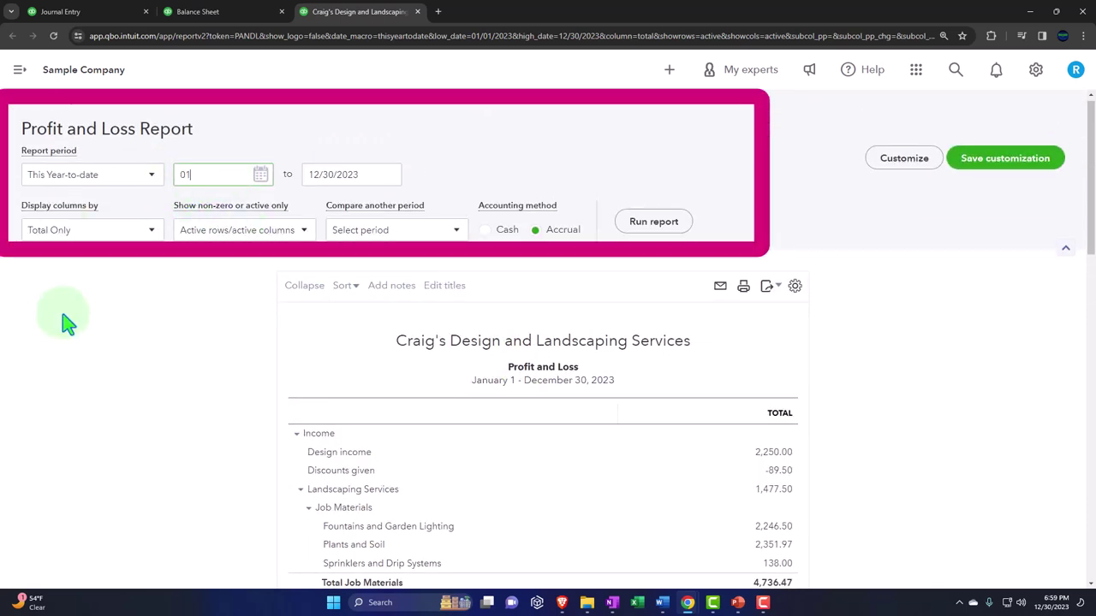
text(01/01/2024)
key(Tab)
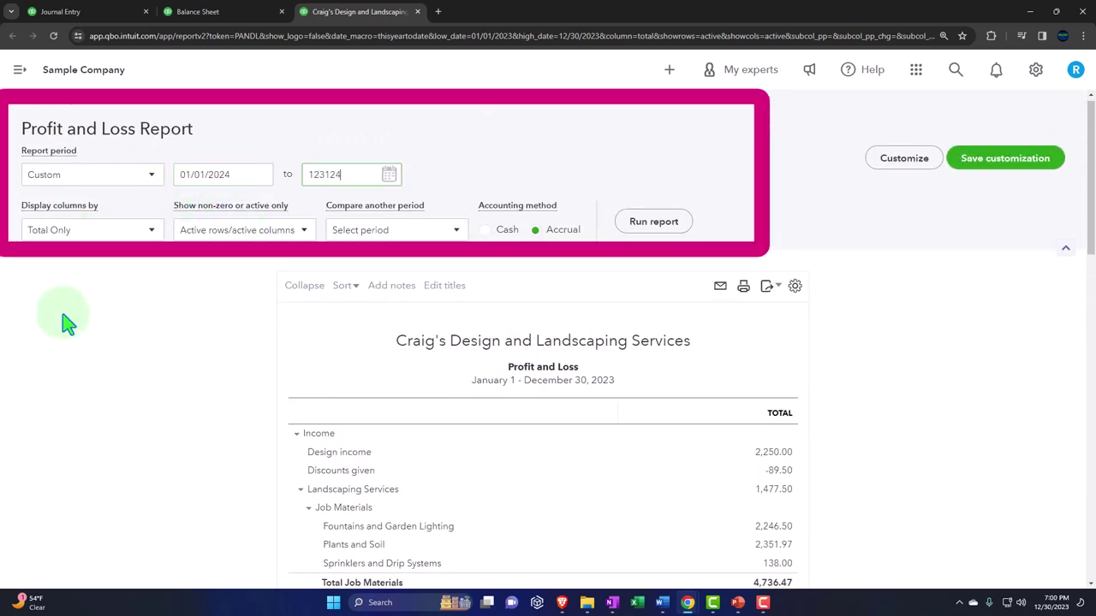
click(69, 322)
click(631, 244)
scroll(630, 243, down, 1)
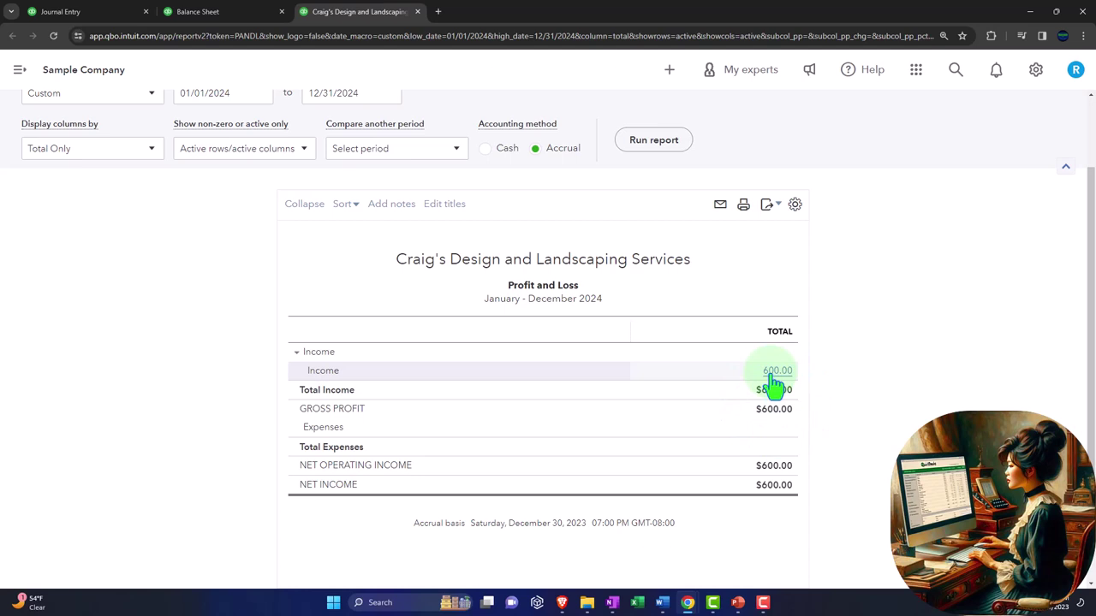
Recheck the Balance Sheet's Accounts Receivable amount, then return to the Profit and Loss report
click(243, 15)
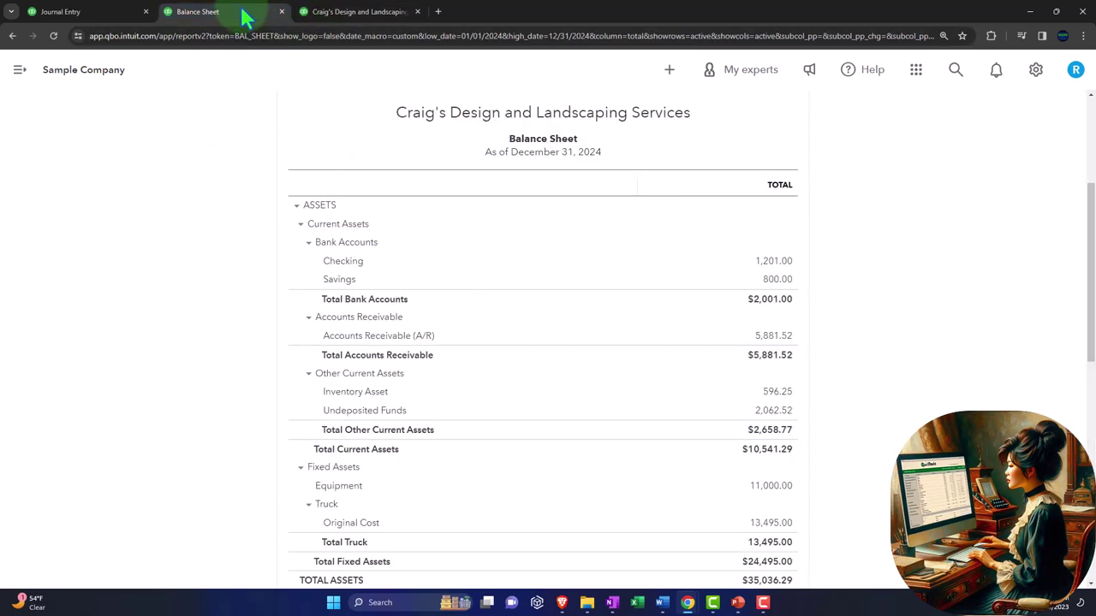
click(776, 342)
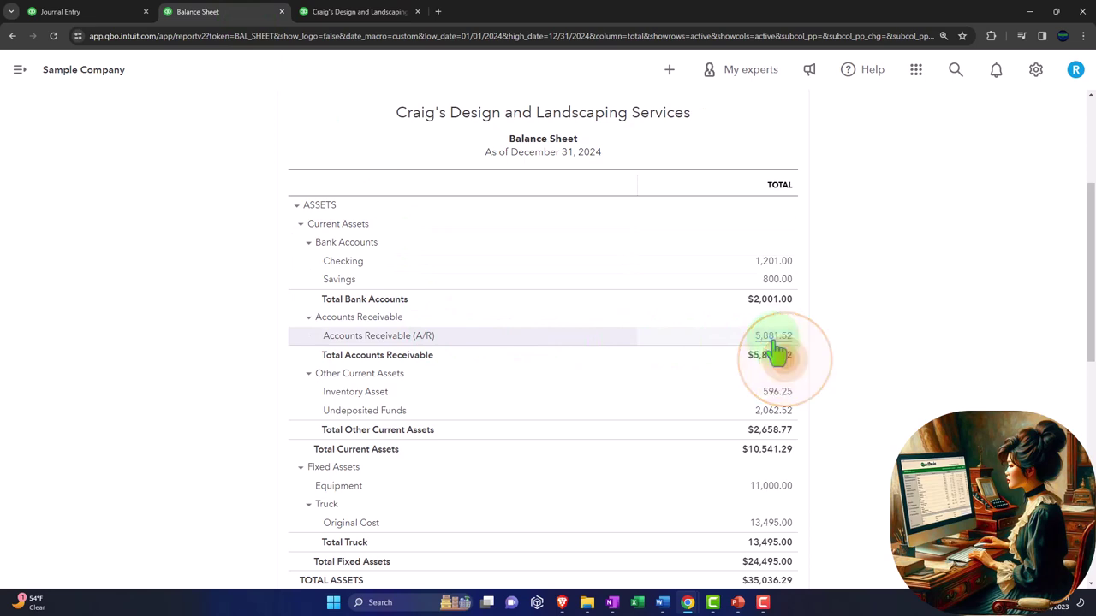
click(359, 17)
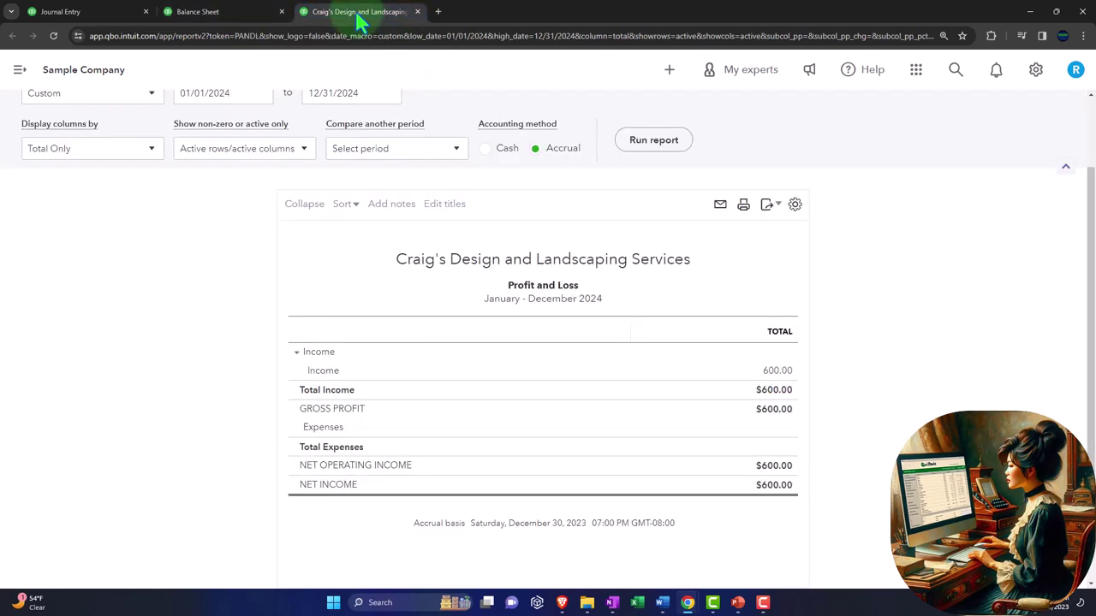
Duplicate the Profit and Loss browser tab and go to Reports in the copy
right_click(359, 19)
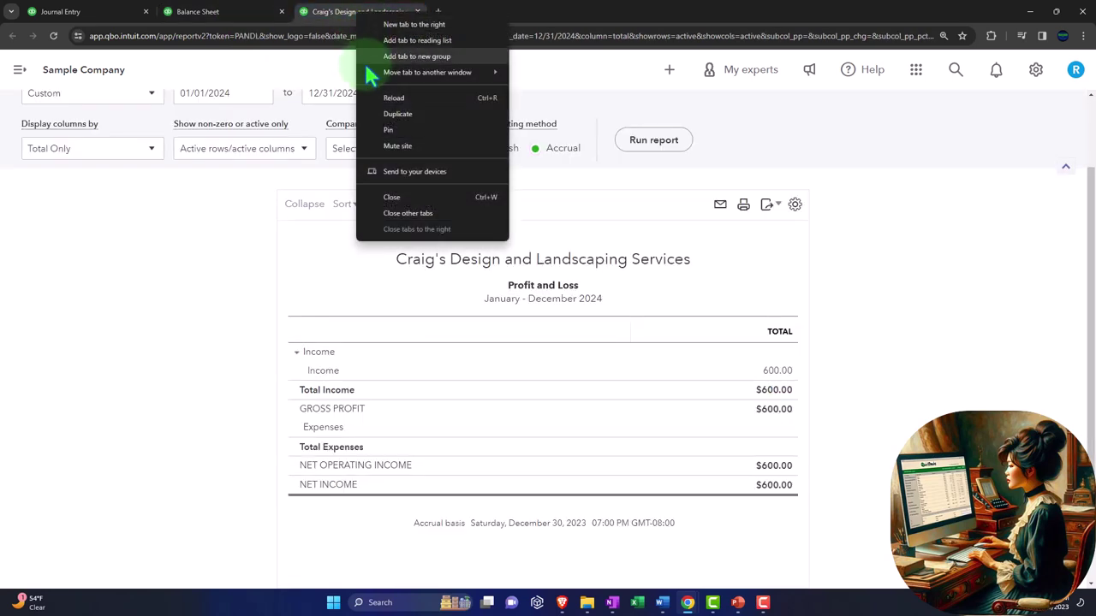
click(432, 117)
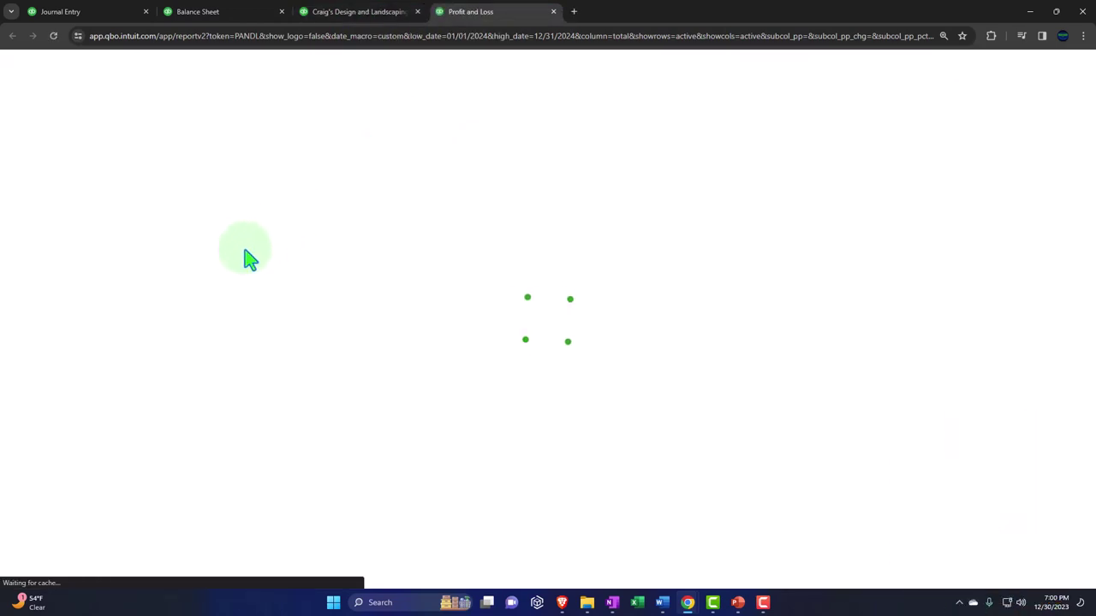
mouse_move(137, 301)
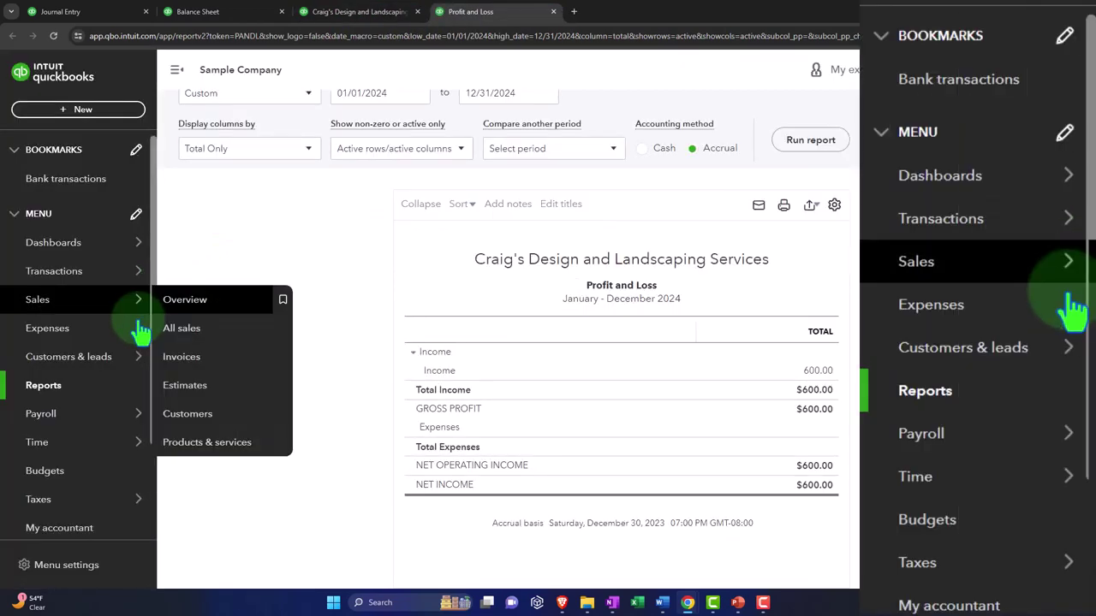
click(50, 390)
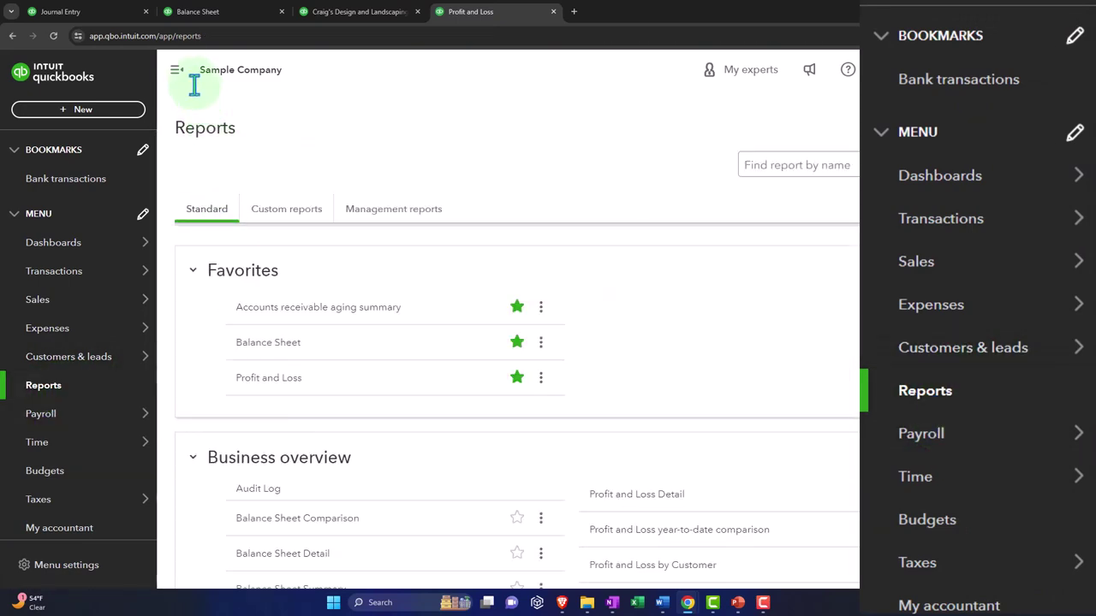
Open the Customer Balance Detail report and scroll to its $5,881.52 total
click(176, 69)
scroll(184, 300, down, 5)
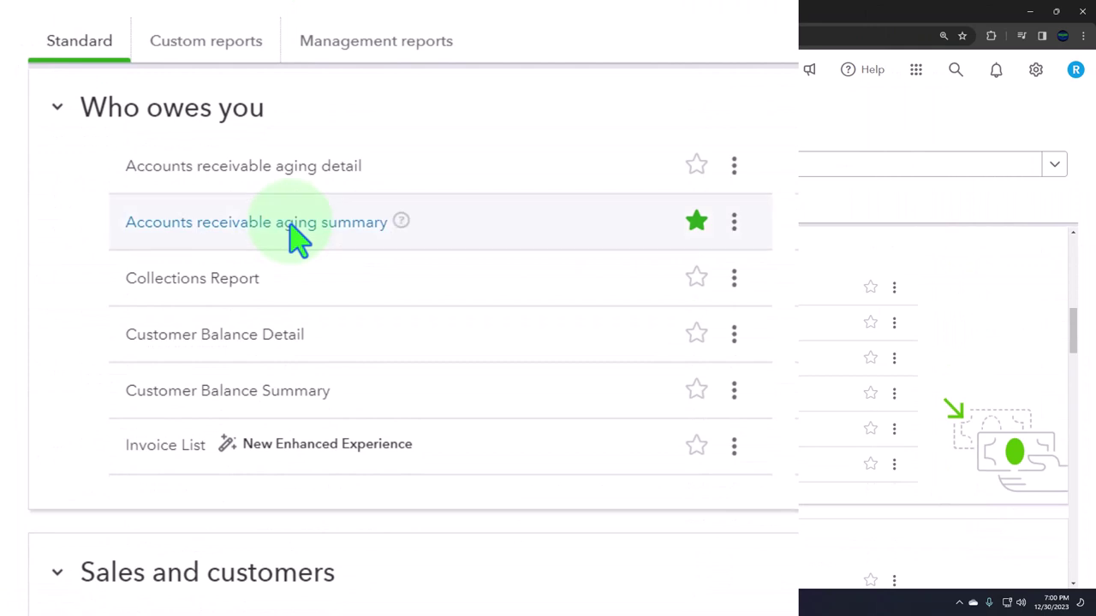
click(279, 335)
scroll(178, 402, down, 2)
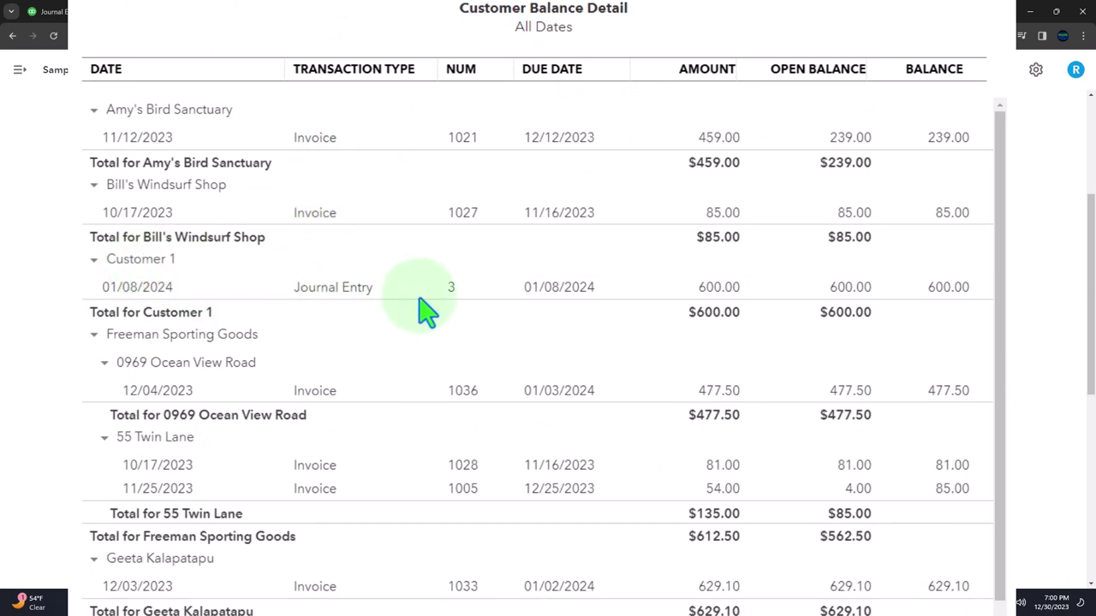
scroll(722, 313, down, 6)
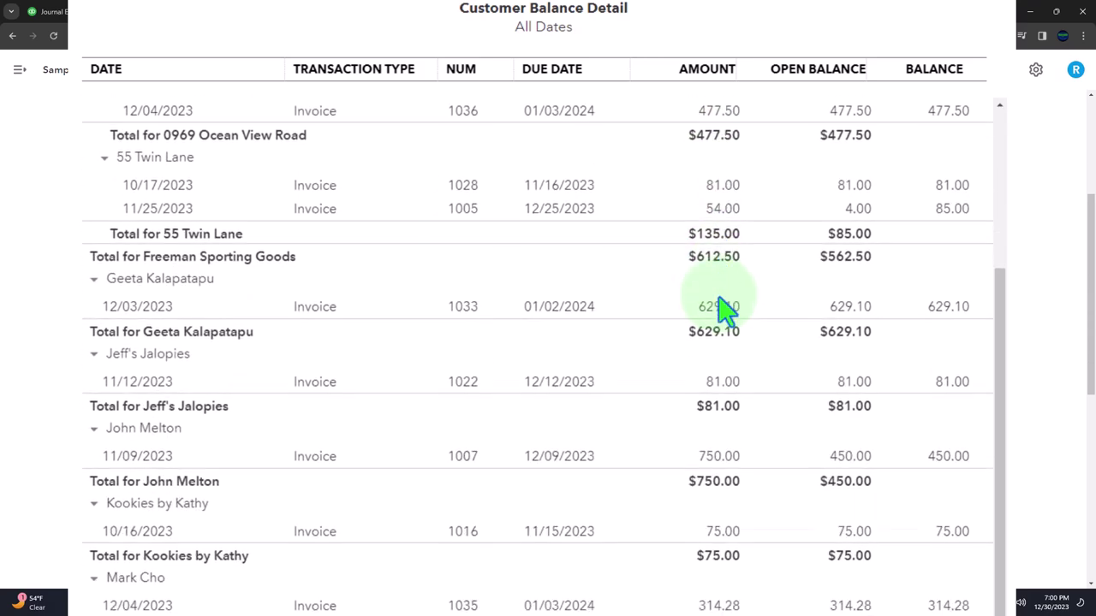
scroll(719, 297, down, 7)
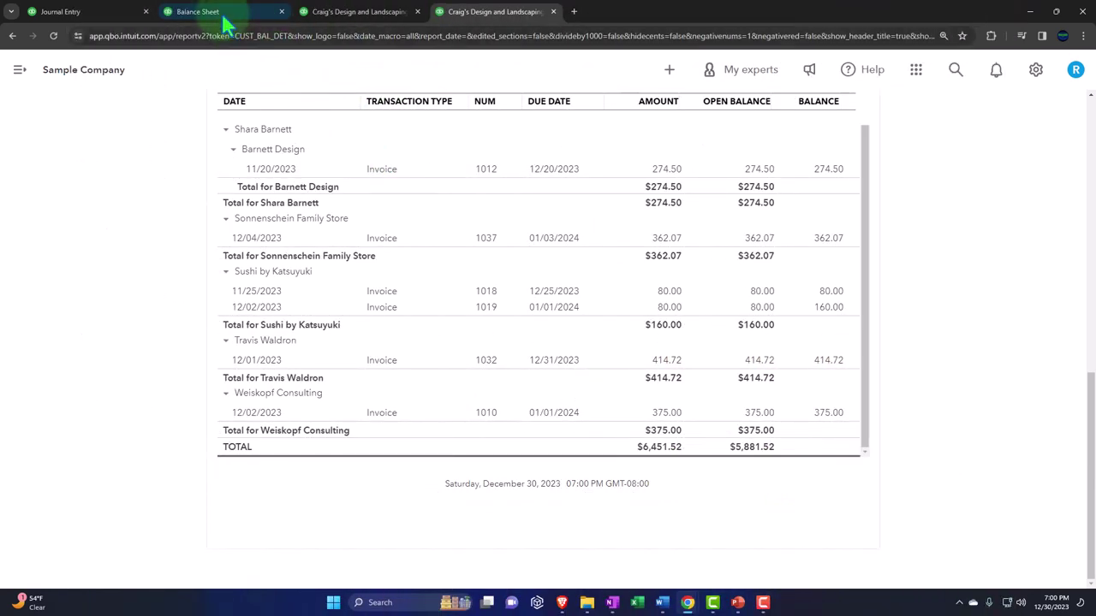
Confirm the Balance Sheet's 5,881.52 A/R, then go to Sales from the Chart of accounts tab
click(216, 12)
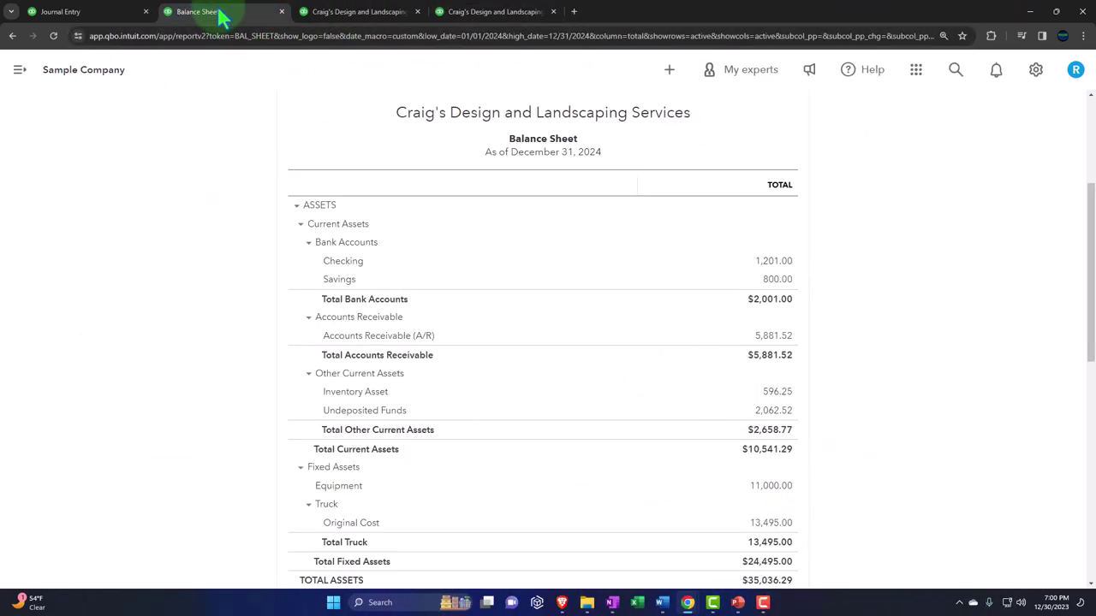
click(770, 355)
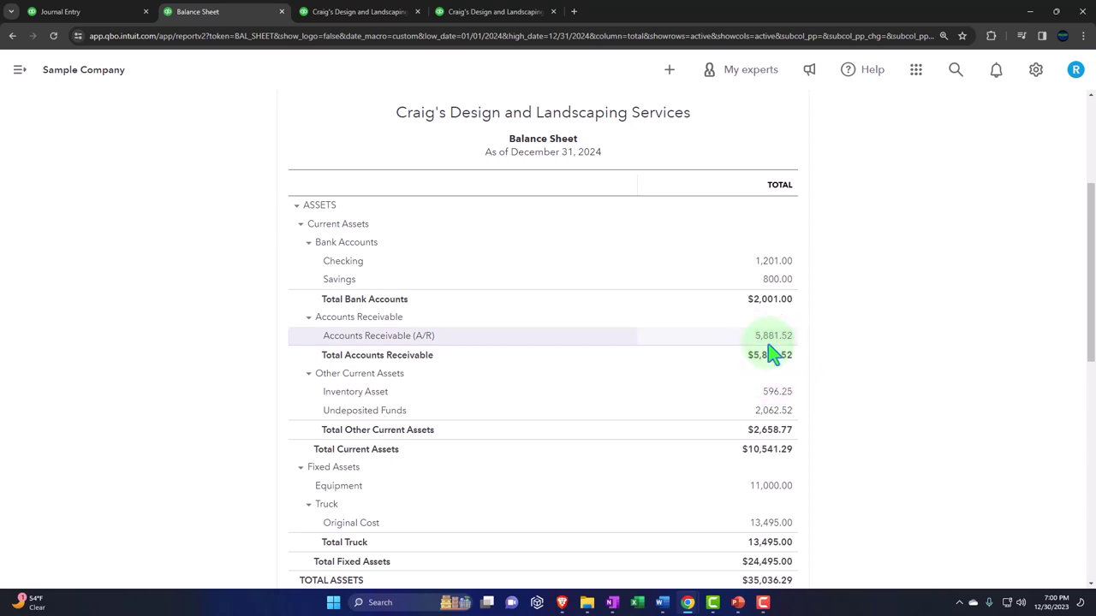
click(91, 15)
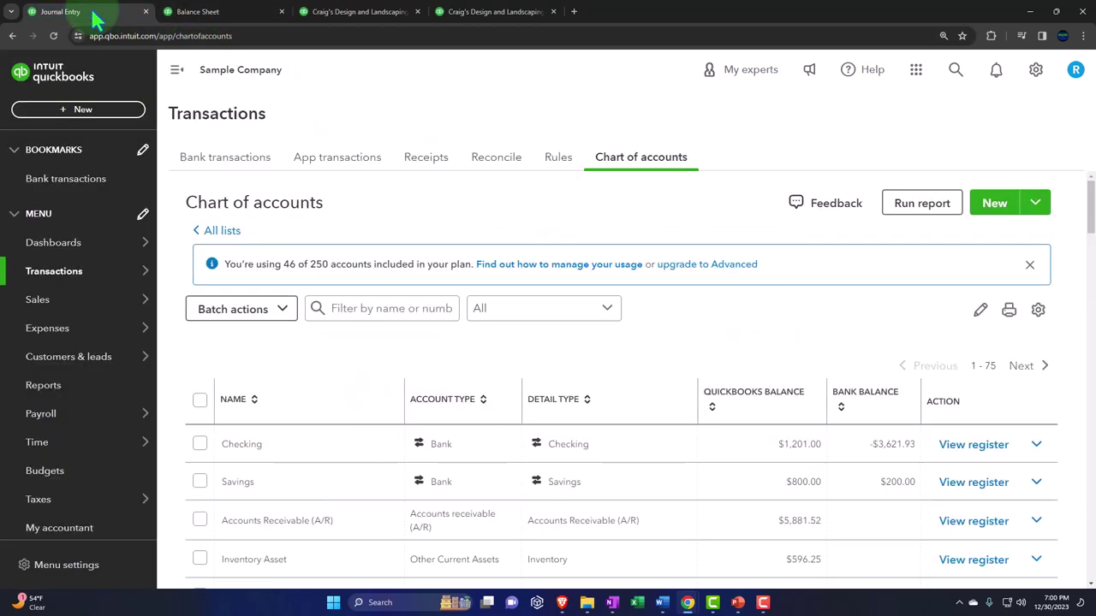
click(38, 304)
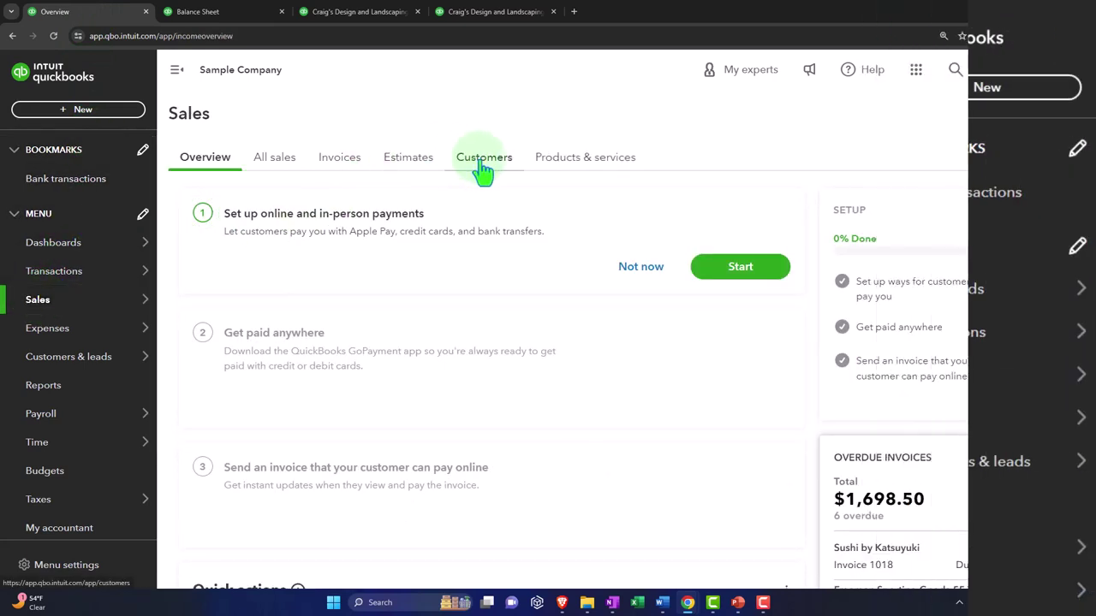
Open Customer 1's page, check Journal Entry 3 open at $600.00, and start a new transaction
click(481, 163)
click(483, 163)
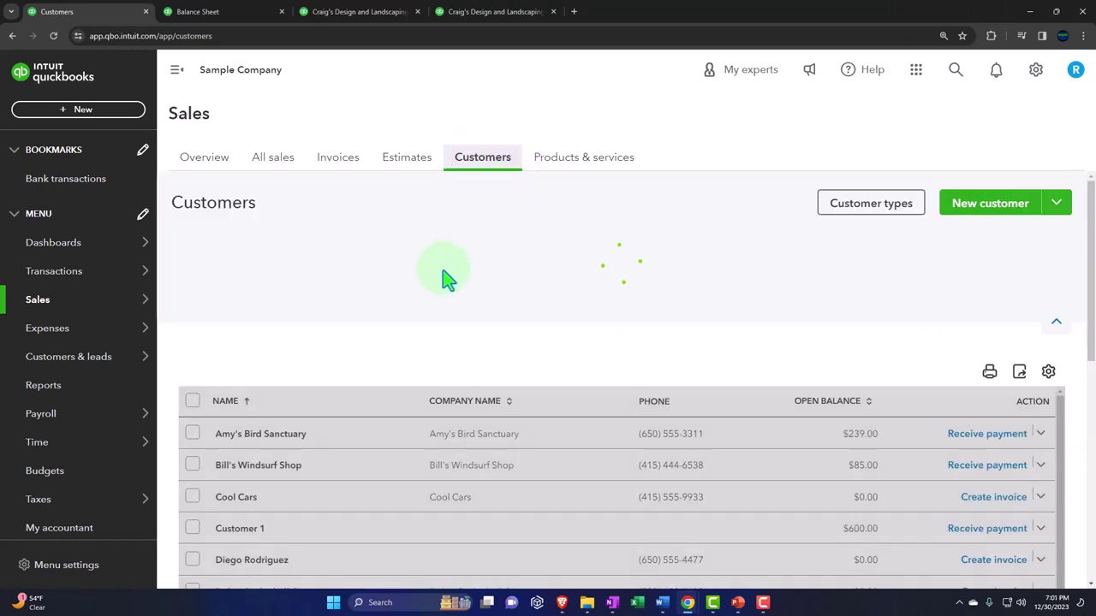
scroll(370, 355, down, 3)
click(239, 430)
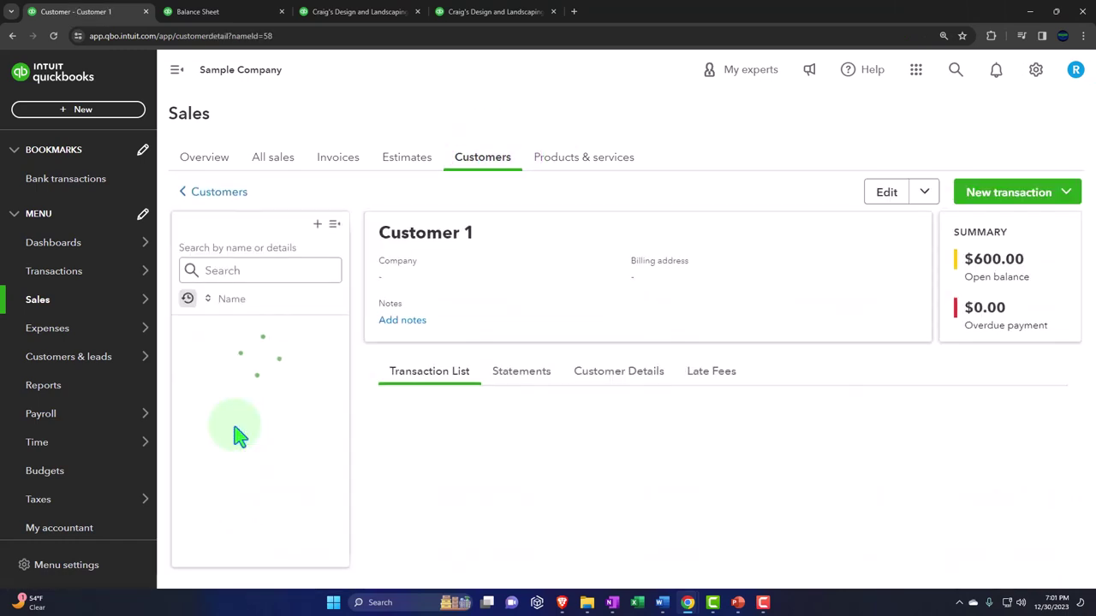
click(177, 69)
scroll(291, 284, down, 1)
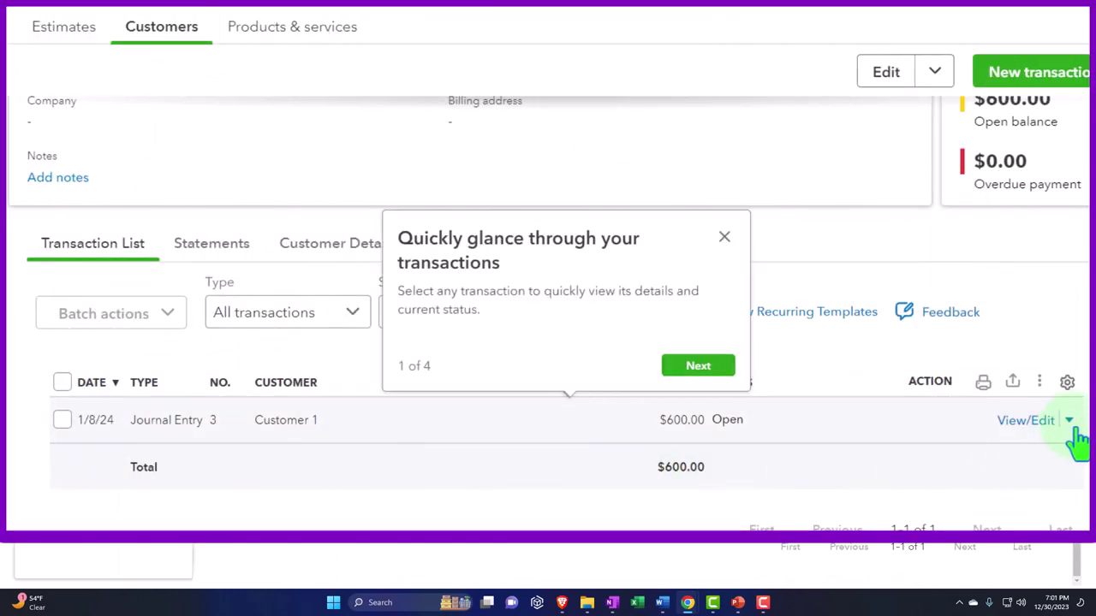
click(725, 237)
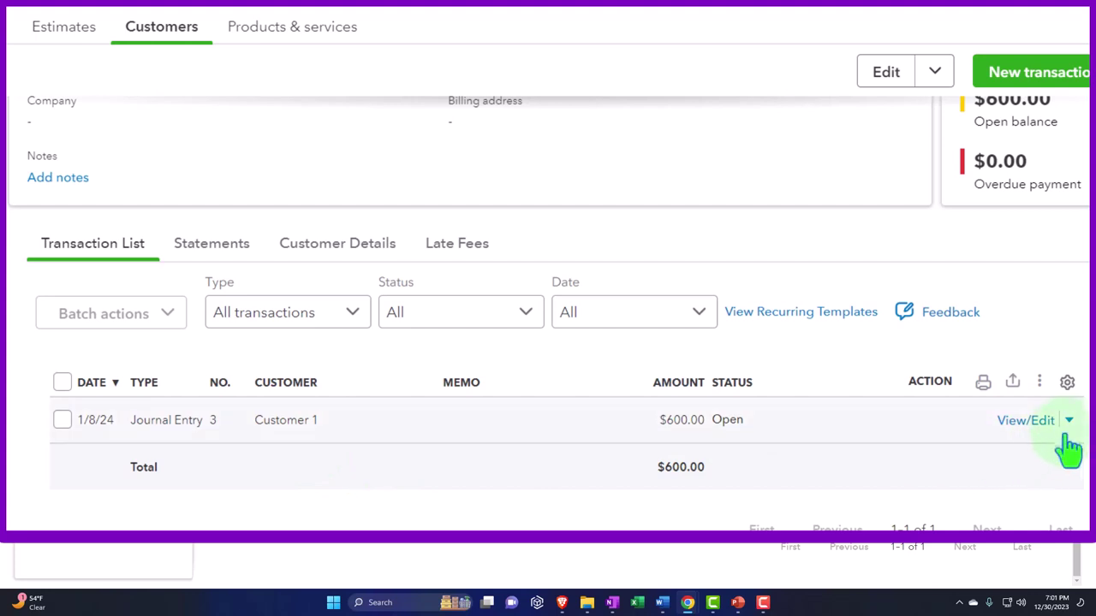
click(1069, 421)
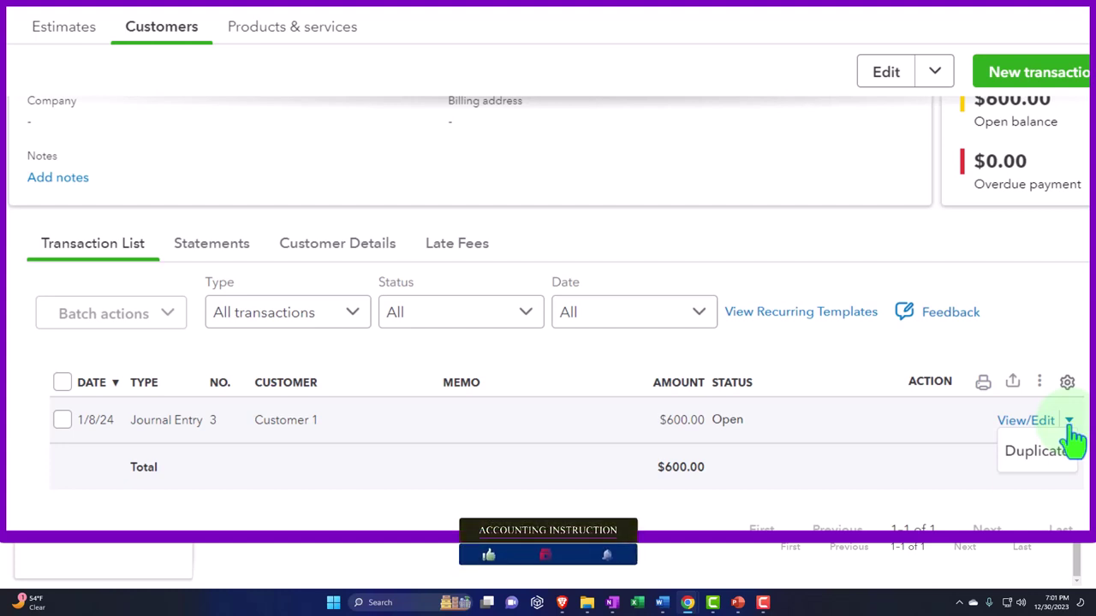
click(1080, 77)
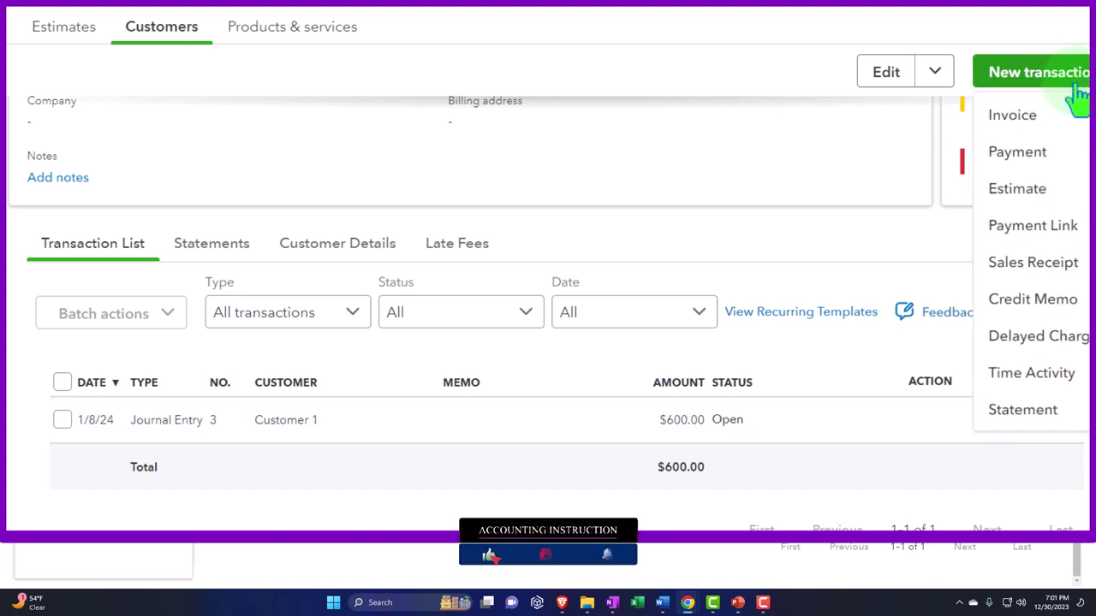
click(1027, 154)
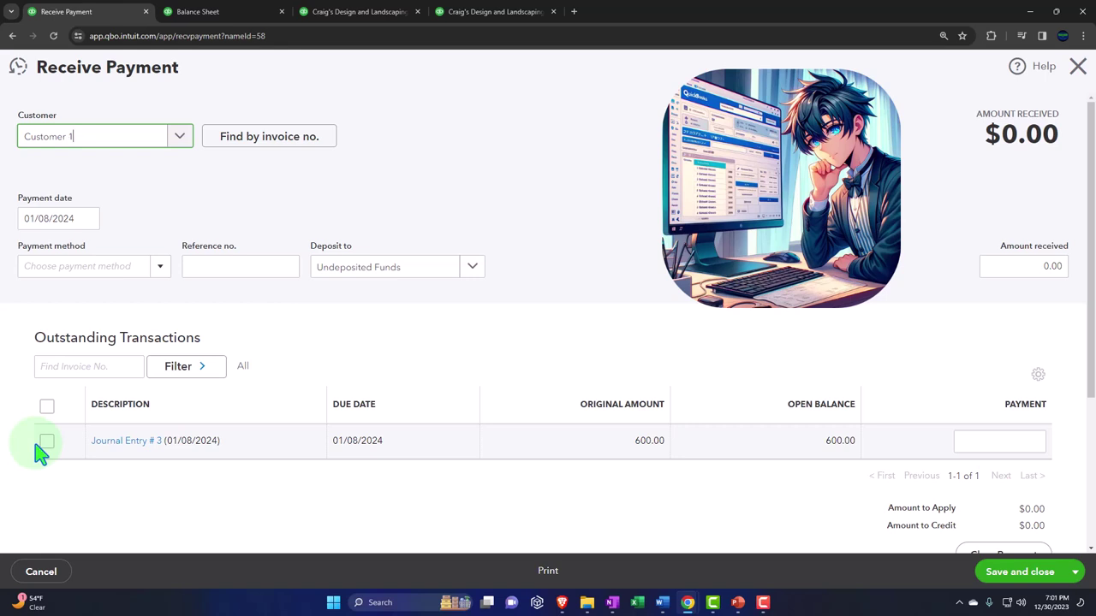
click(1077, 72)
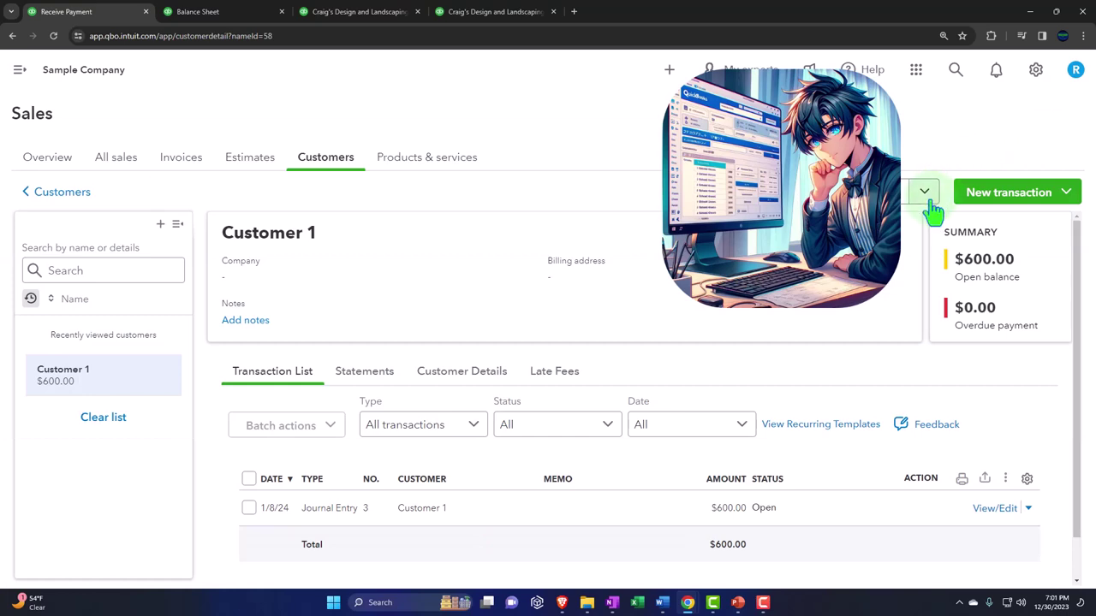
Start a new journal entry from the New menu
click(19, 72)
click(75, 113)
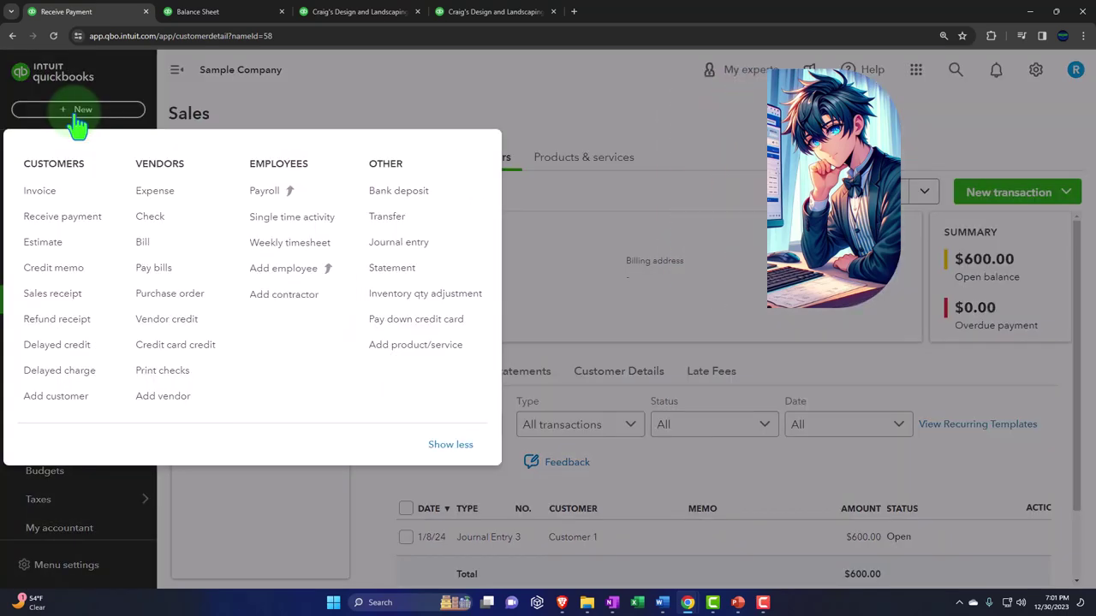
click(398, 243)
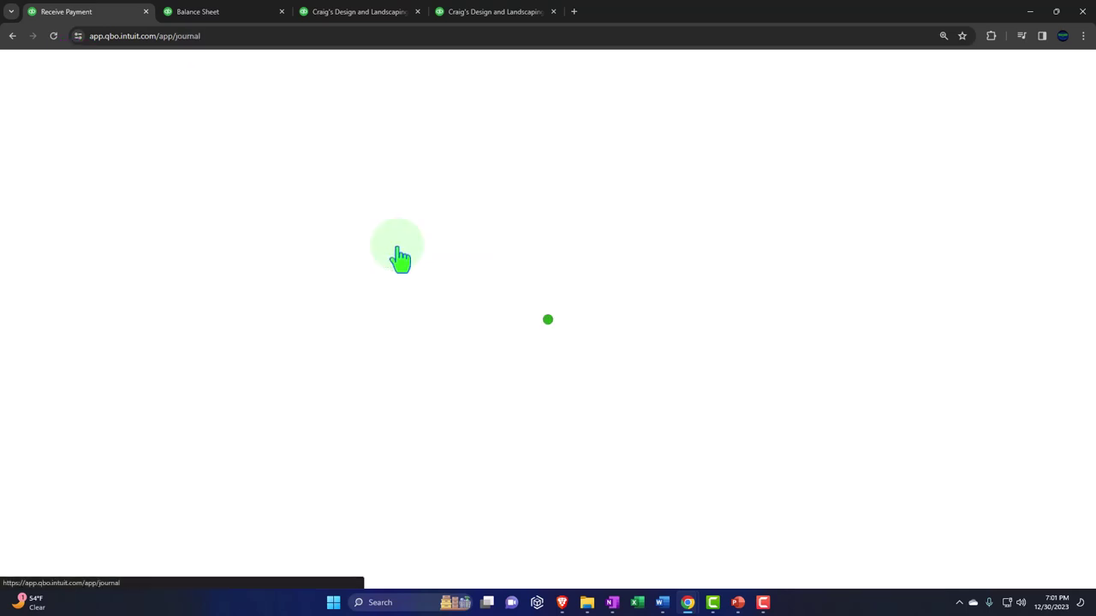
click(191, 272)
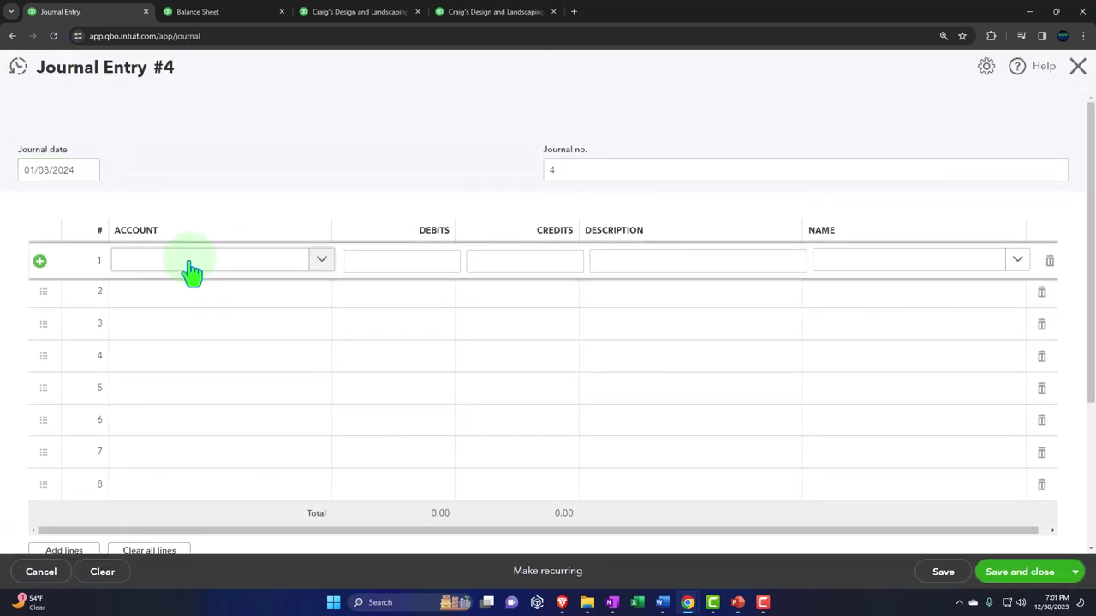
click(77, 170)
Set line 1 to the Checking account with a 600.00 debit
click(74, 267)
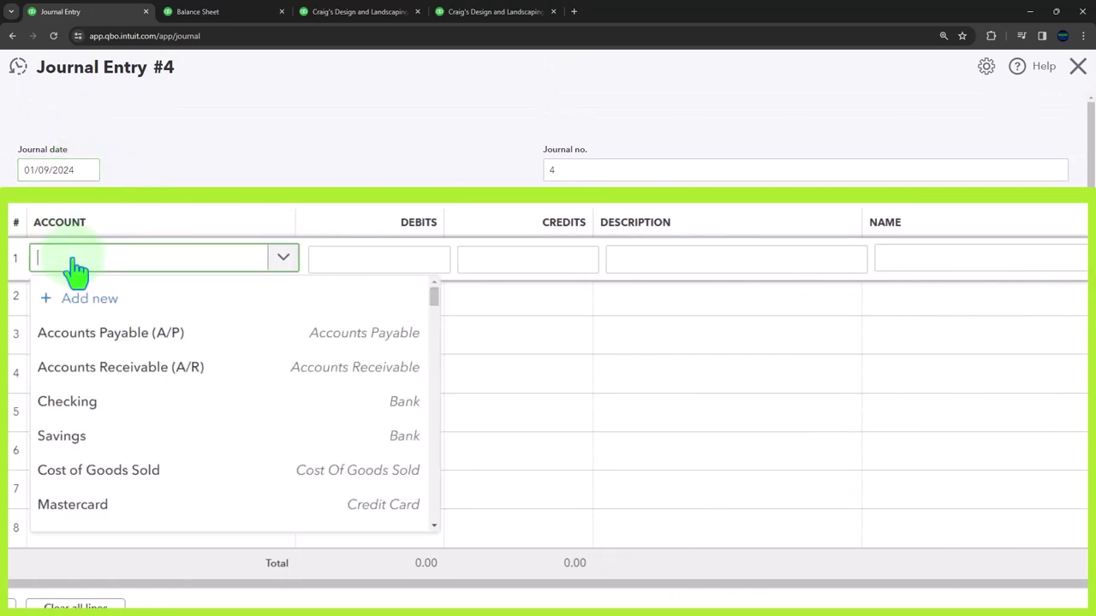
text(Cash)
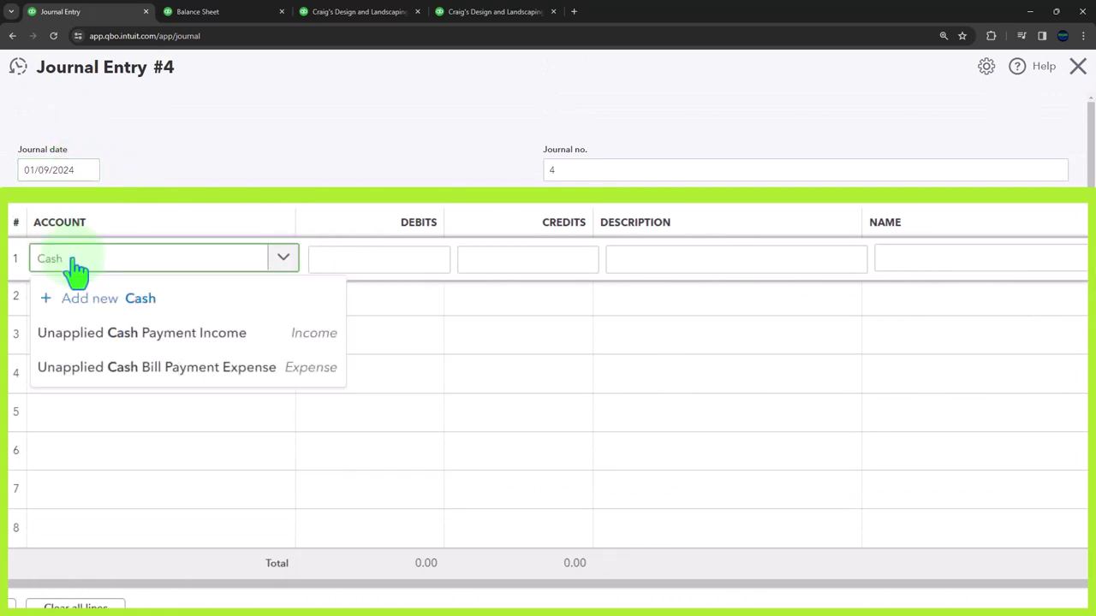
key(BackSpace)
key(BackSpace)
key(BackSpace)
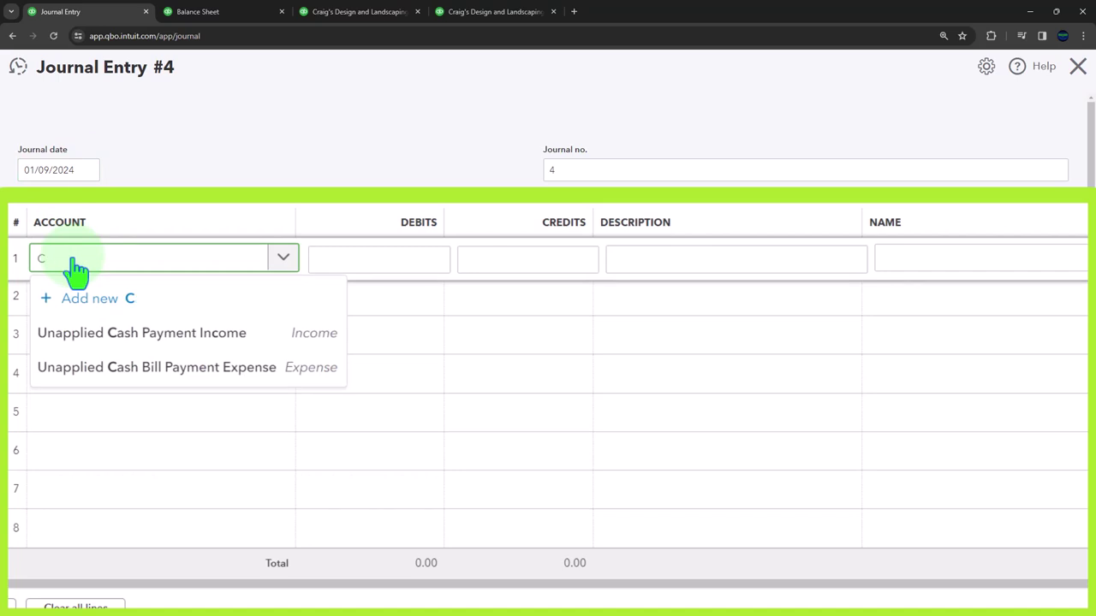
text(che)
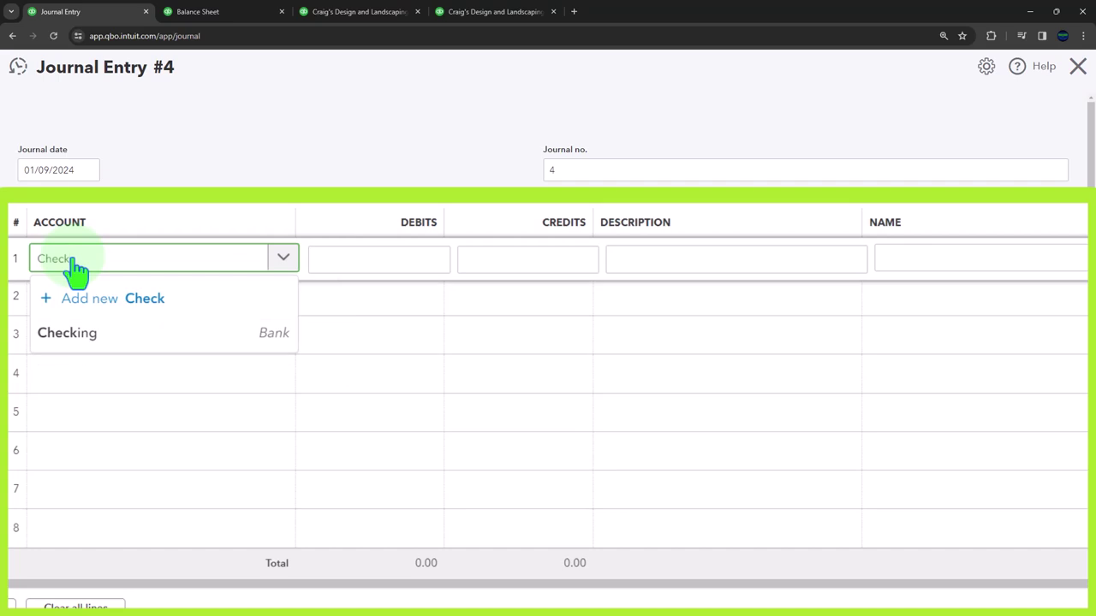
click(87, 339)
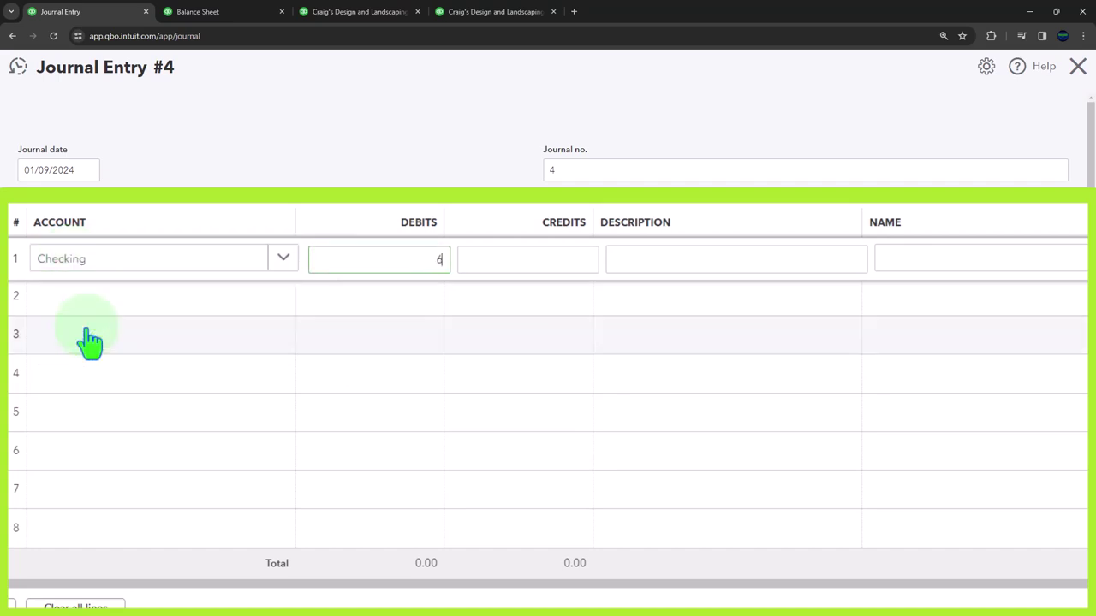
key(Tab)
key(Tab)
key(Tab)
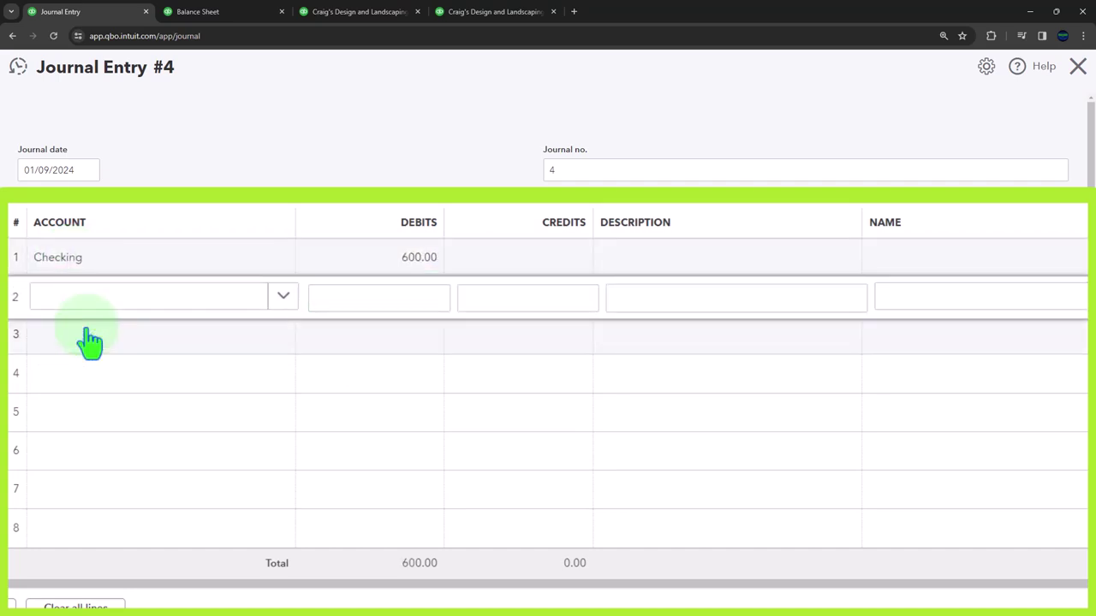
Credit Accounts Receivable (A/R) 600.00 for Customer 1 on line 2 and save Journal Entry 4
text(Ad)
text(cc)
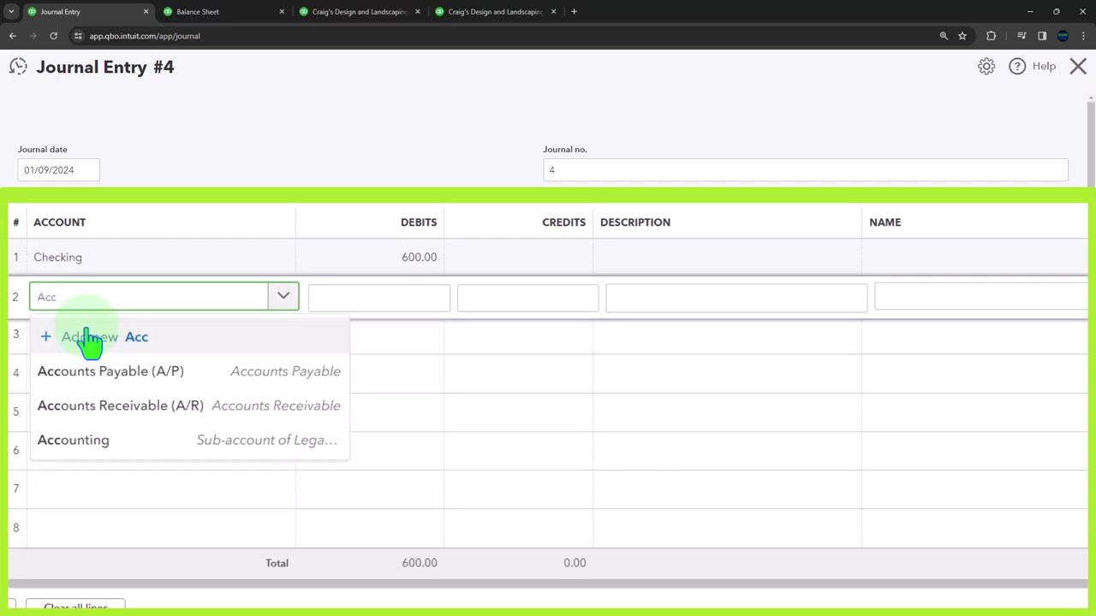
click(115, 406)
key(Tab)
click(911, 300)
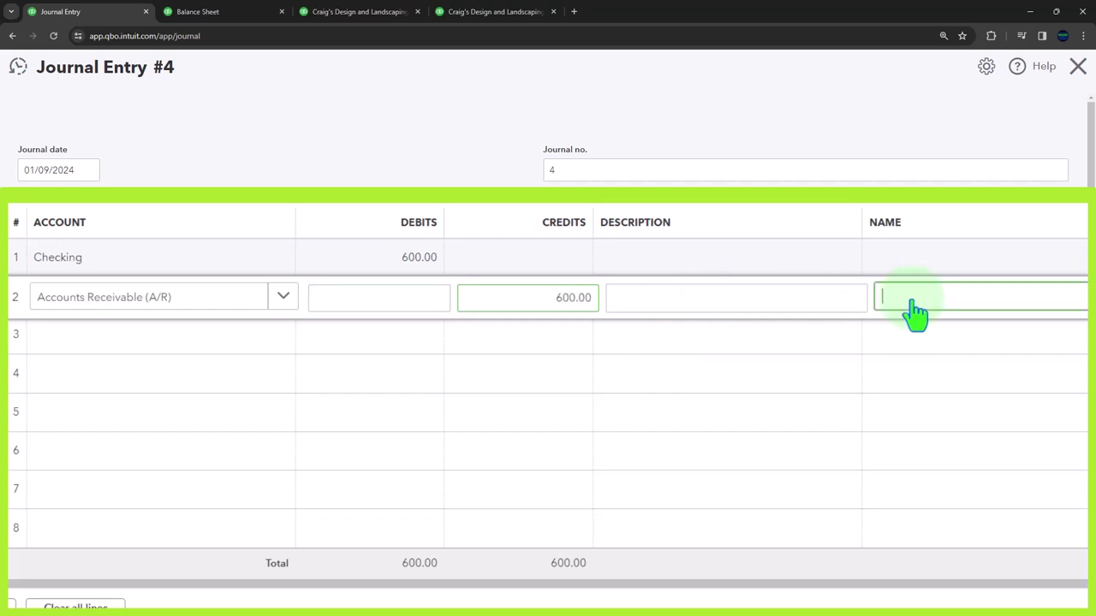
text(Cus)
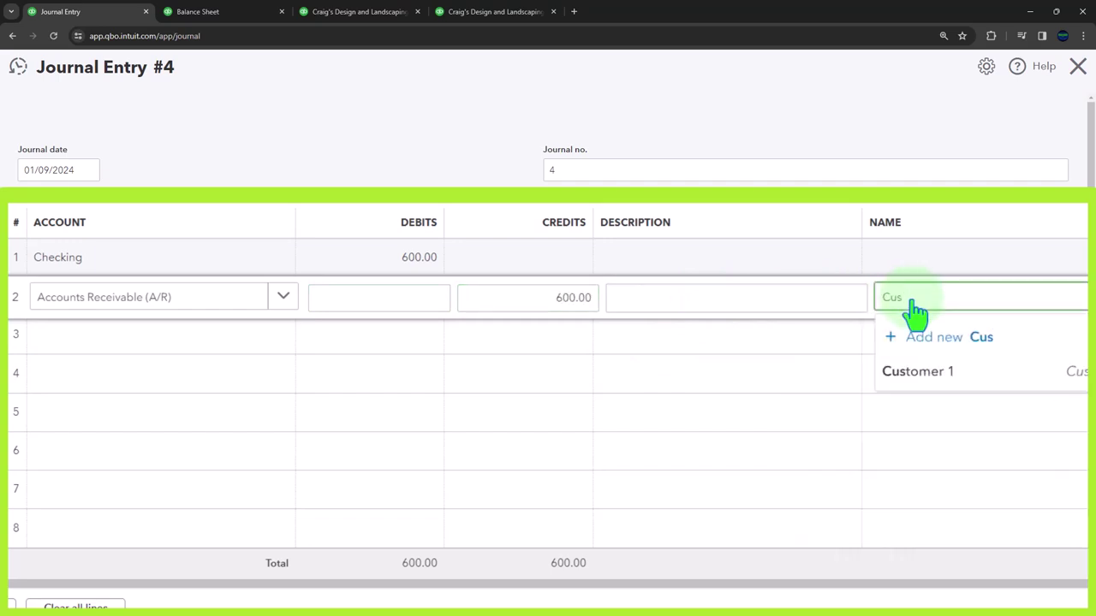
key(Return)
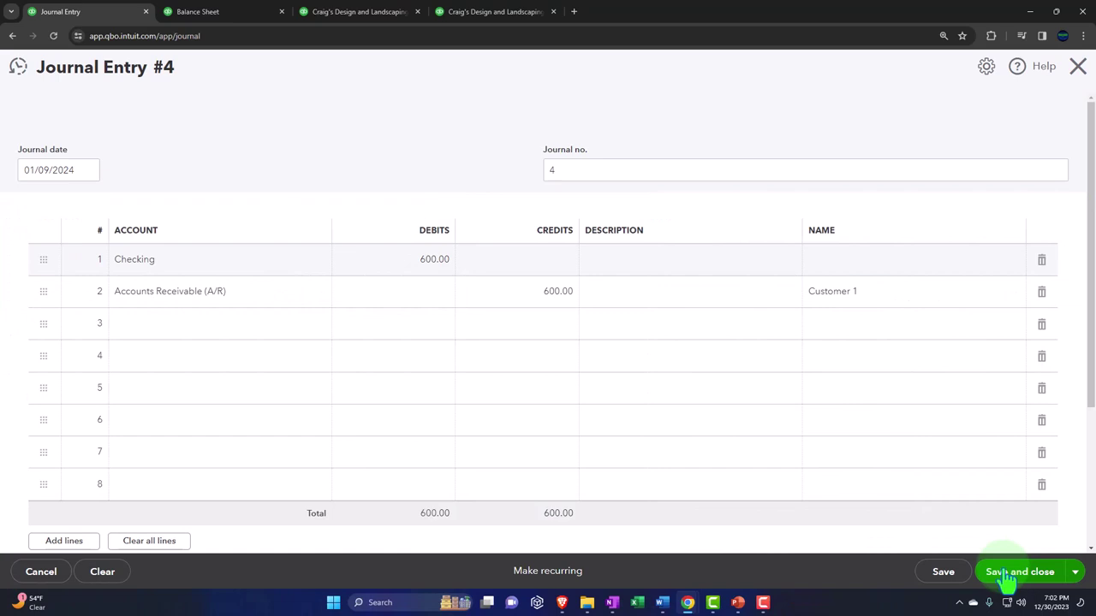
click(1007, 578)
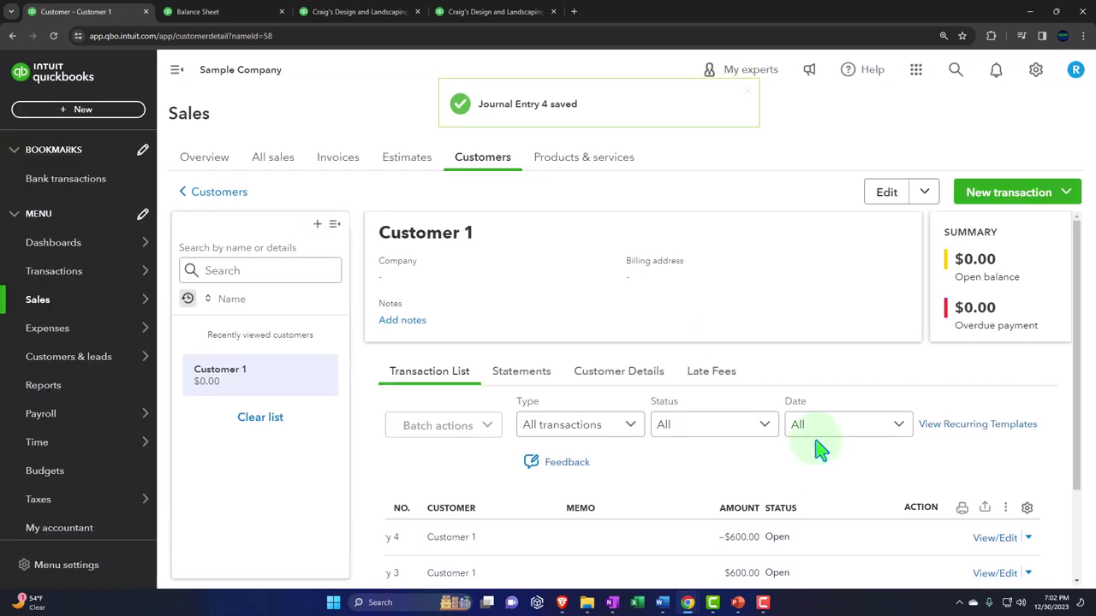
Re-run the Customer Balance Detail report to confirm Customer 1 totals $0.00, then return to Customer 1
scroll(624, 387, down, 2)
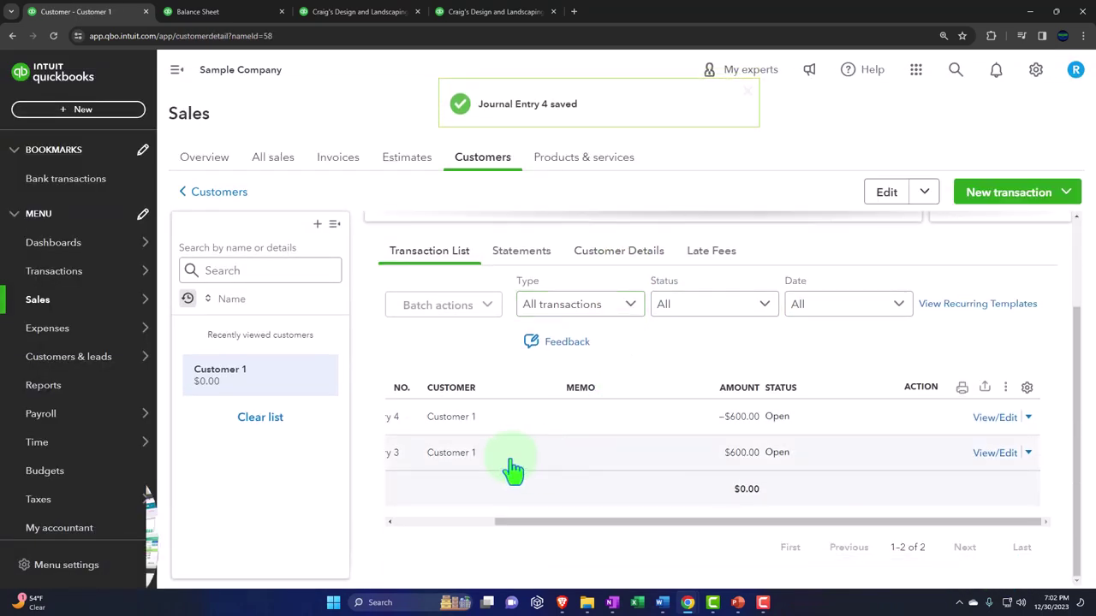
drag(539, 528, 440, 531)
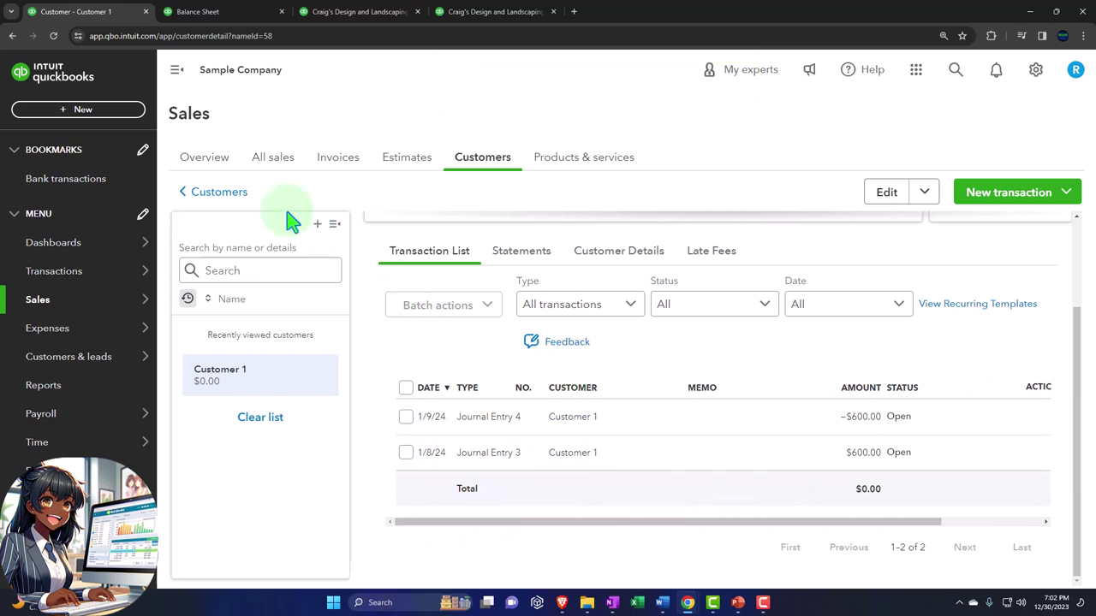
click(177, 70)
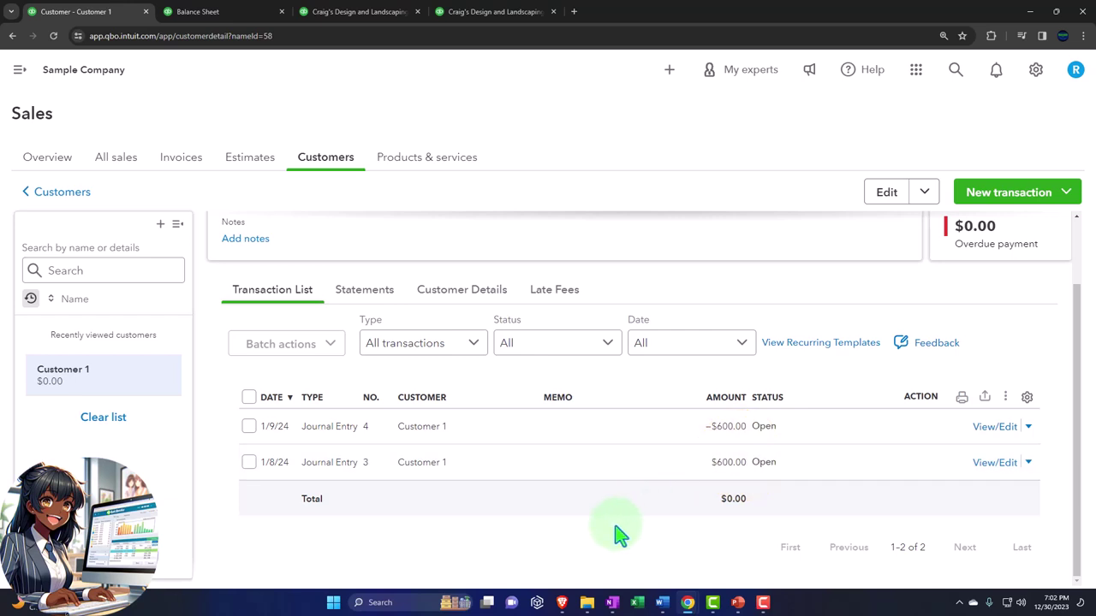
click(497, 12)
scroll(598, 297, up, 10)
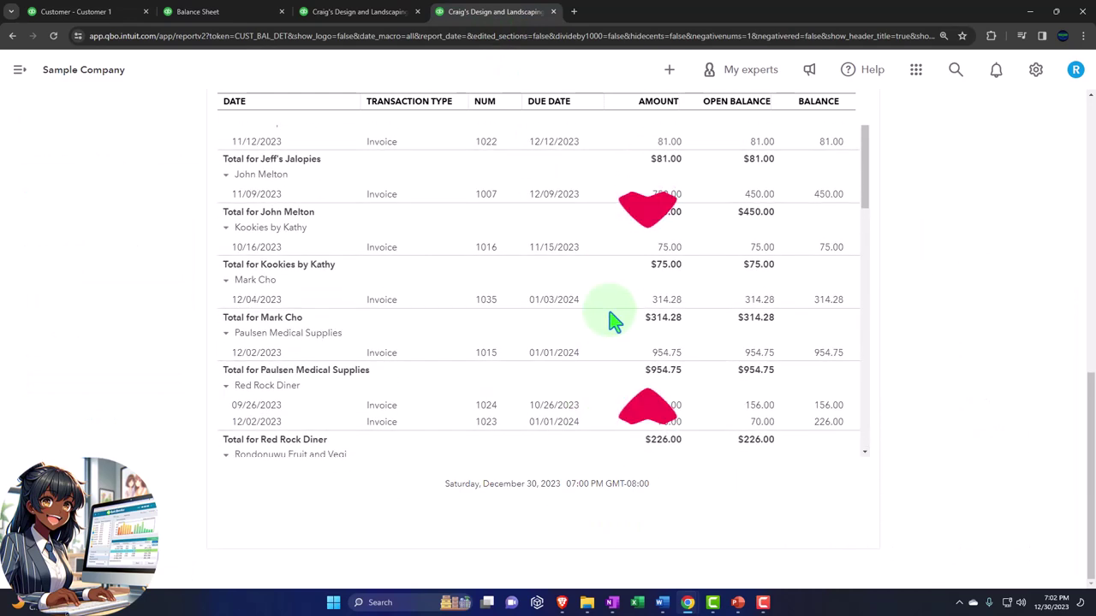
scroll(975, 327, up, 3)
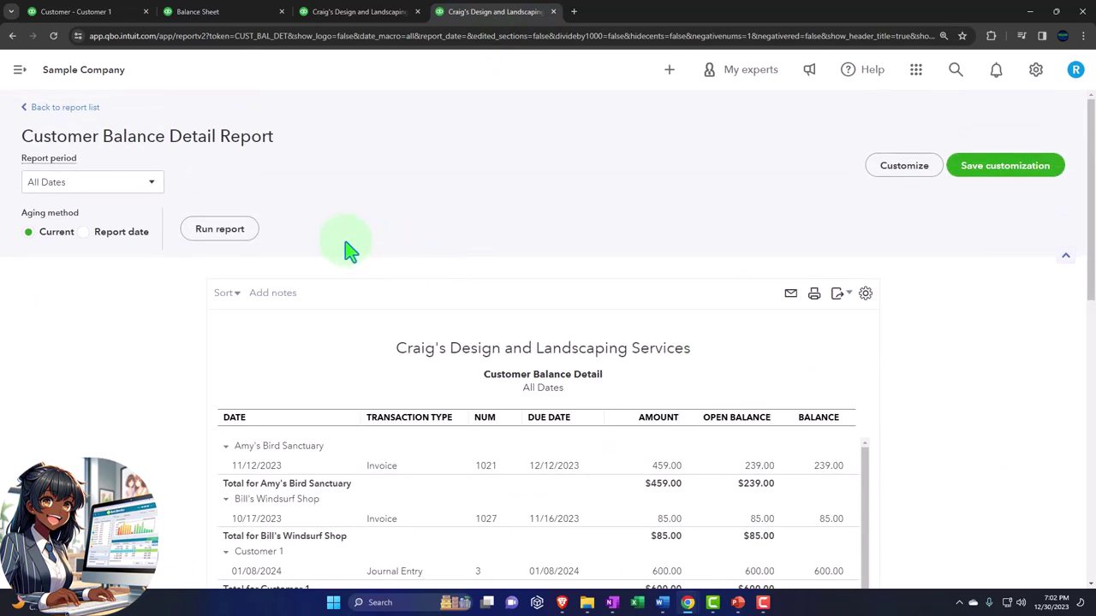
click(230, 228)
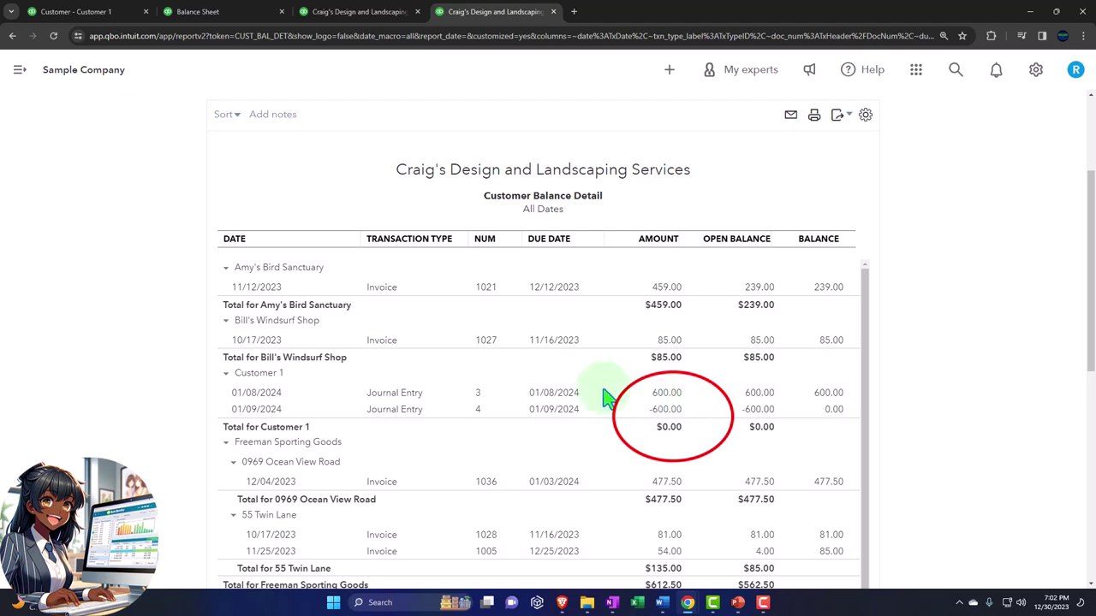
click(86, 12)
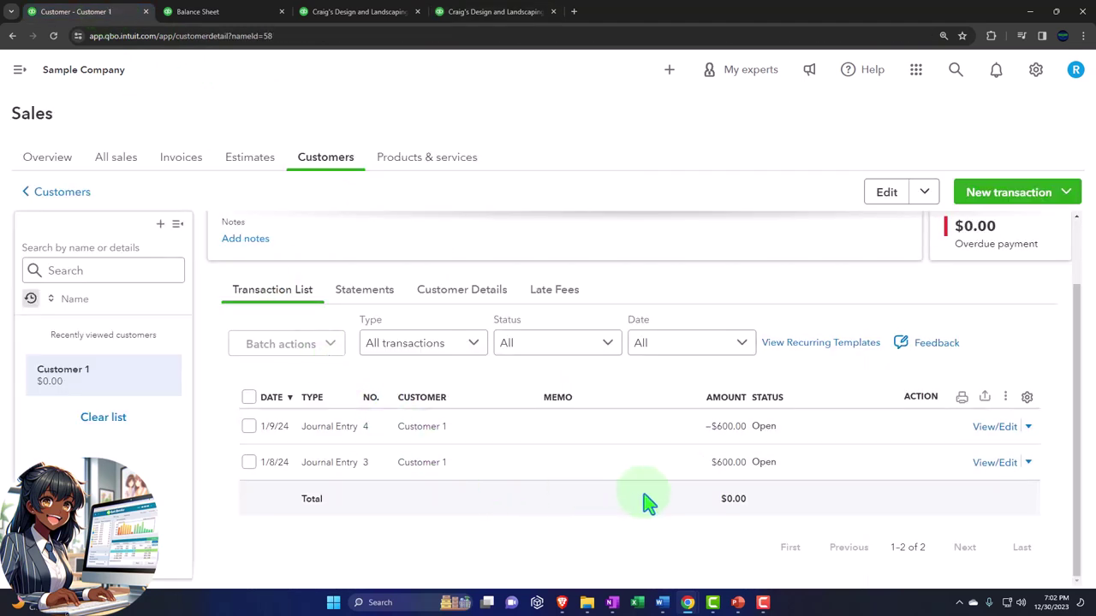
Preview a Customer 1 payment pairing Journal Entry 3 with Entry 4's credit, discard it, reopen the sidebar
scroll(659, 505, up, 2)
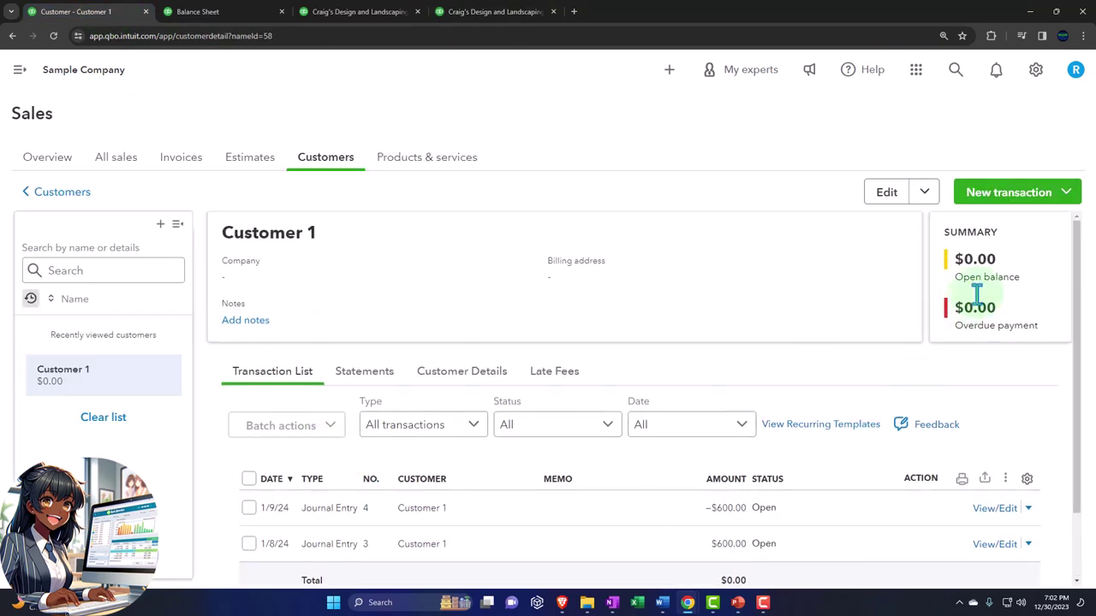
click(1019, 192)
click(983, 251)
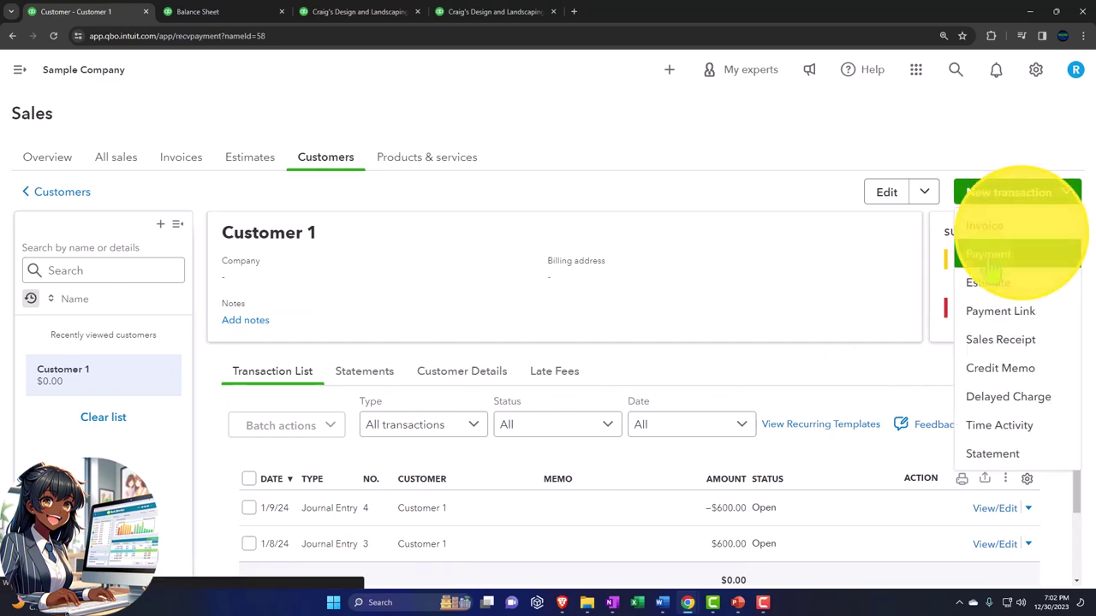
scroll(438, 379, down, 2)
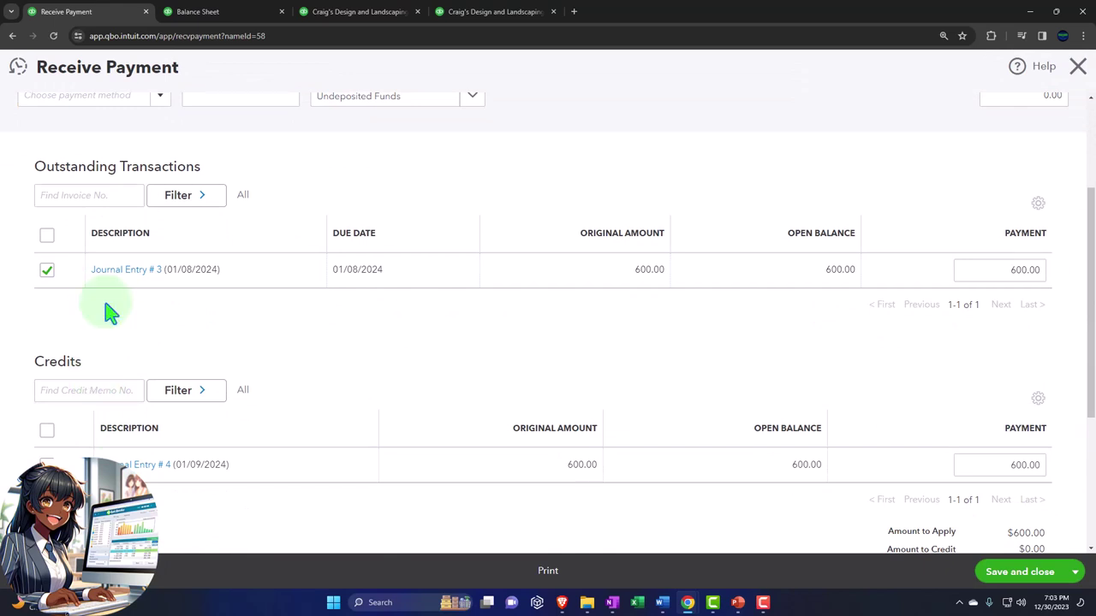
click(1077, 66)
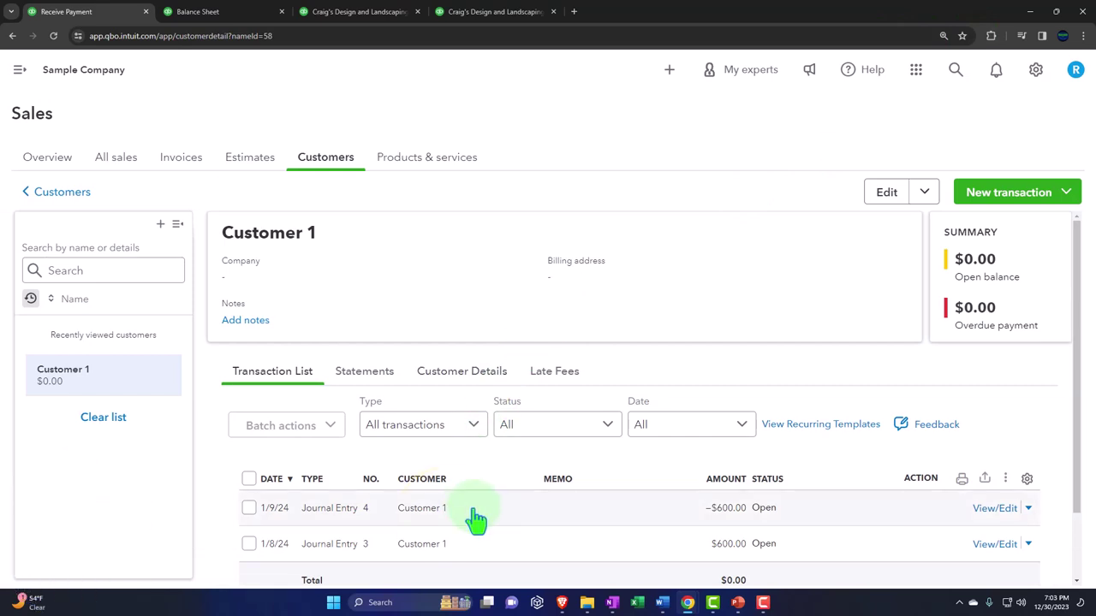
click(477, 519)
click(20, 70)
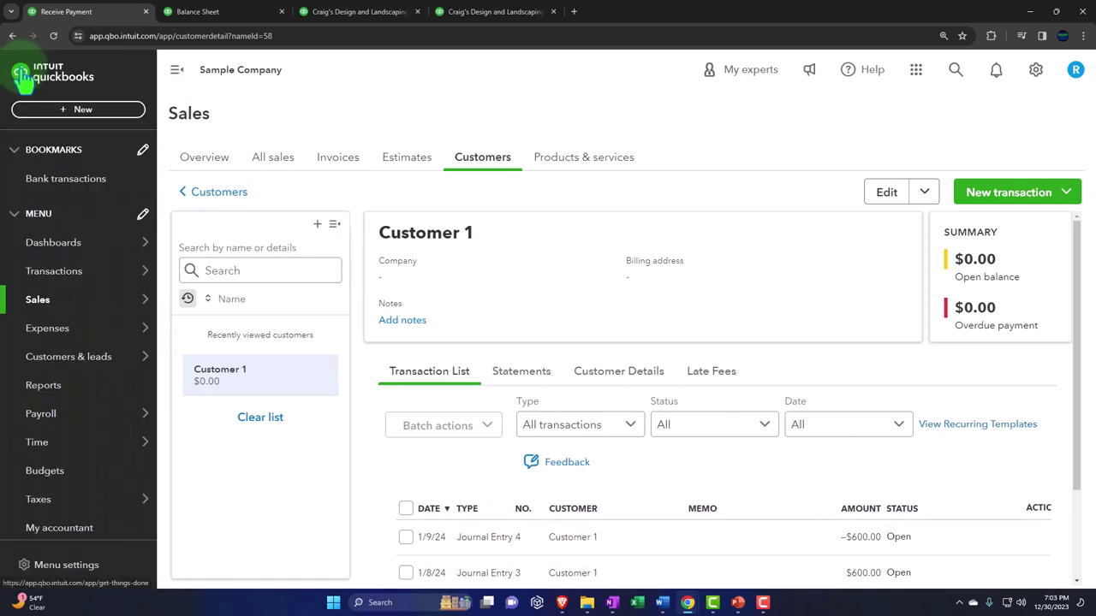
Go to the Home dashboard and open the full New menu of transaction types
click(49, 96)
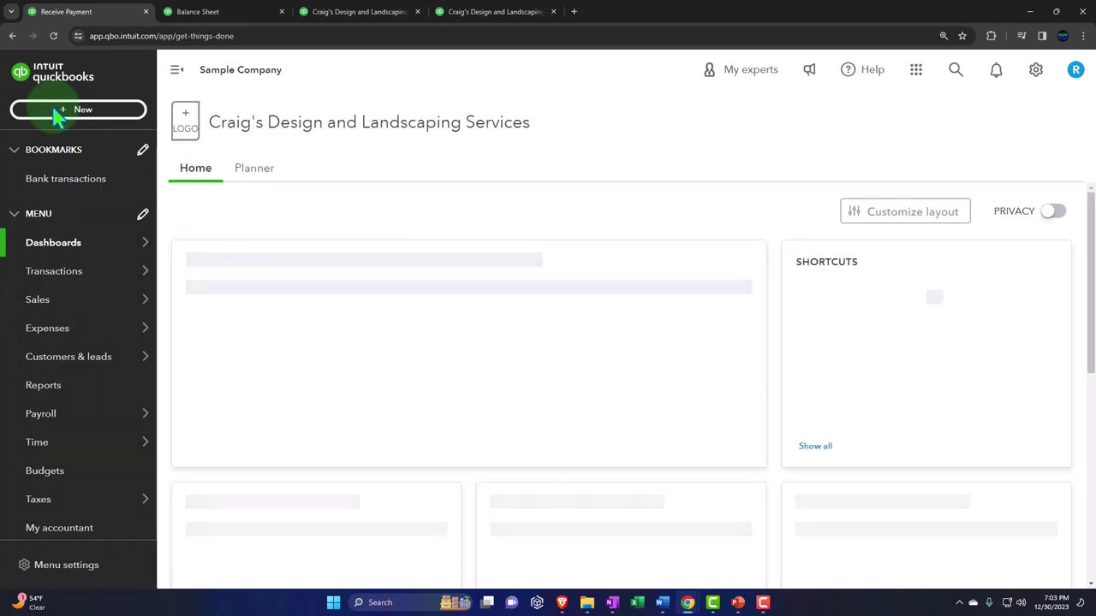
click(55, 116)
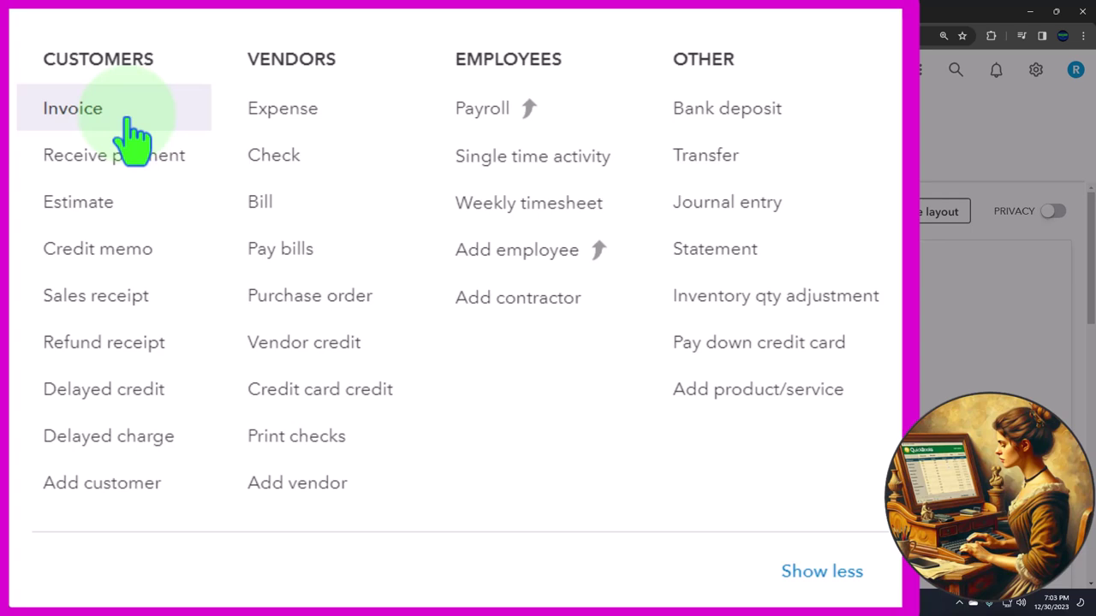
click(808, 206)
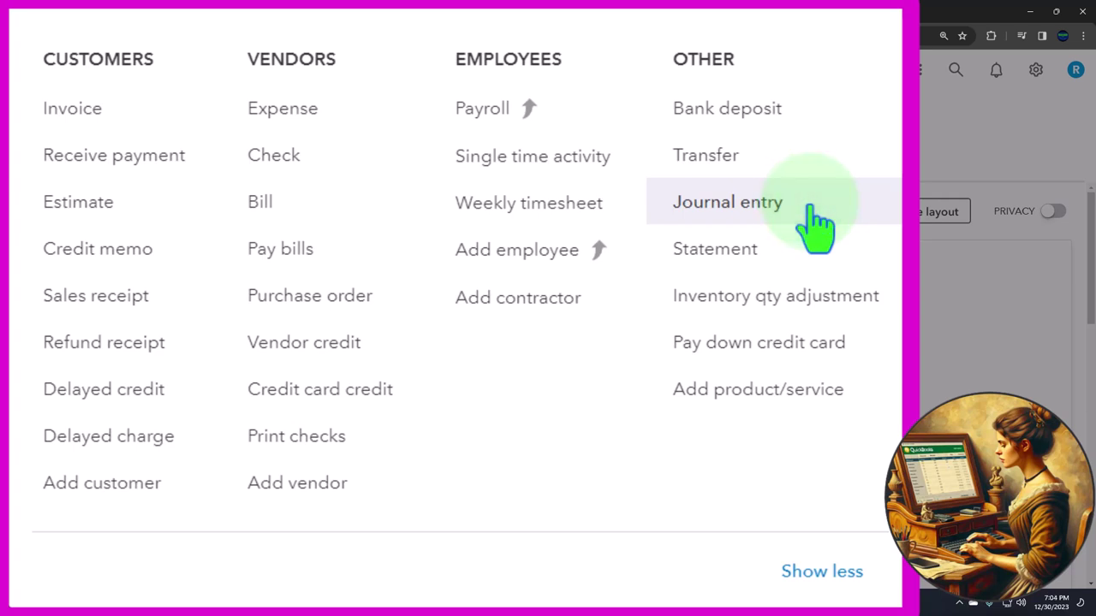